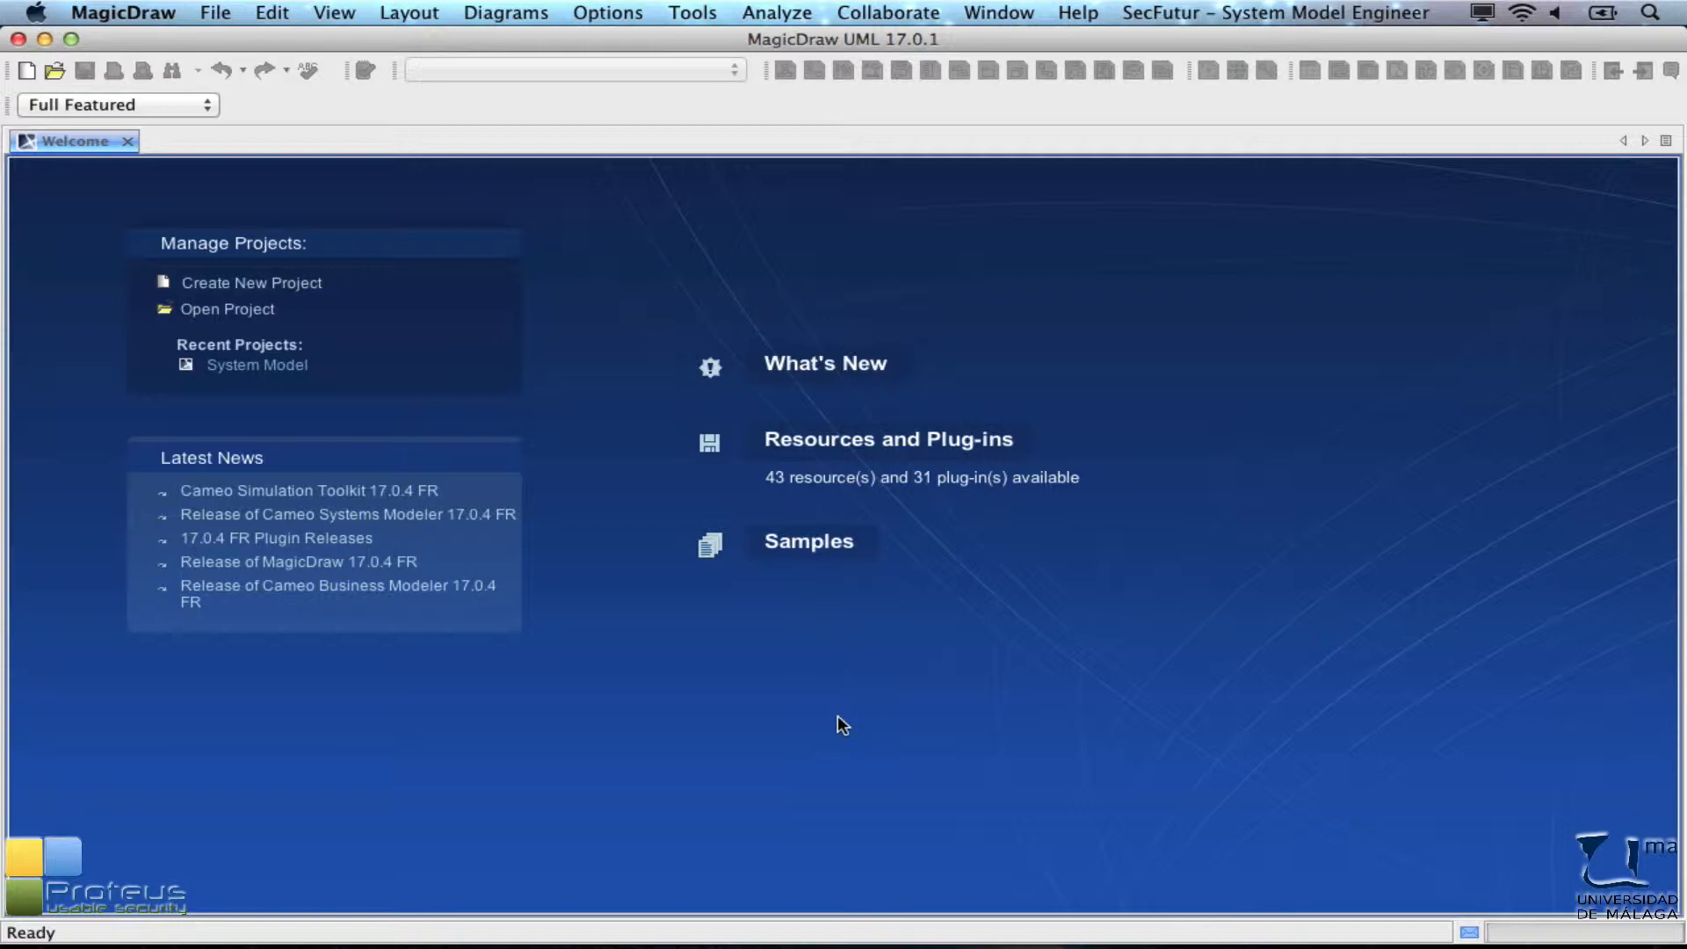
Step: Open the recent System Model project and select the ThirdPartyAppInfo class in its architecture class diagram
{"action": "left_click", "coordinate": [271, 372]}
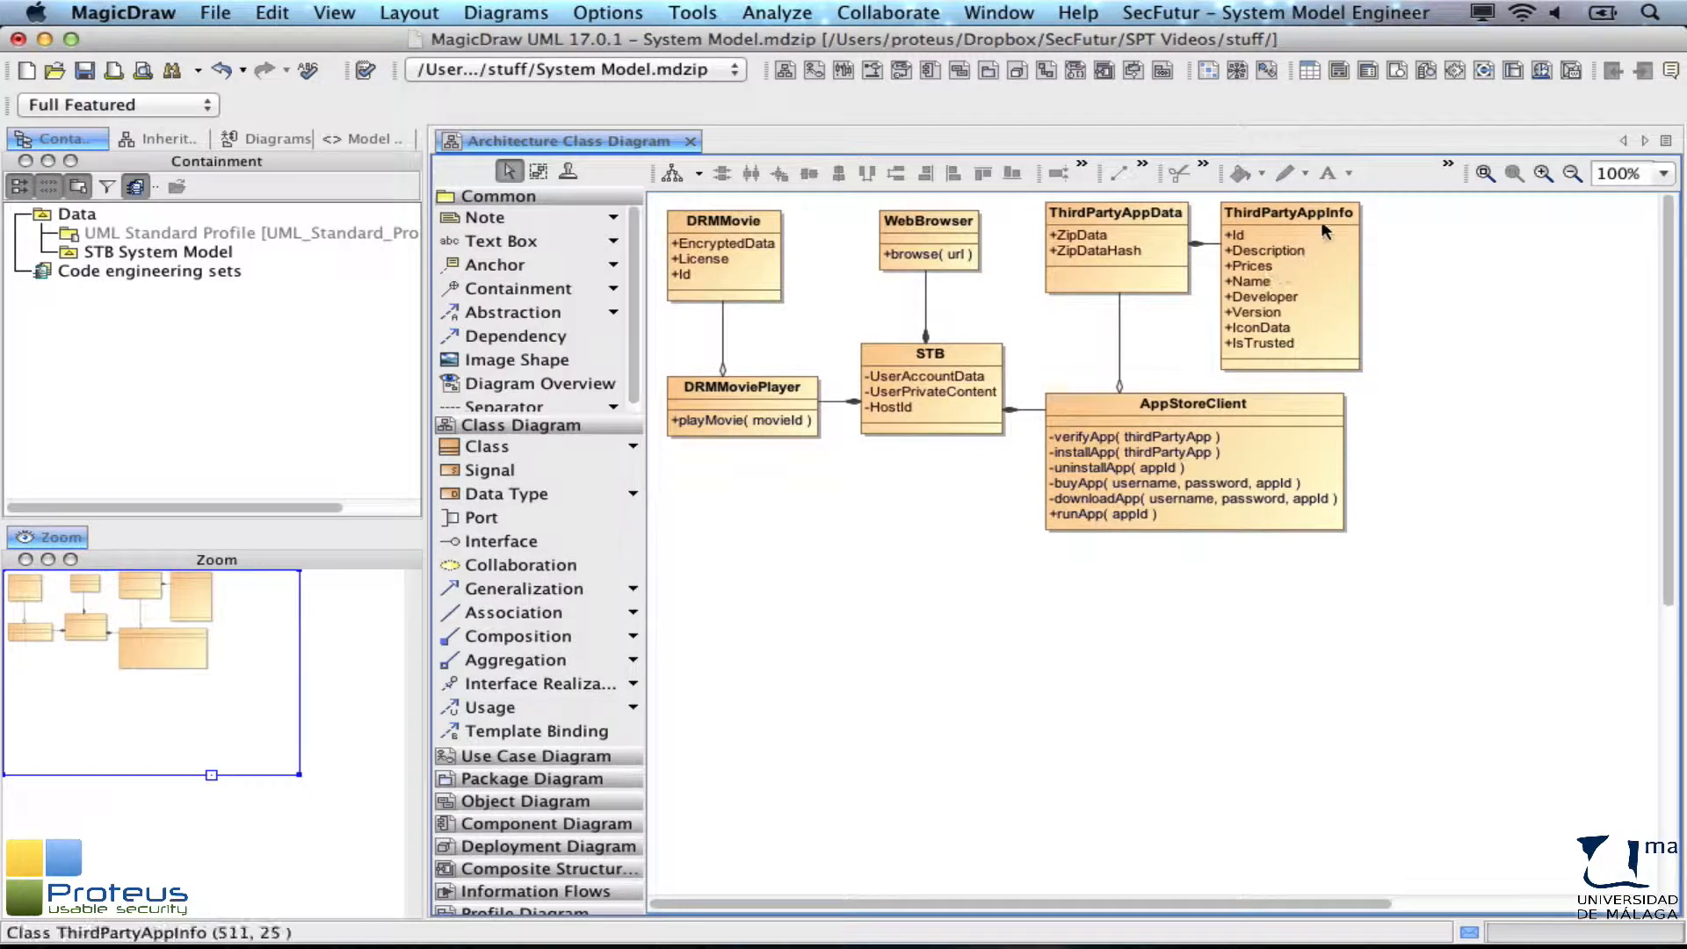
{"action": "left_click", "coordinate": [1346, 211]}
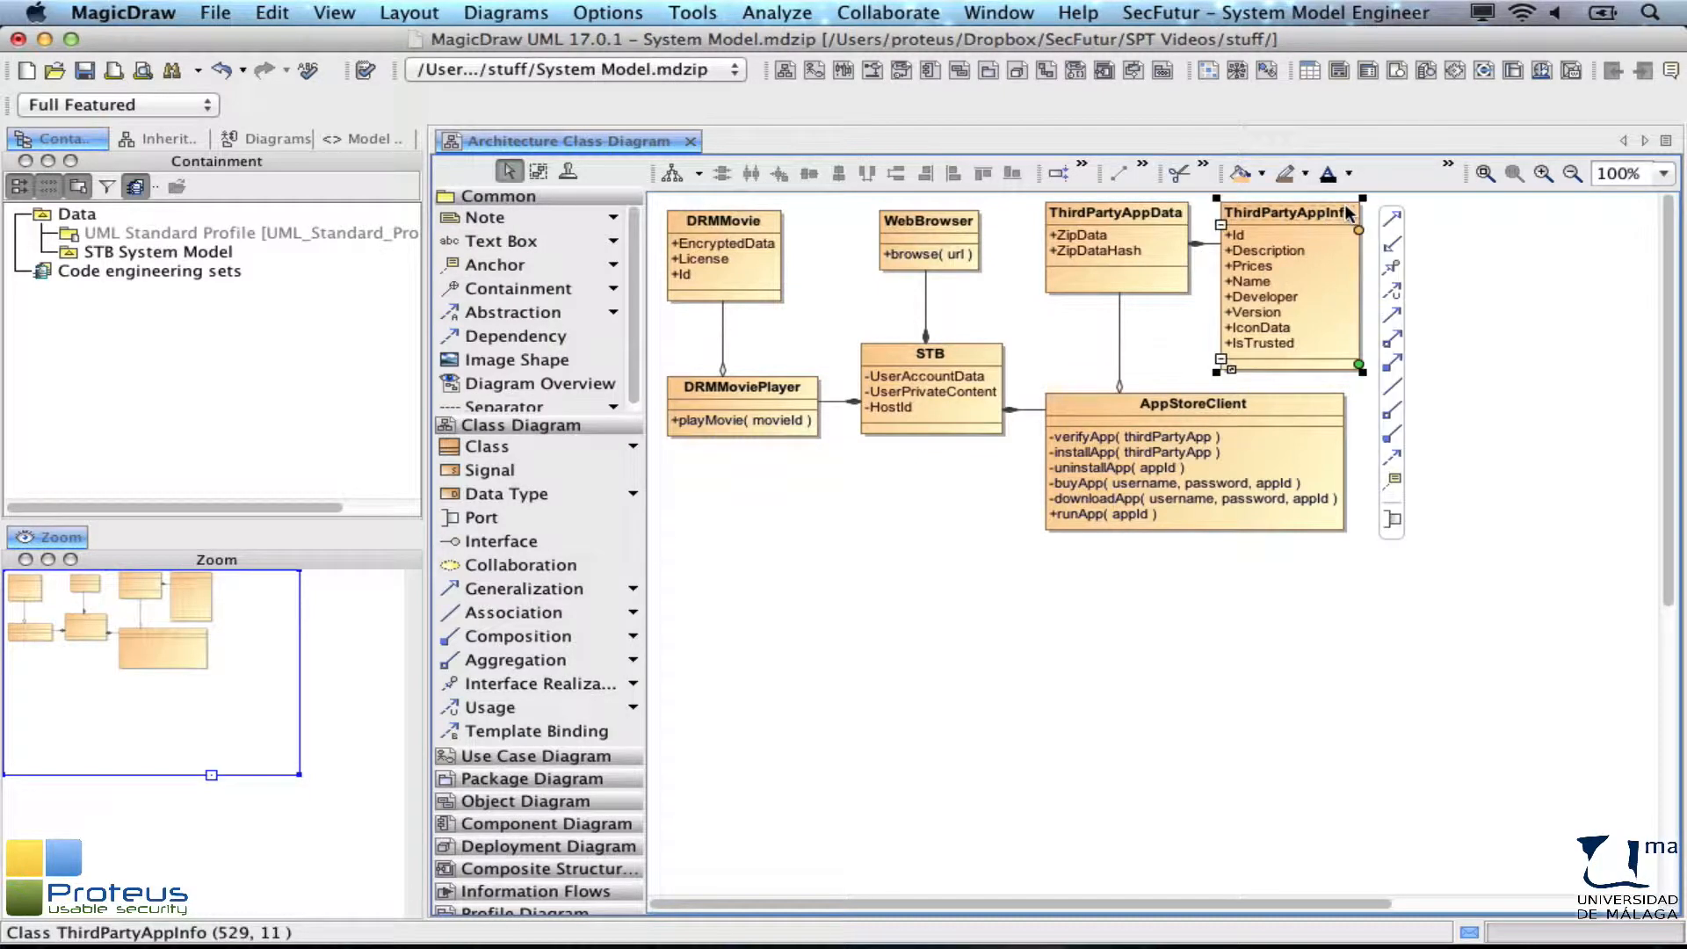
Step: Start a Domain Security Metamodel import and search the repository for "Set-Top Box Secure Data"
{"action": "left_click", "coordinate": [1341, 18]}
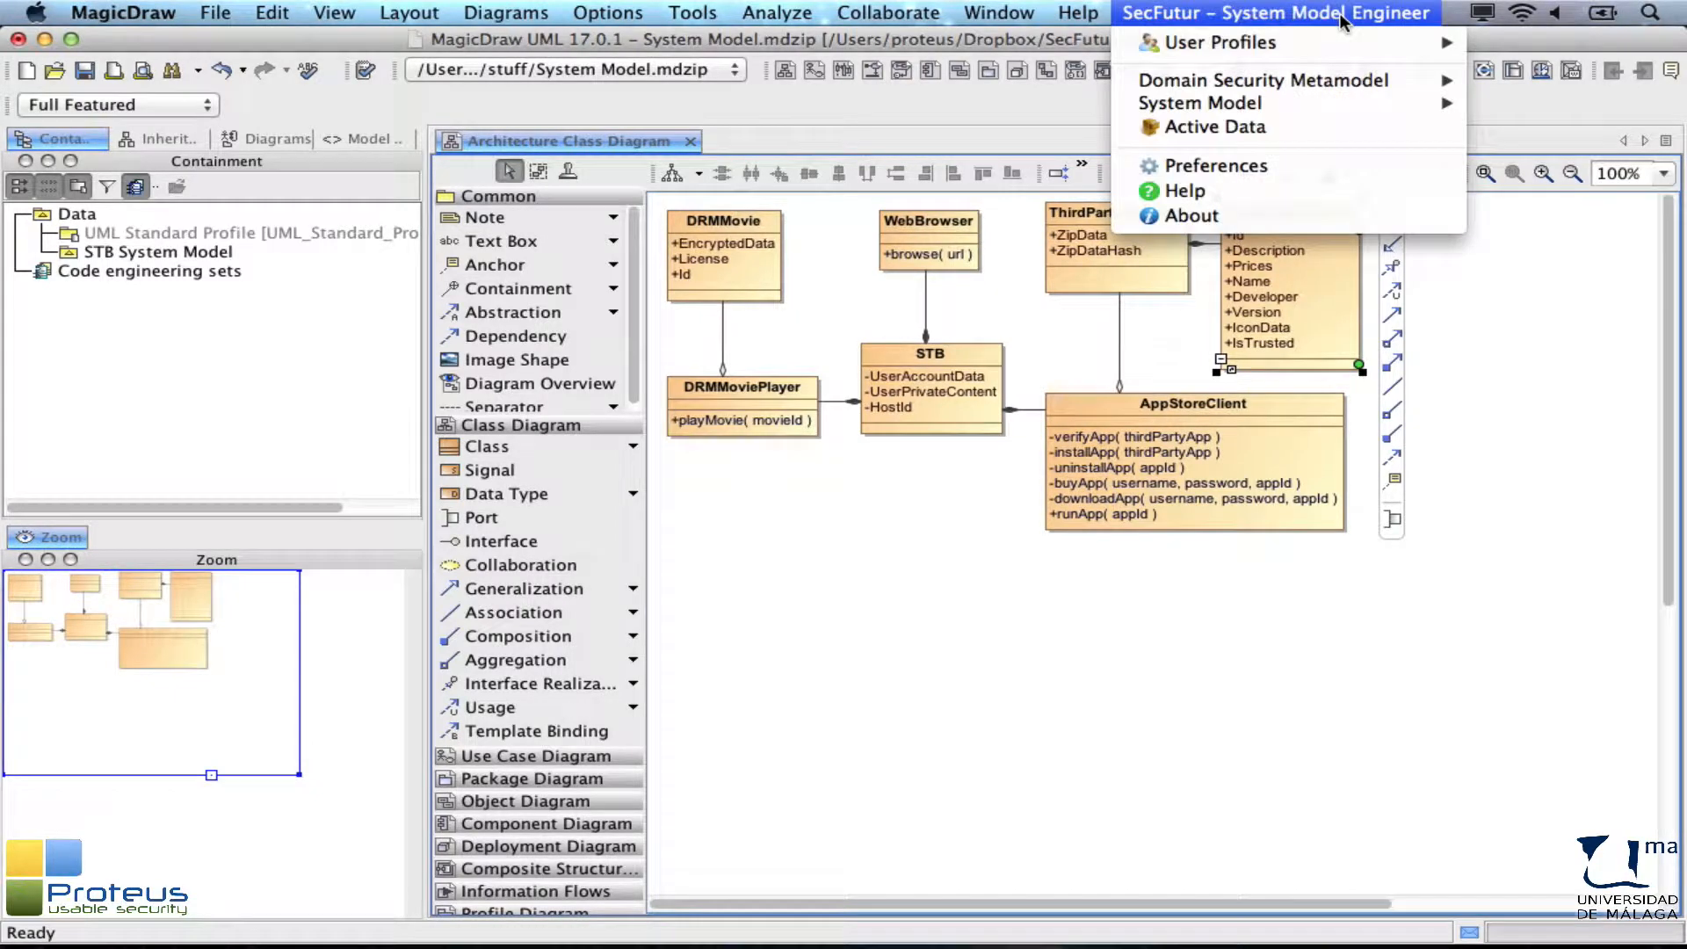
{"action": "mouse_move", "coordinate": [1417, 86]}
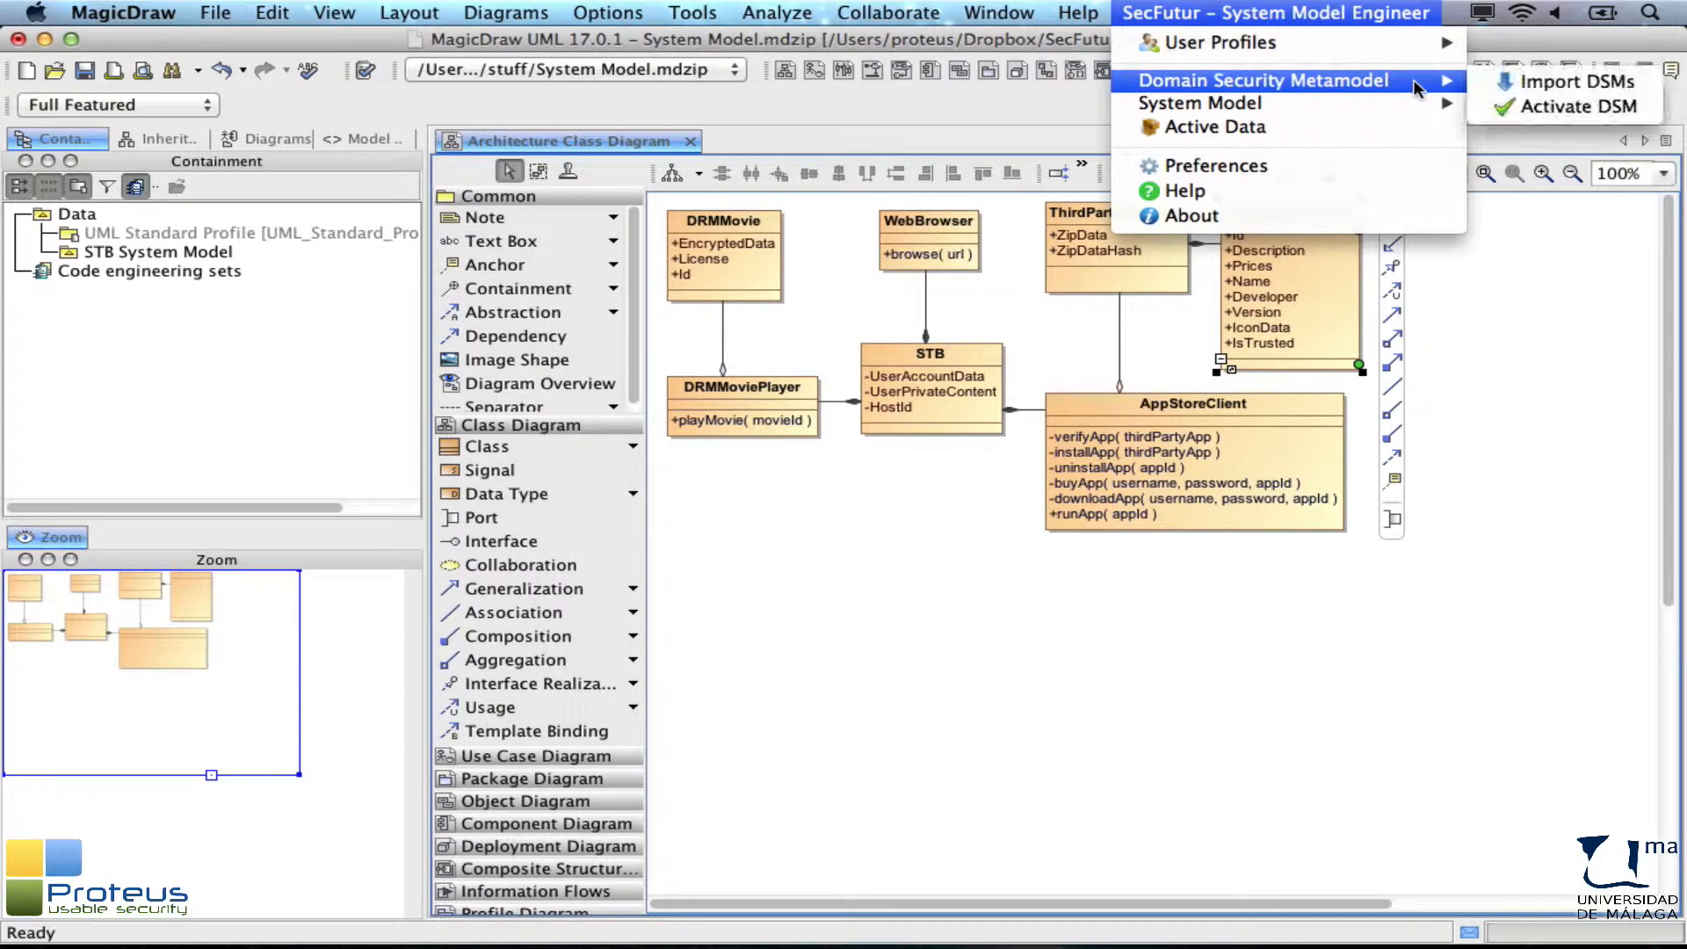
{"action": "left_click", "coordinate": [1505, 82]}
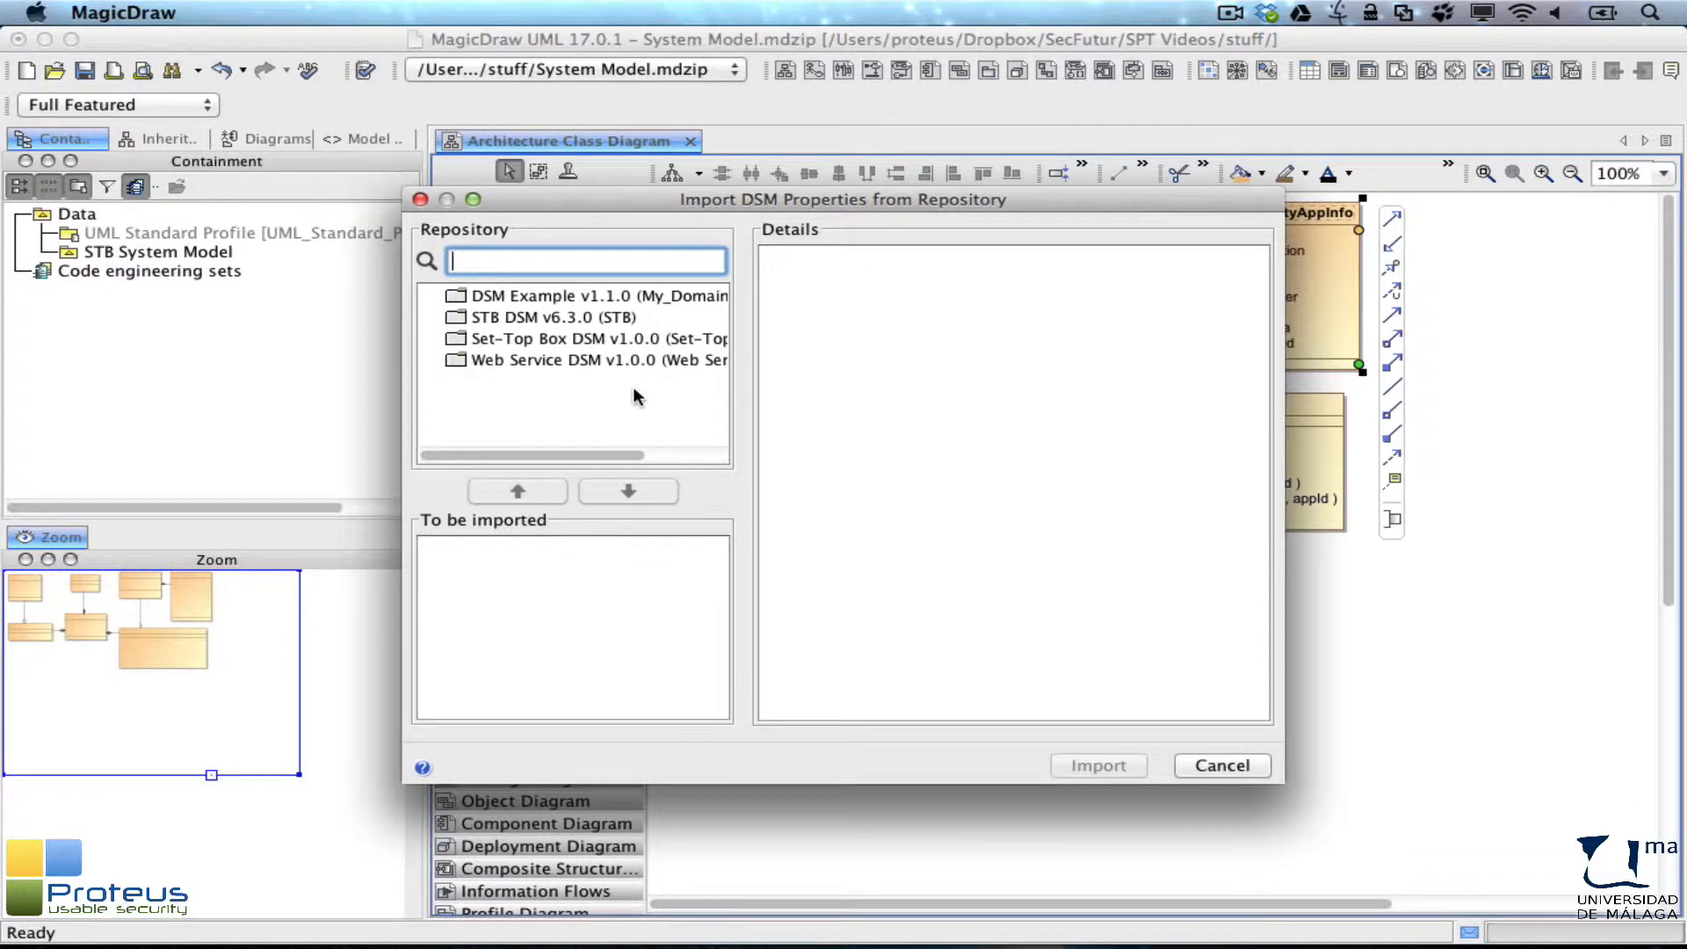
{"action": "type", "text": "Set-"}
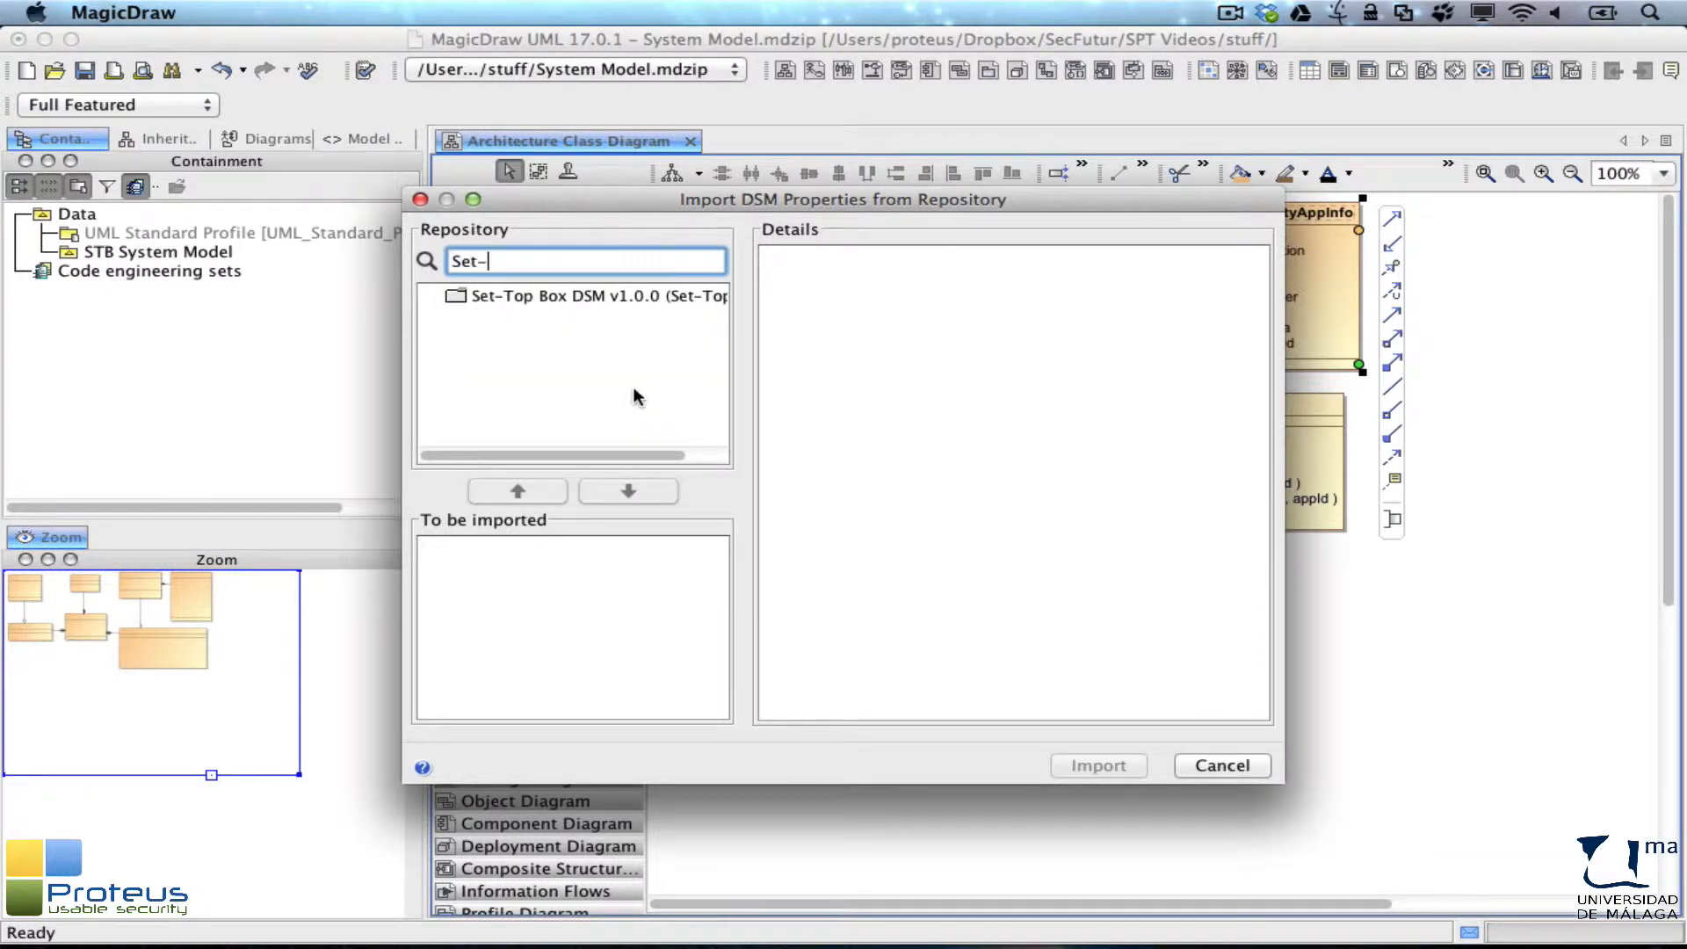
{"action": "type", "text": "Top Box Secure Data"}
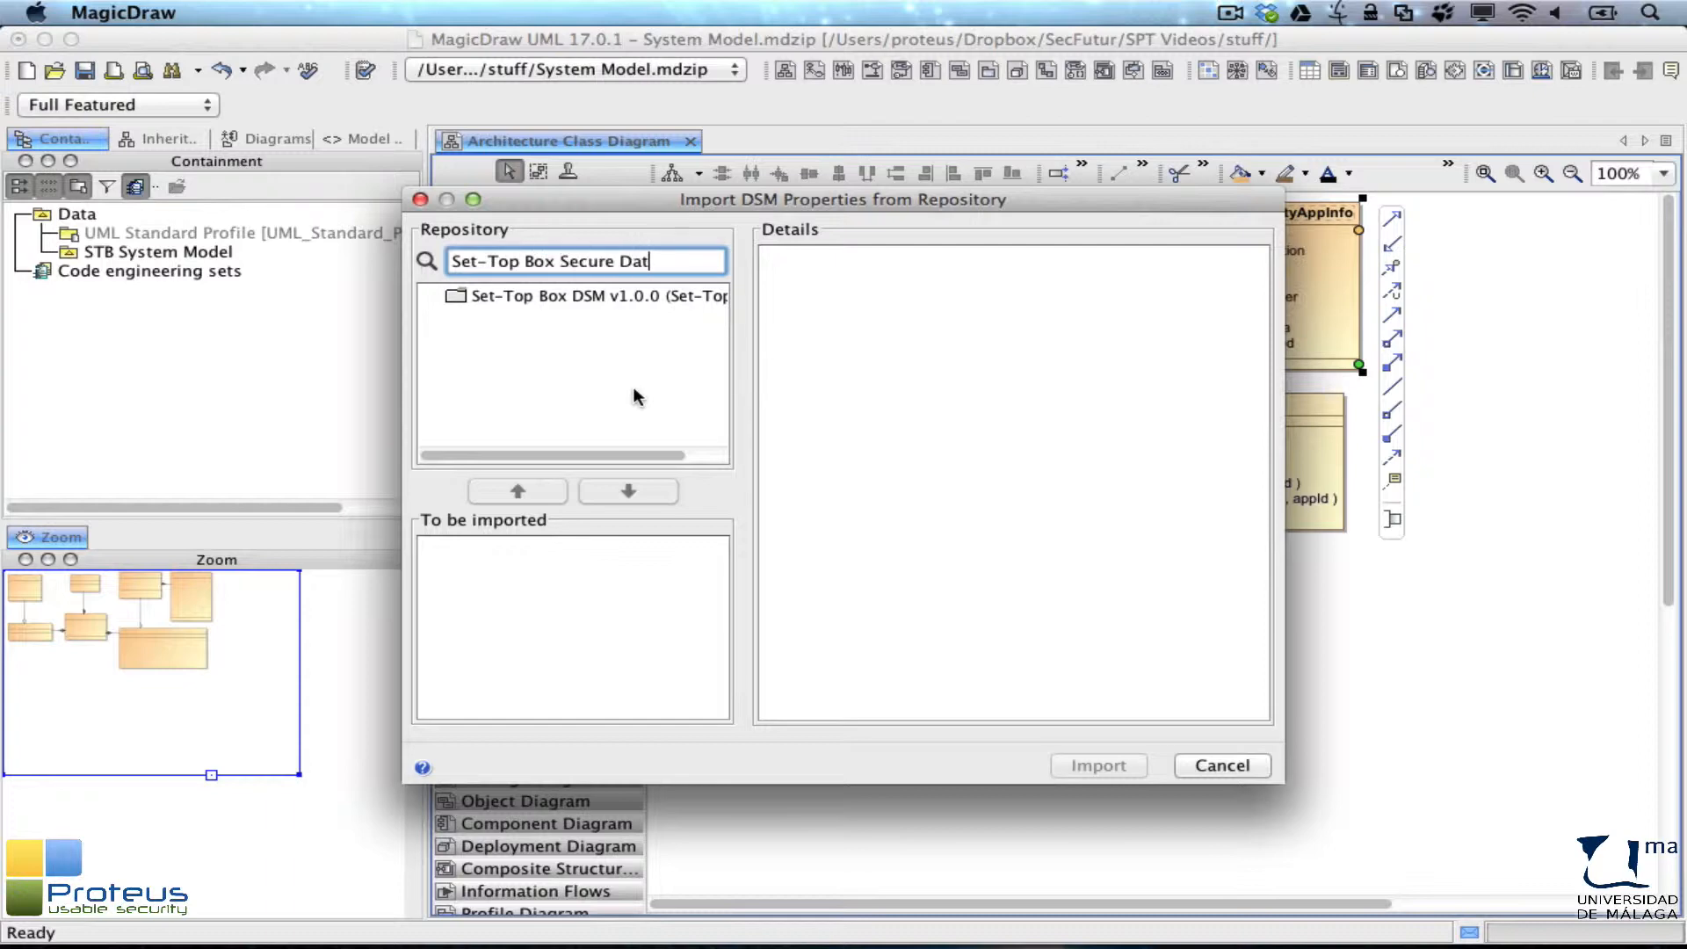
Step: Import Set-Top Box DSM v1.0.0 with its Secure Data property from the repository
{"action": "left_click", "coordinate": [610, 297]}
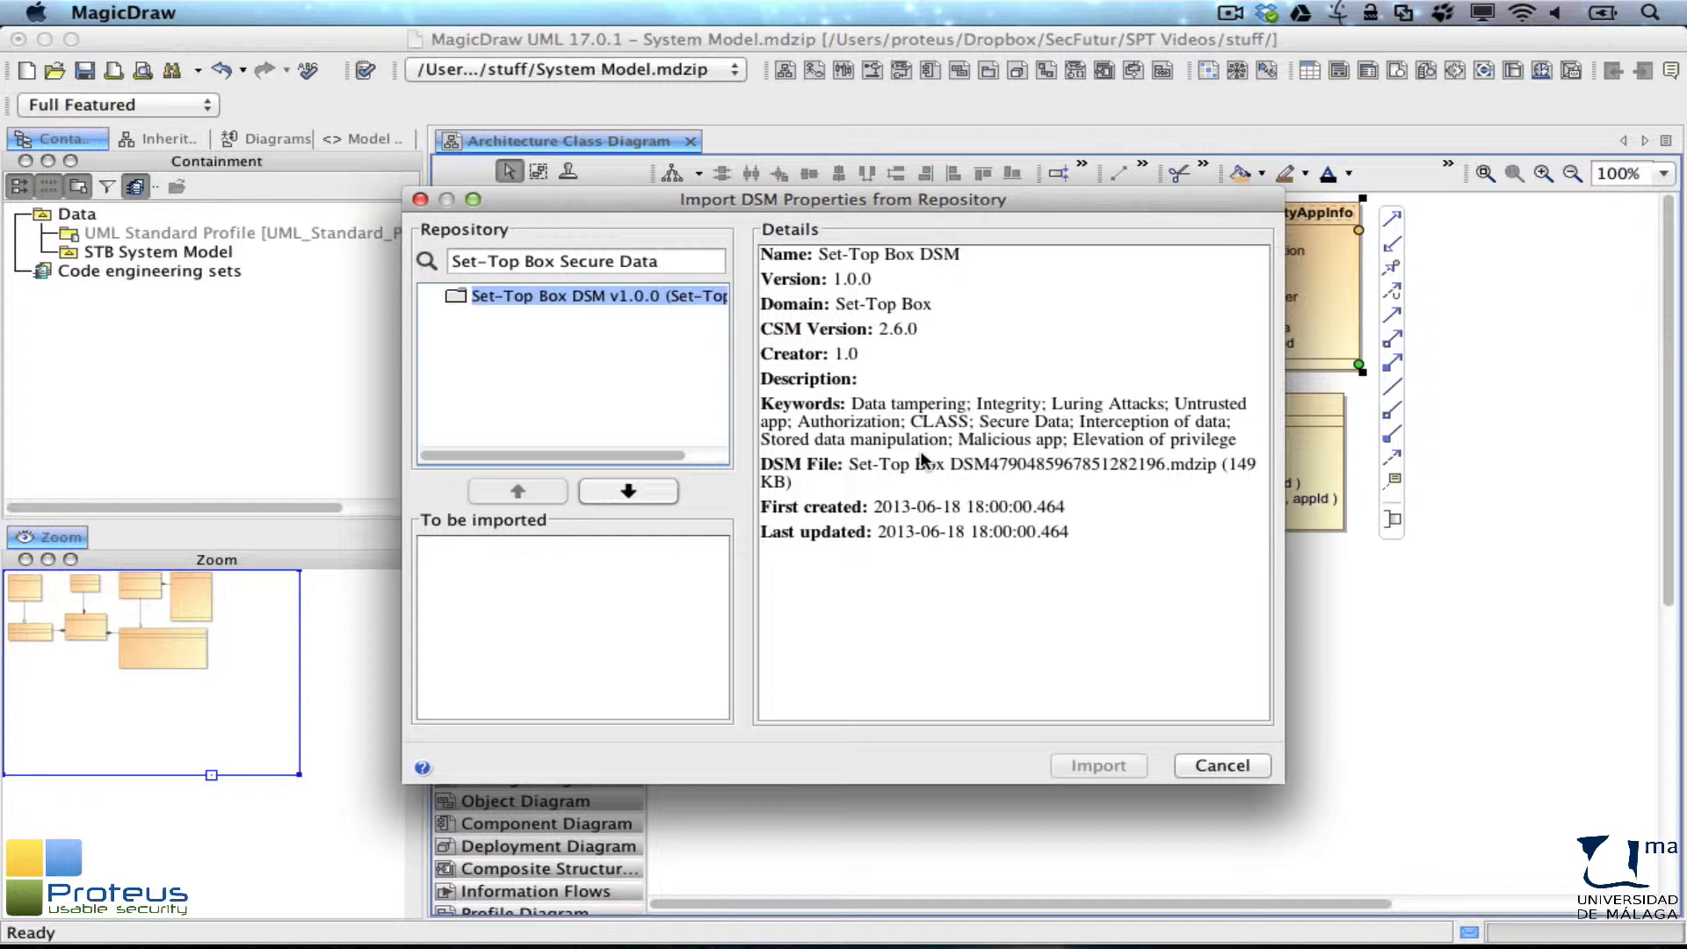
{"action": "left_click", "coordinate": [655, 490]}
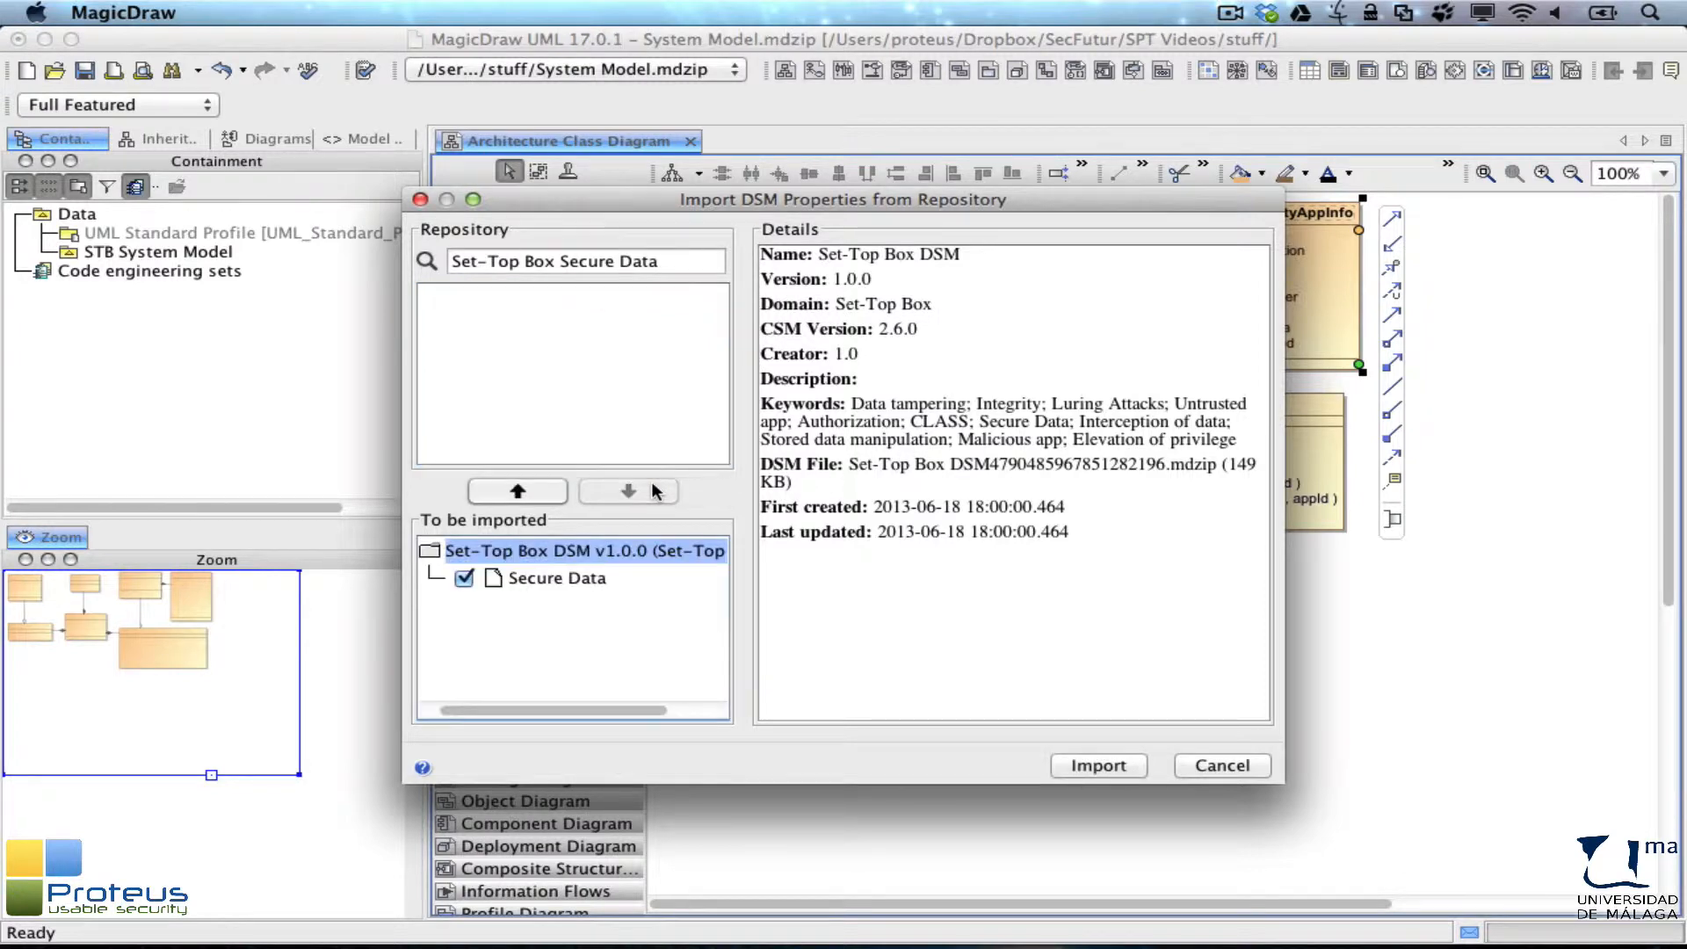
{"action": "left_click", "coordinate": [1069, 767]}
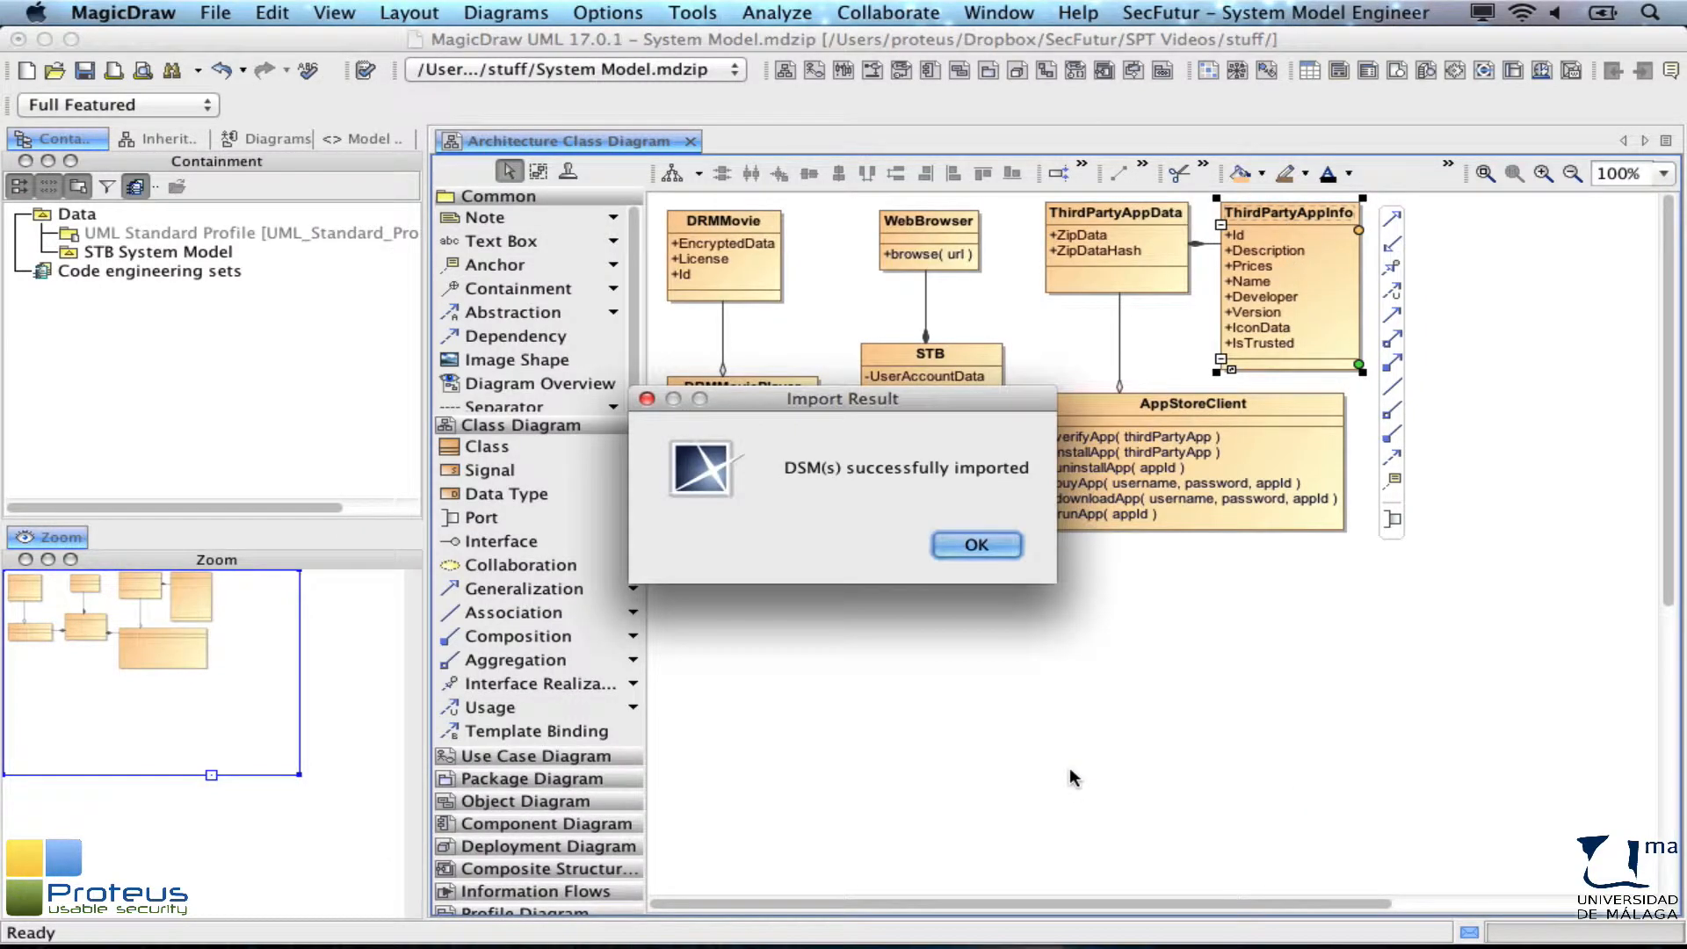
{"action": "left_click", "coordinate": [962, 545]}
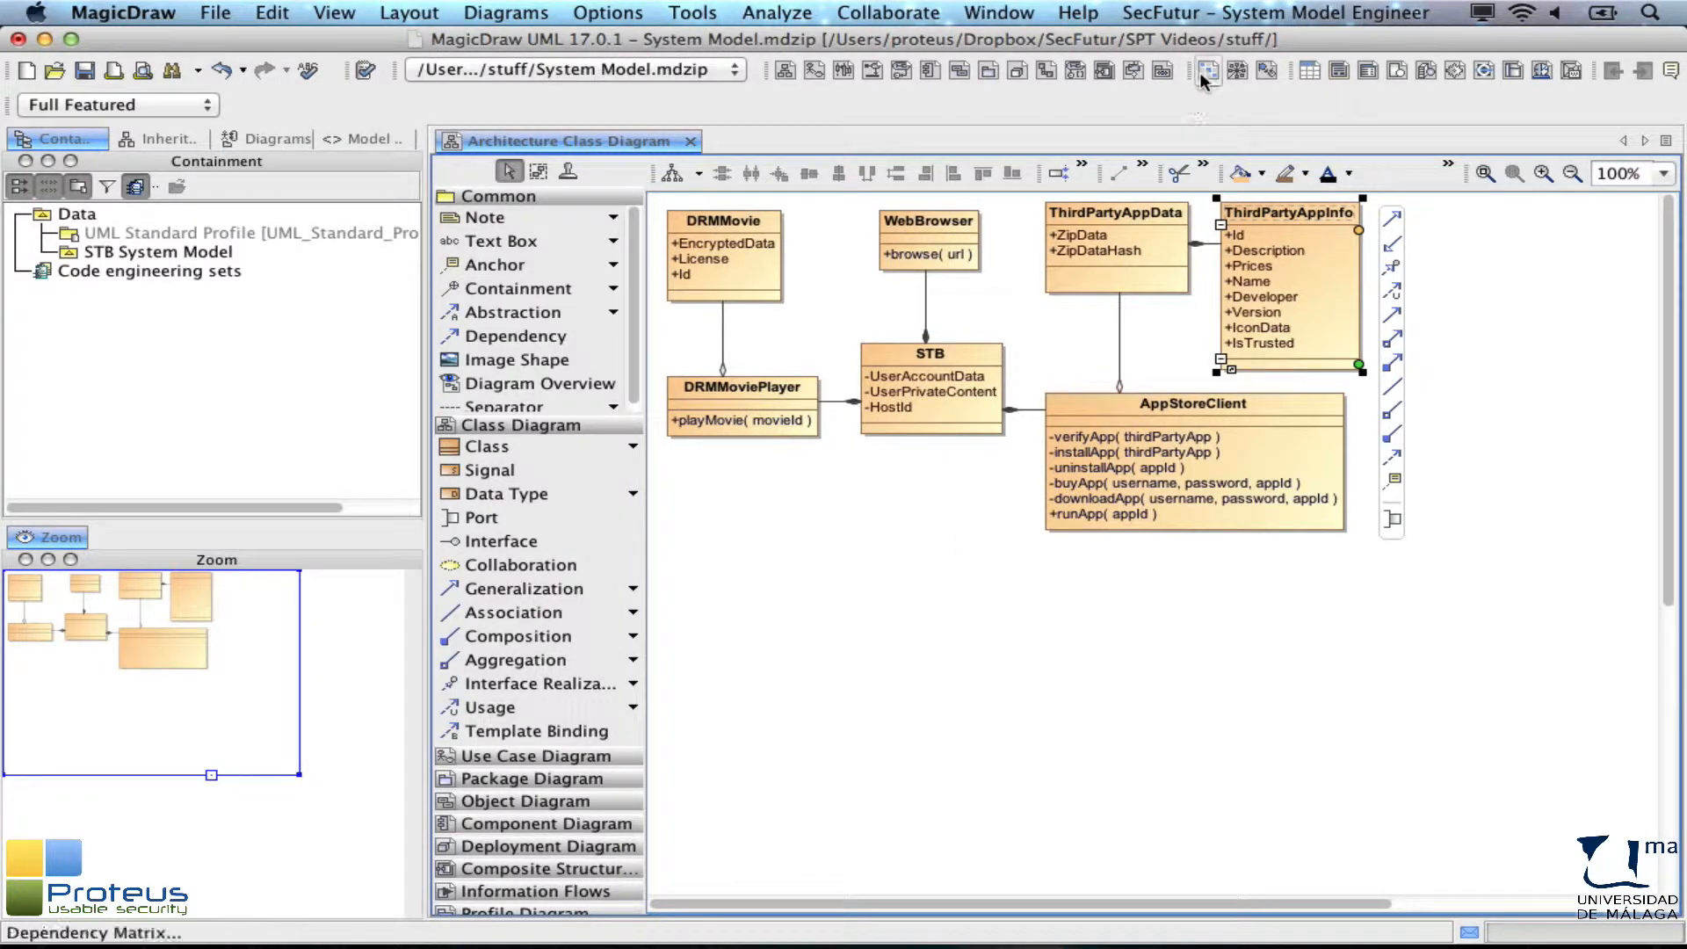
Step: Show the Active Data view and dock it alongside the Containment view
{"action": "left_click", "coordinate": [1234, 16]}
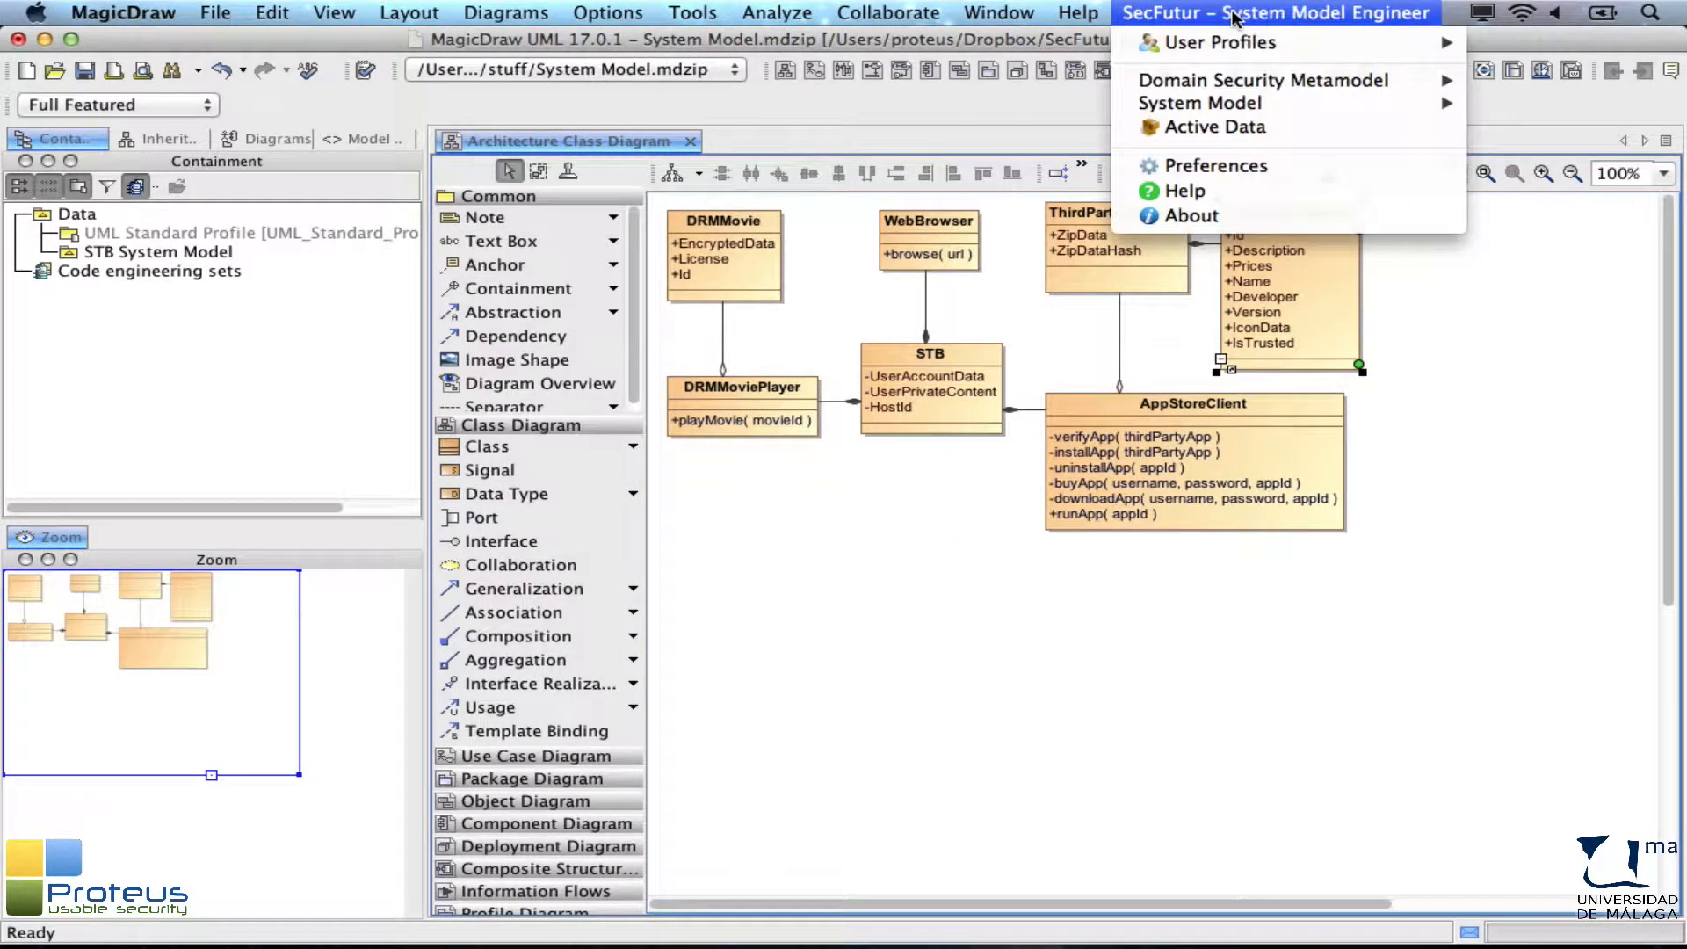
{"action": "left_click", "coordinate": [1212, 130]}
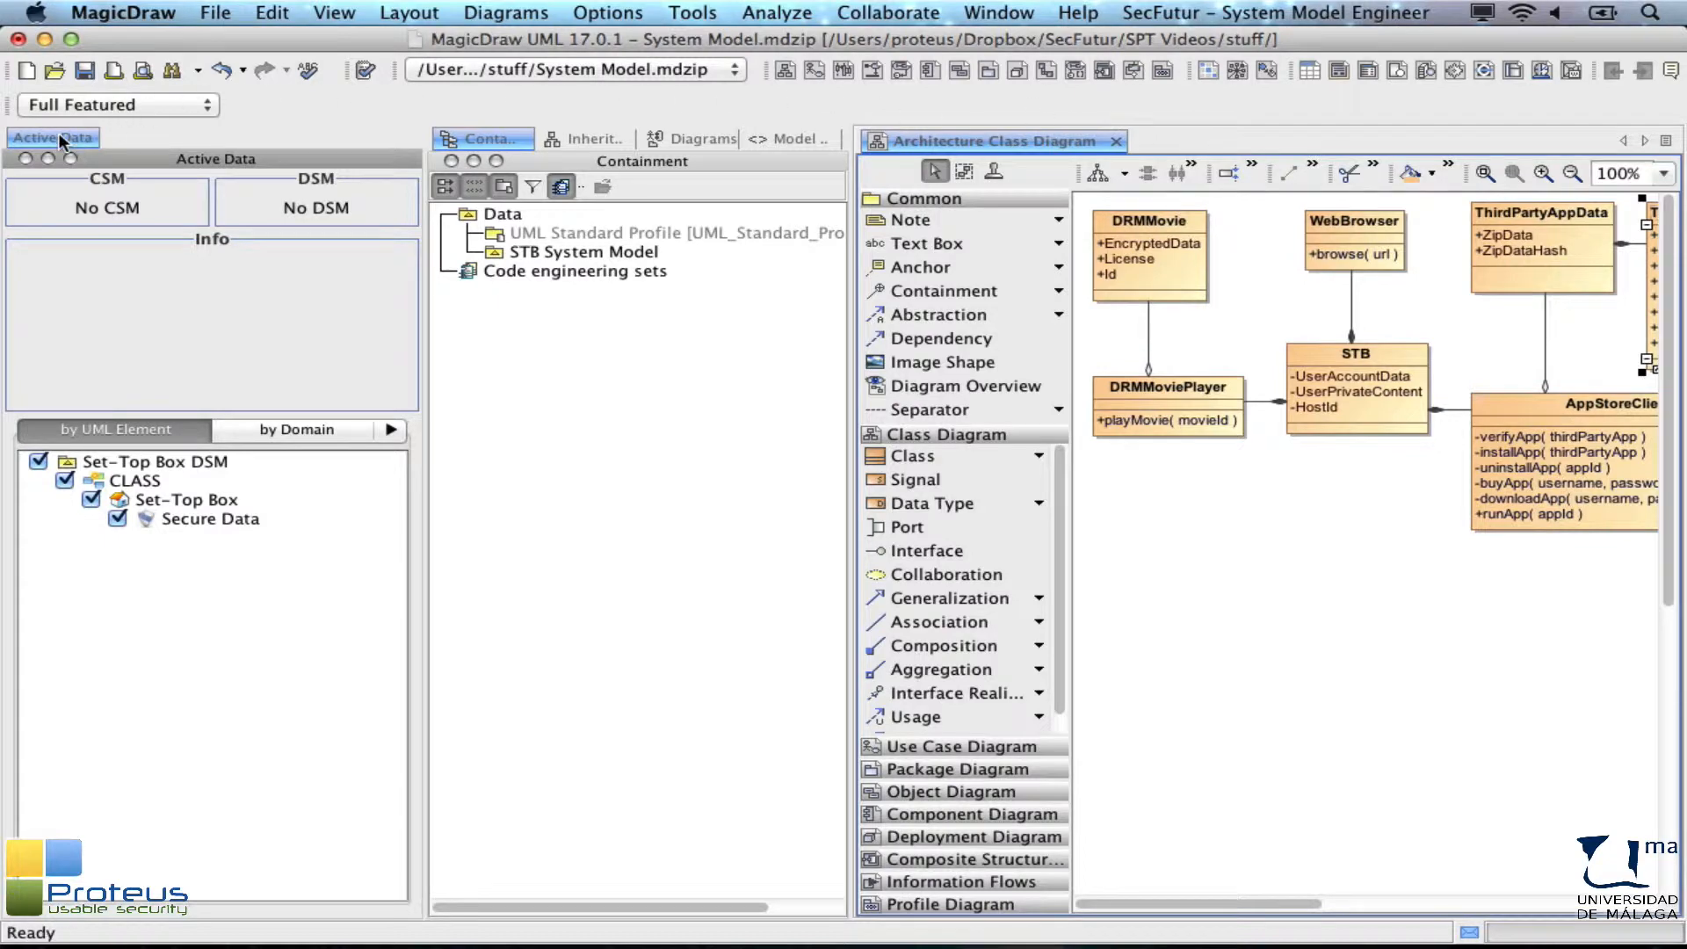
{"action": "left_click_drag", "start_coordinate": [58, 137], "coordinate": [468, 137]}
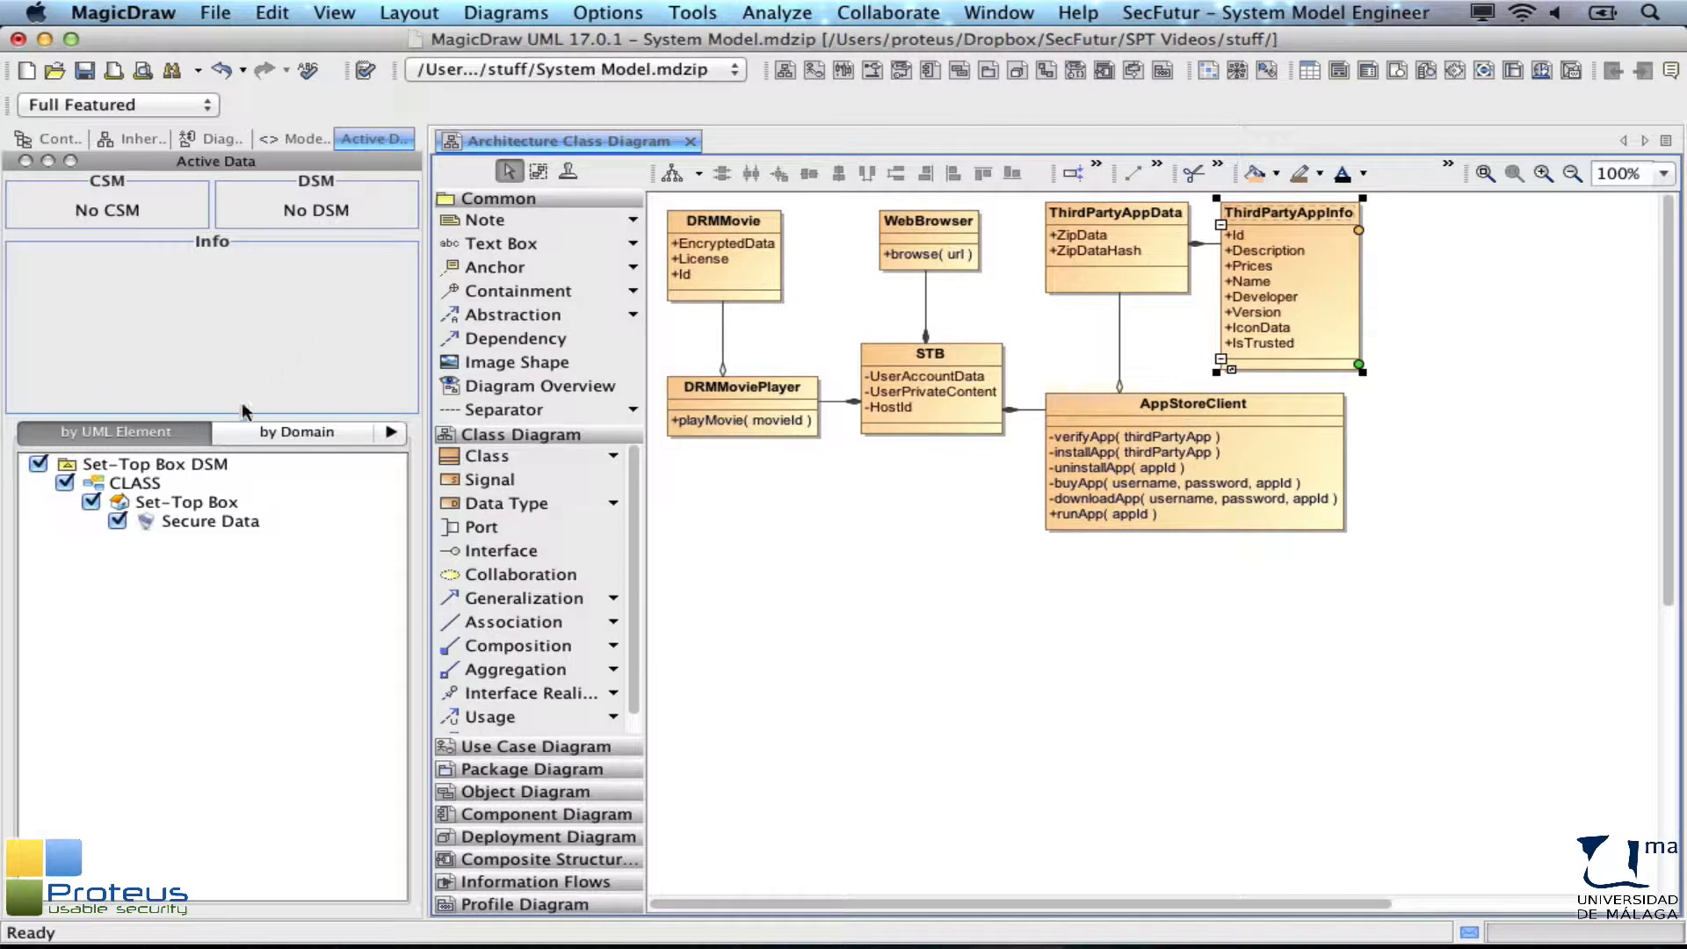
Step: Review the details of the Set-Top Box DSM, its Secure Data property, the CLASS element and the Set-Top Box domain
{"action": "left_click", "coordinate": [220, 465]}
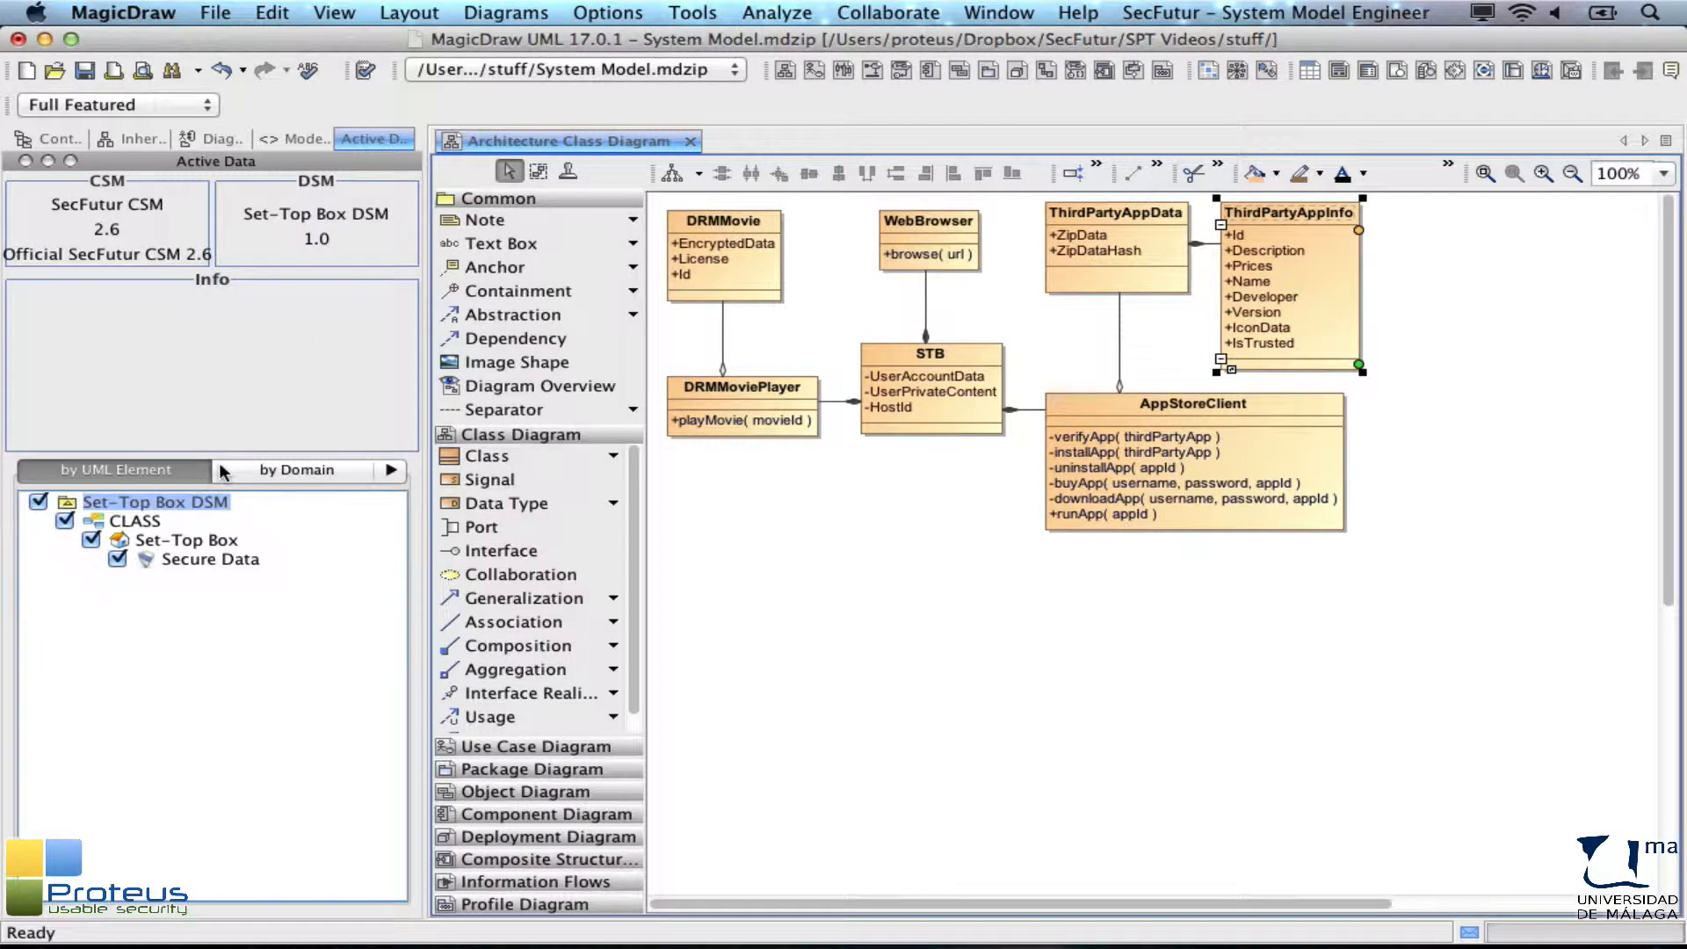
{"action": "left_click", "coordinate": [216, 560]}
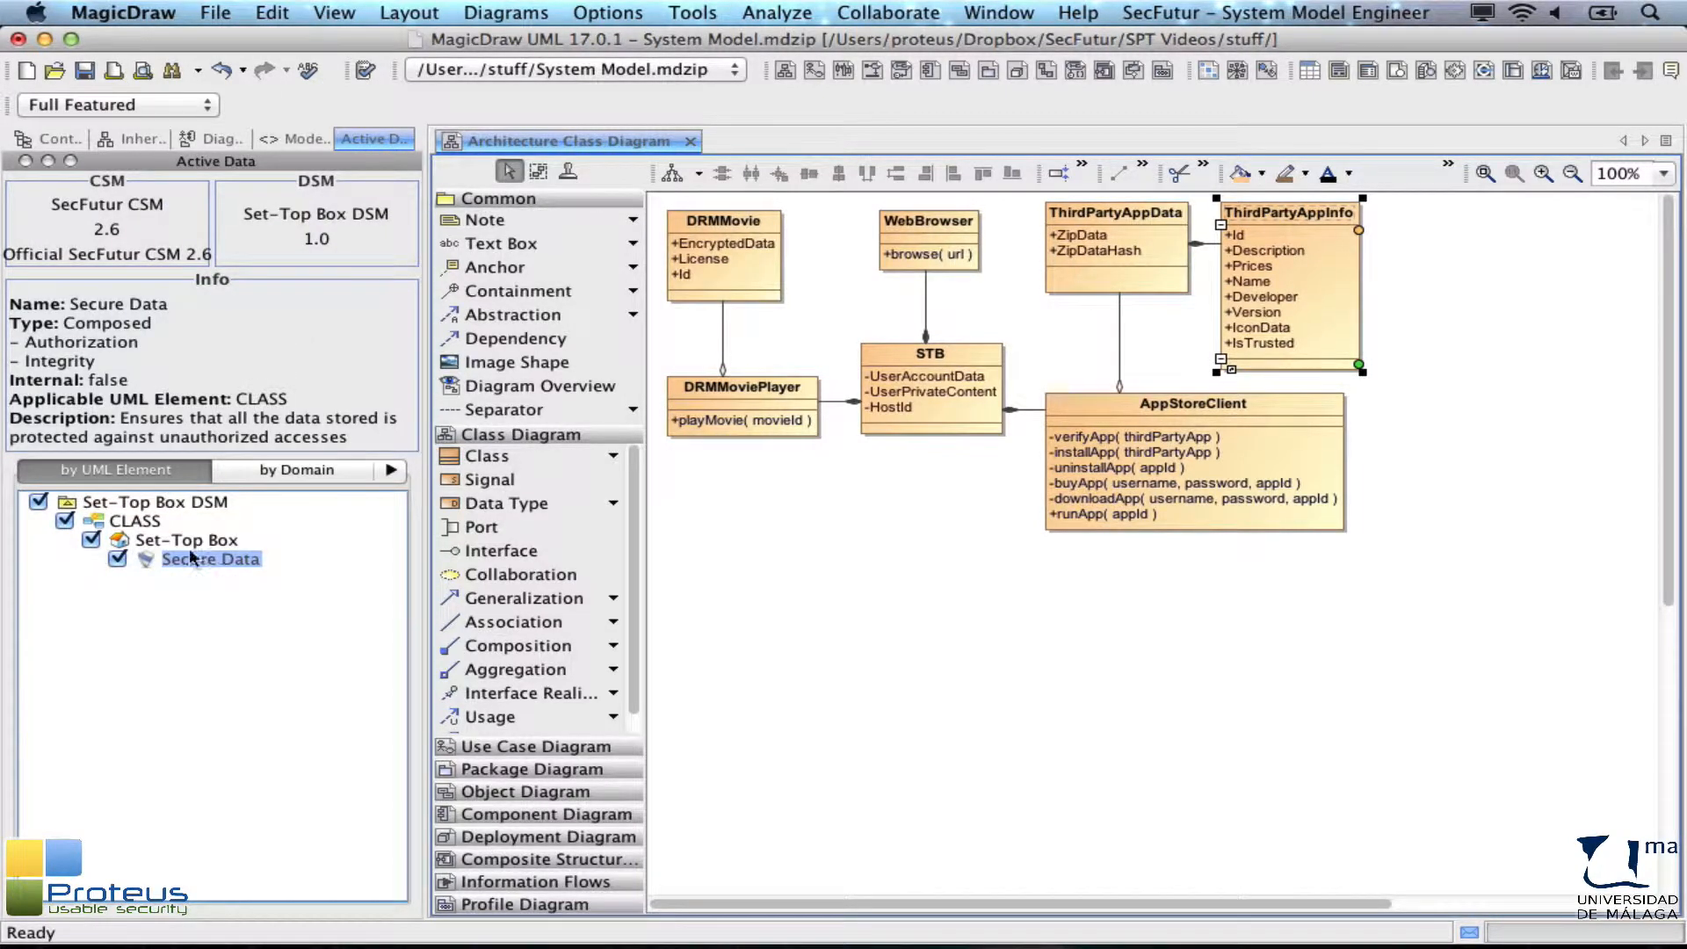
{"action": "left_click", "coordinate": [146, 524]}
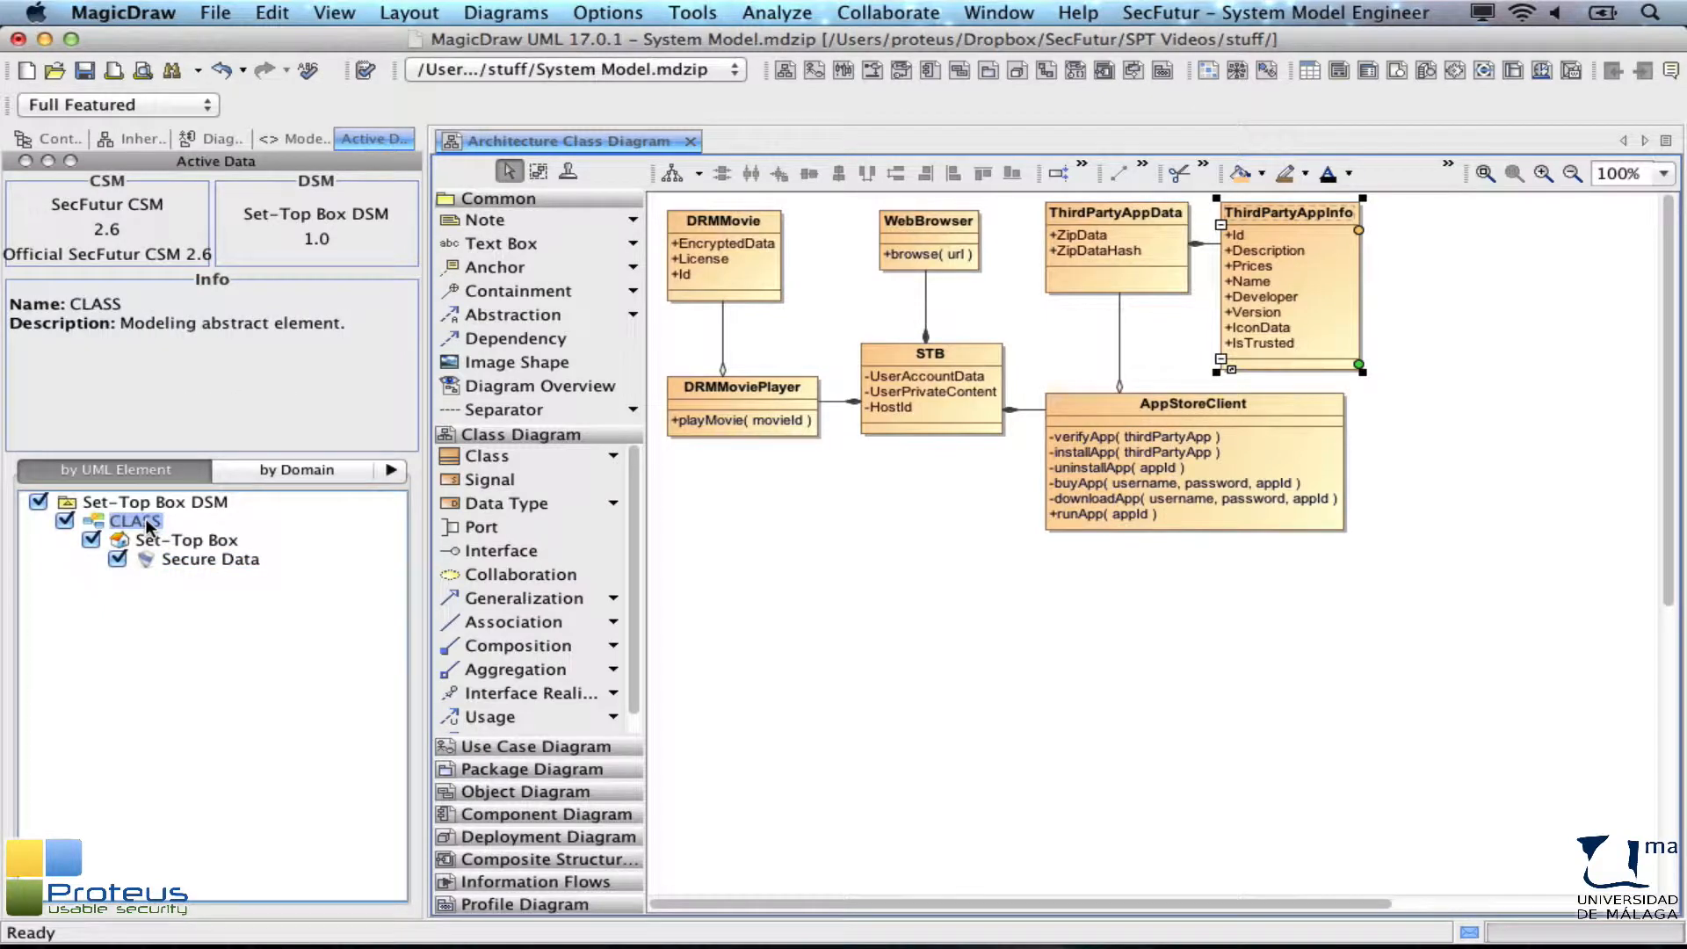
{"action": "left_click", "coordinate": [174, 540]}
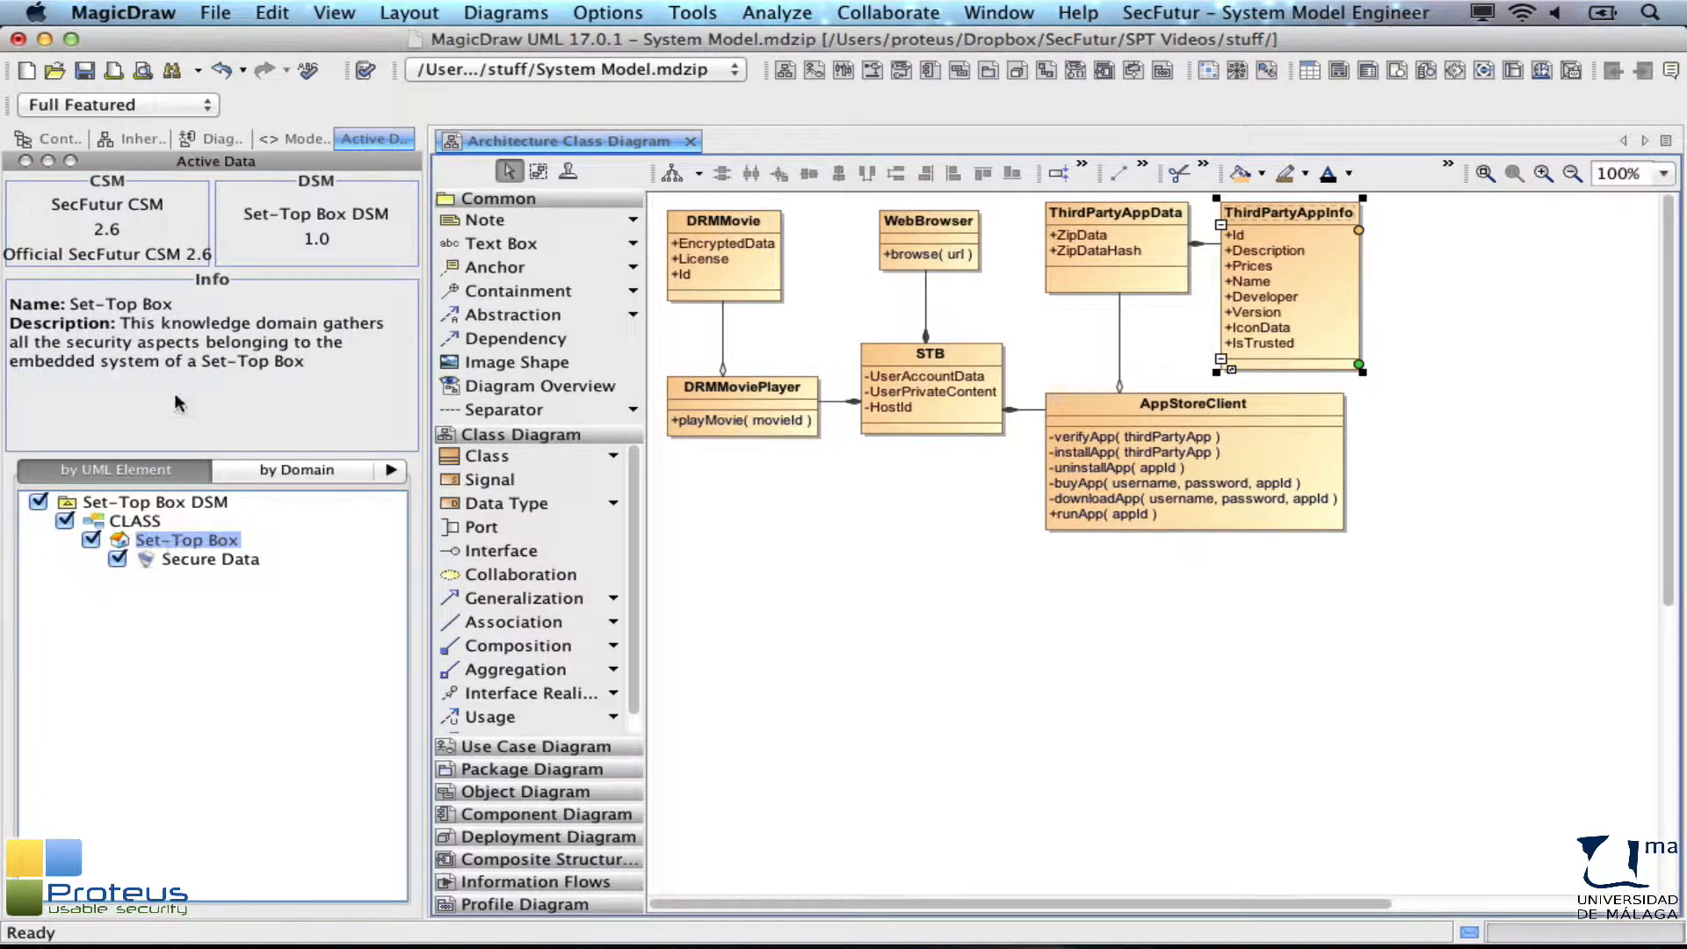
Step: List the active DSM by property and review the descriptions of Authorization and Integrity
{"action": "left_click", "coordinate": [391, 474]}
{"action": "left_click", "coordinate": [391, 474]}
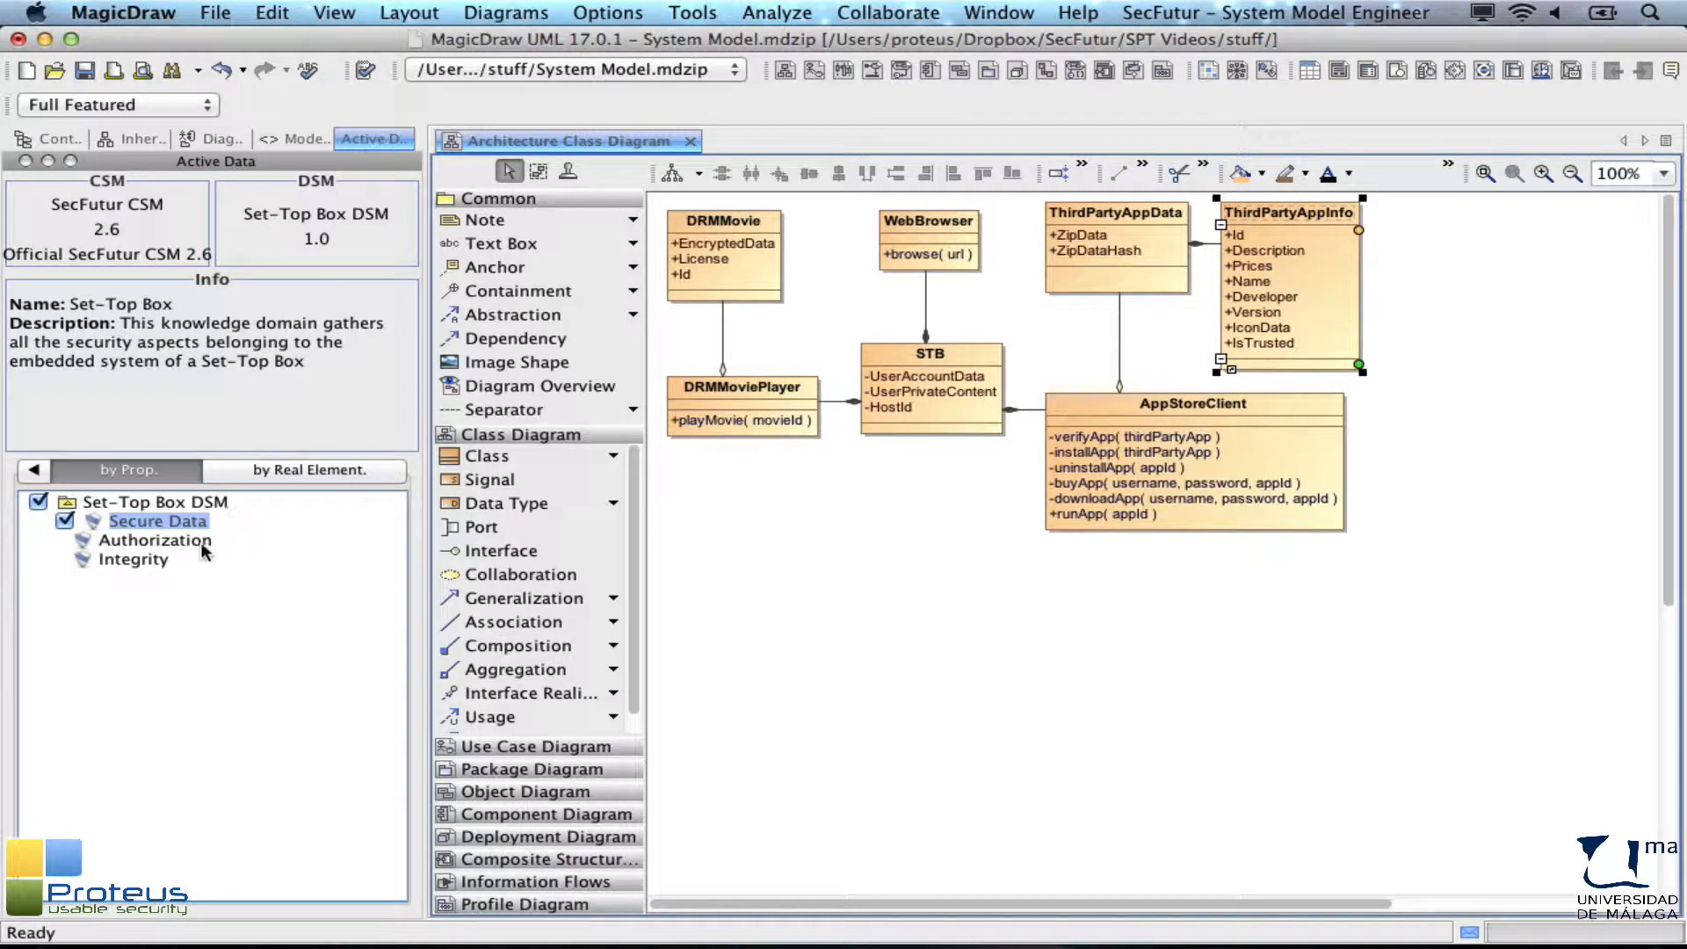
{"action": "left_click", "coordinate": [171, 543]}
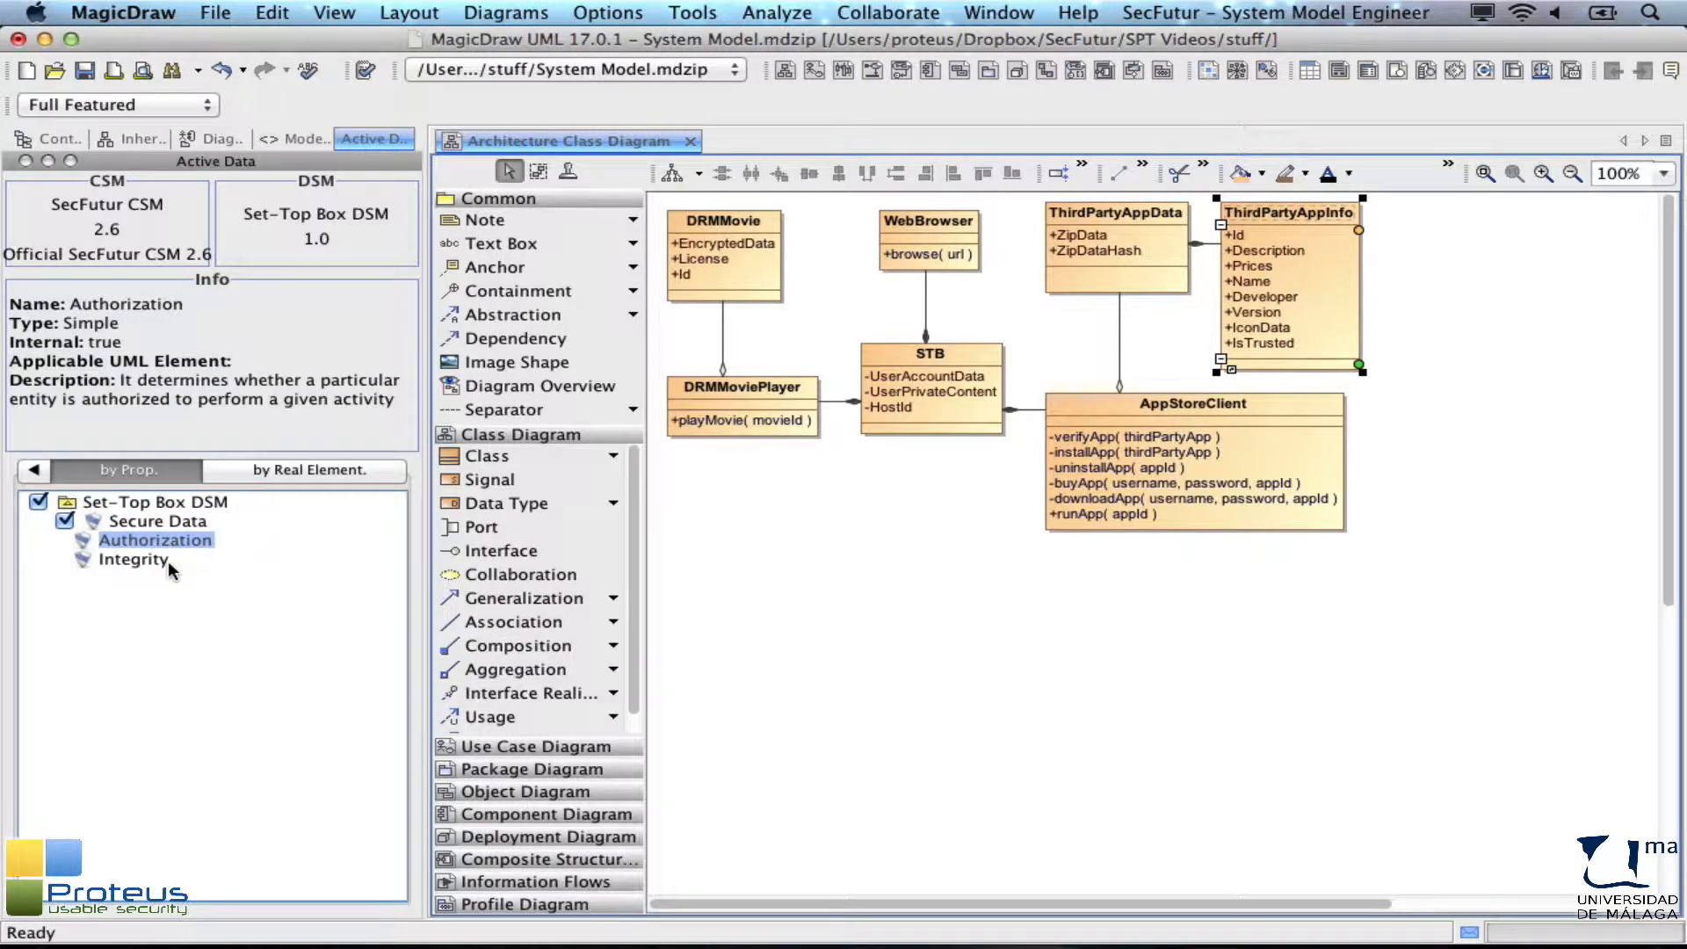
{"action": "left_click", "coordinate": [141, 560]}
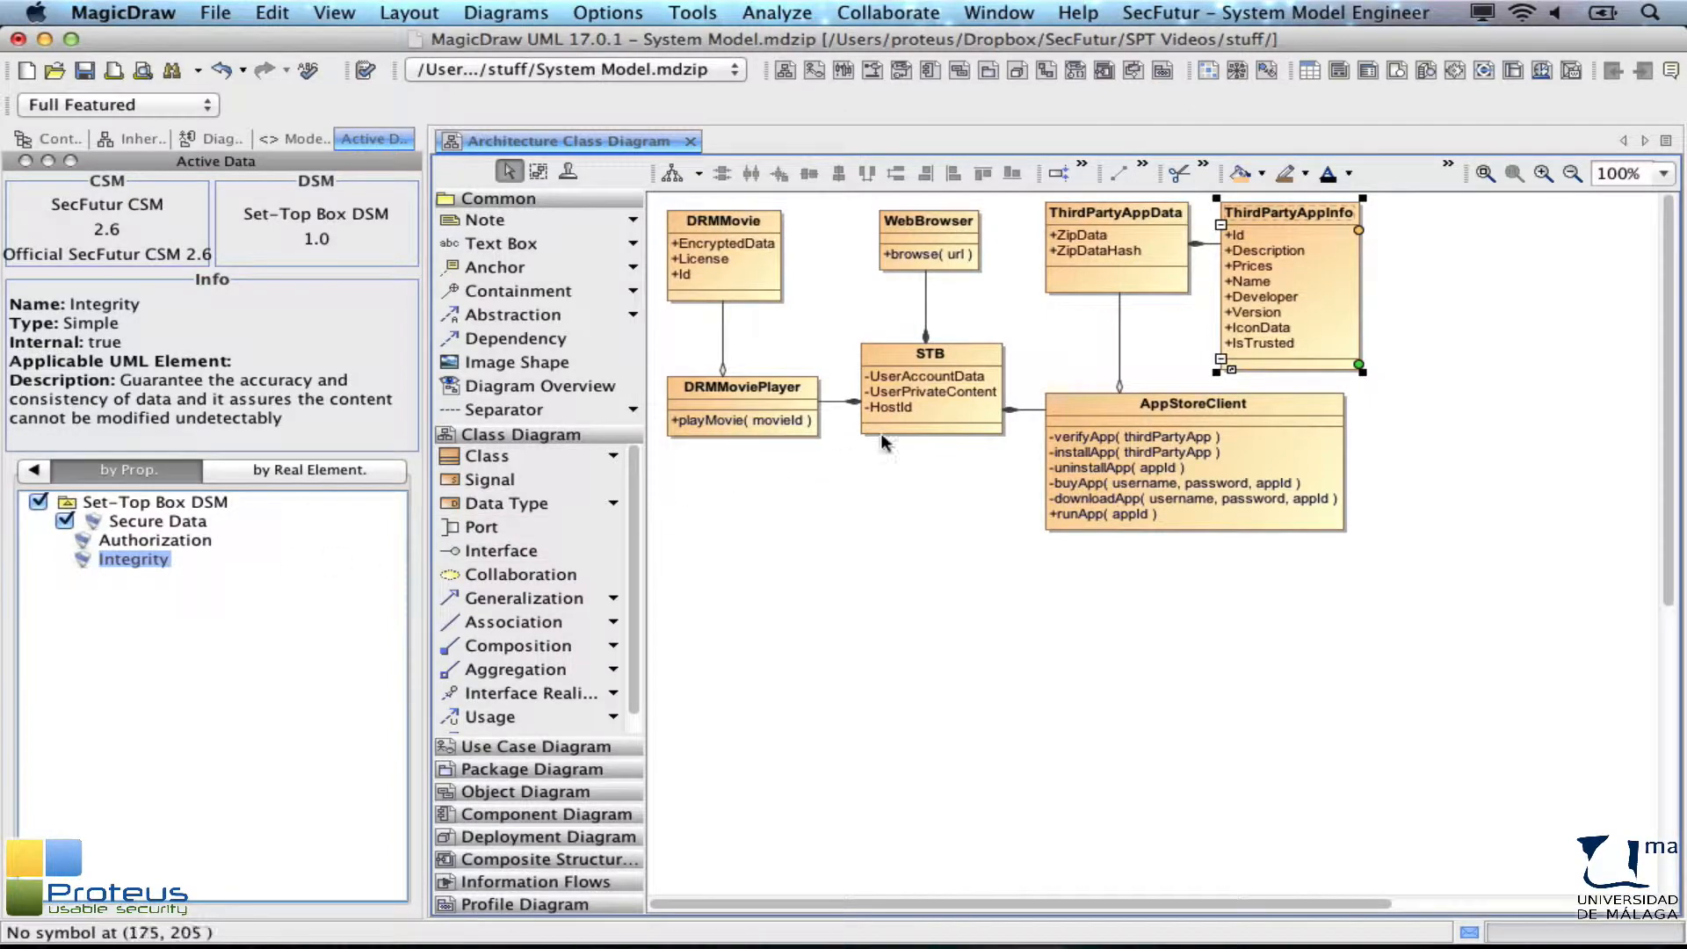
Step: Apply the Set-Top Box Secure Data property to the ThirdPartyAppInfo class, including all derived properties
{"action": "mouse_move", "coordinate": [1251, 288]}
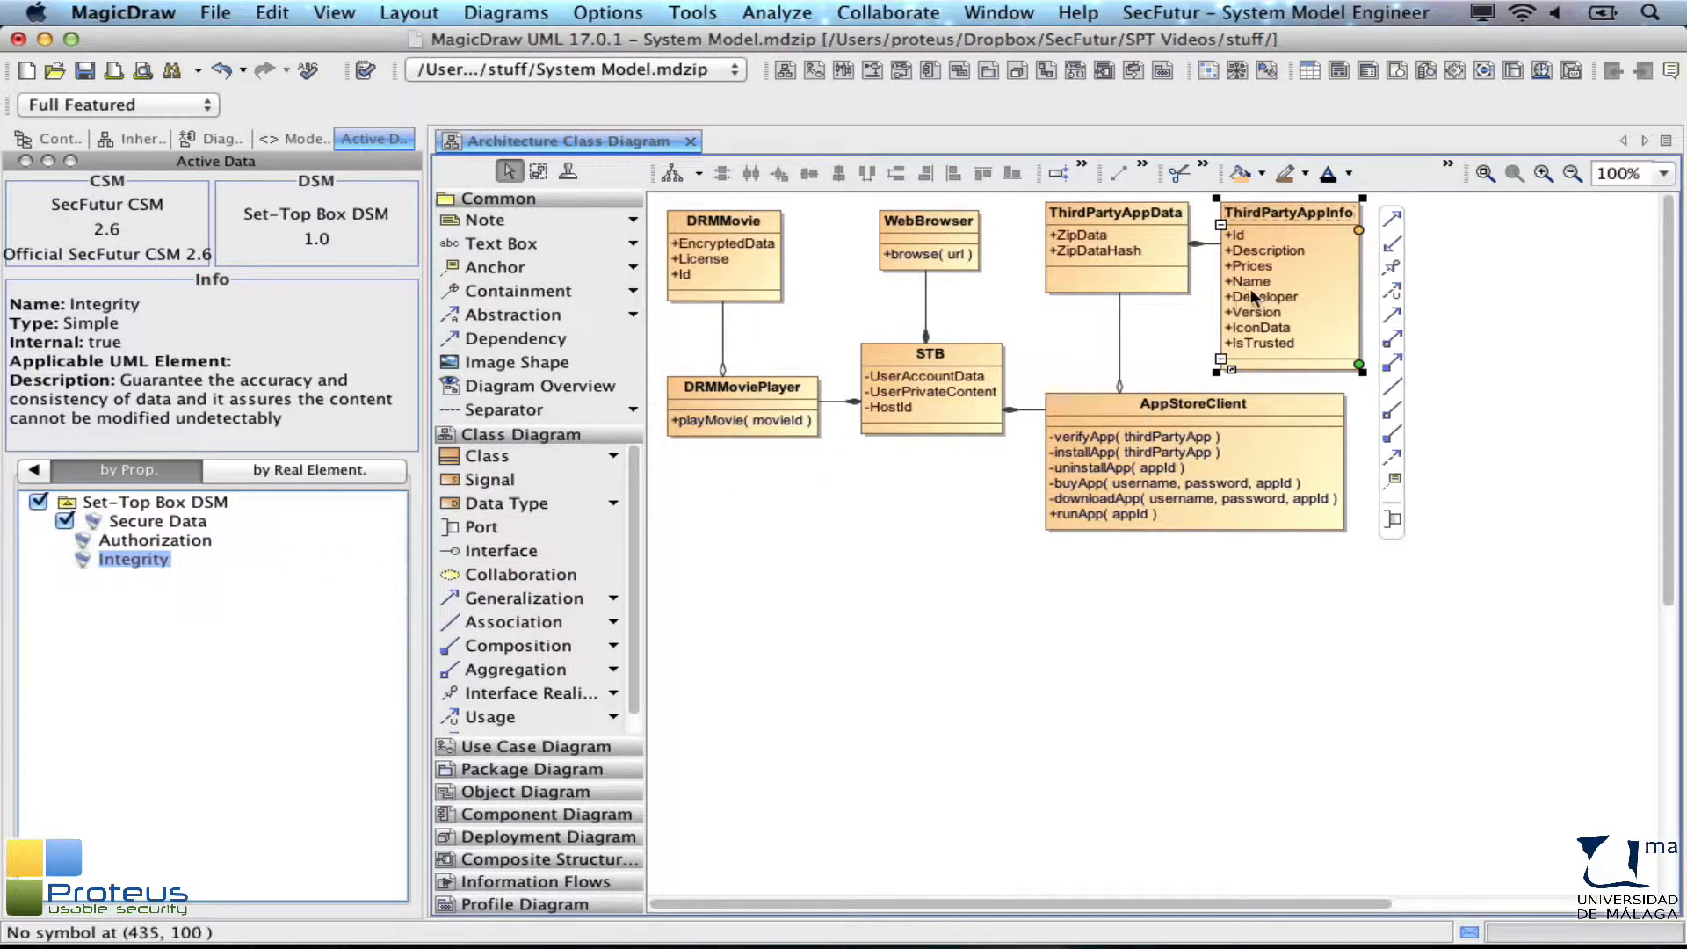
{"action": "right_click", "coordinate": [1313, 217]}
{"action": "mouse_move", "coordinate": [1357, 227]}
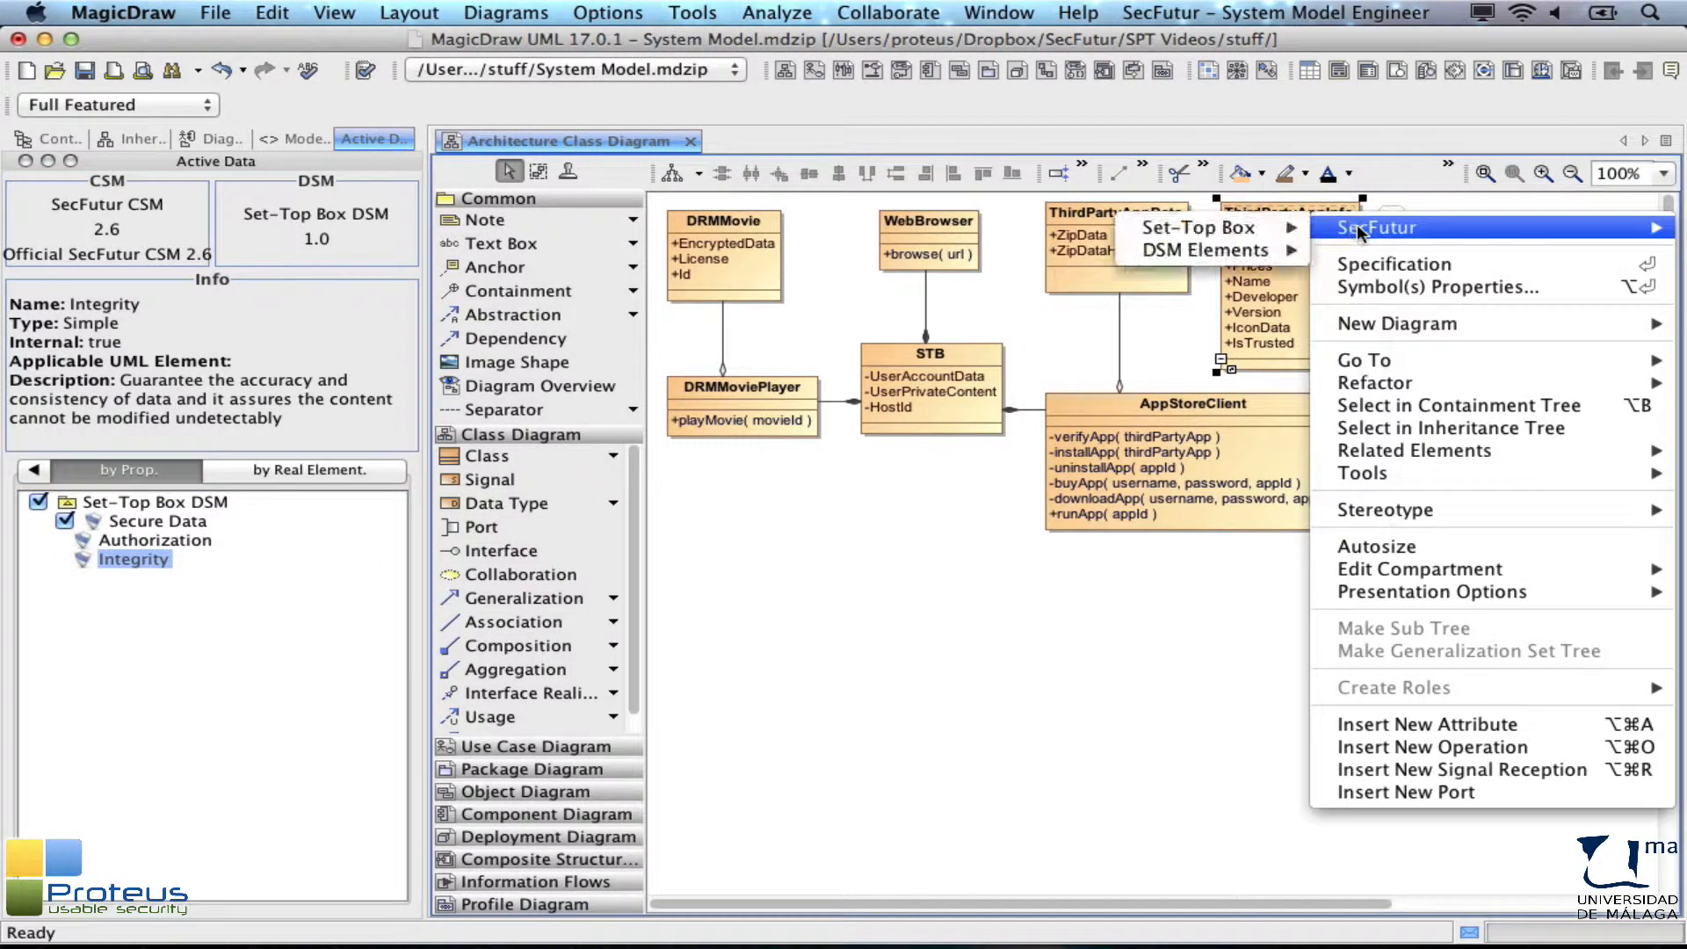
{"action": "mouse_move", "coordinate": [1301, 226]}
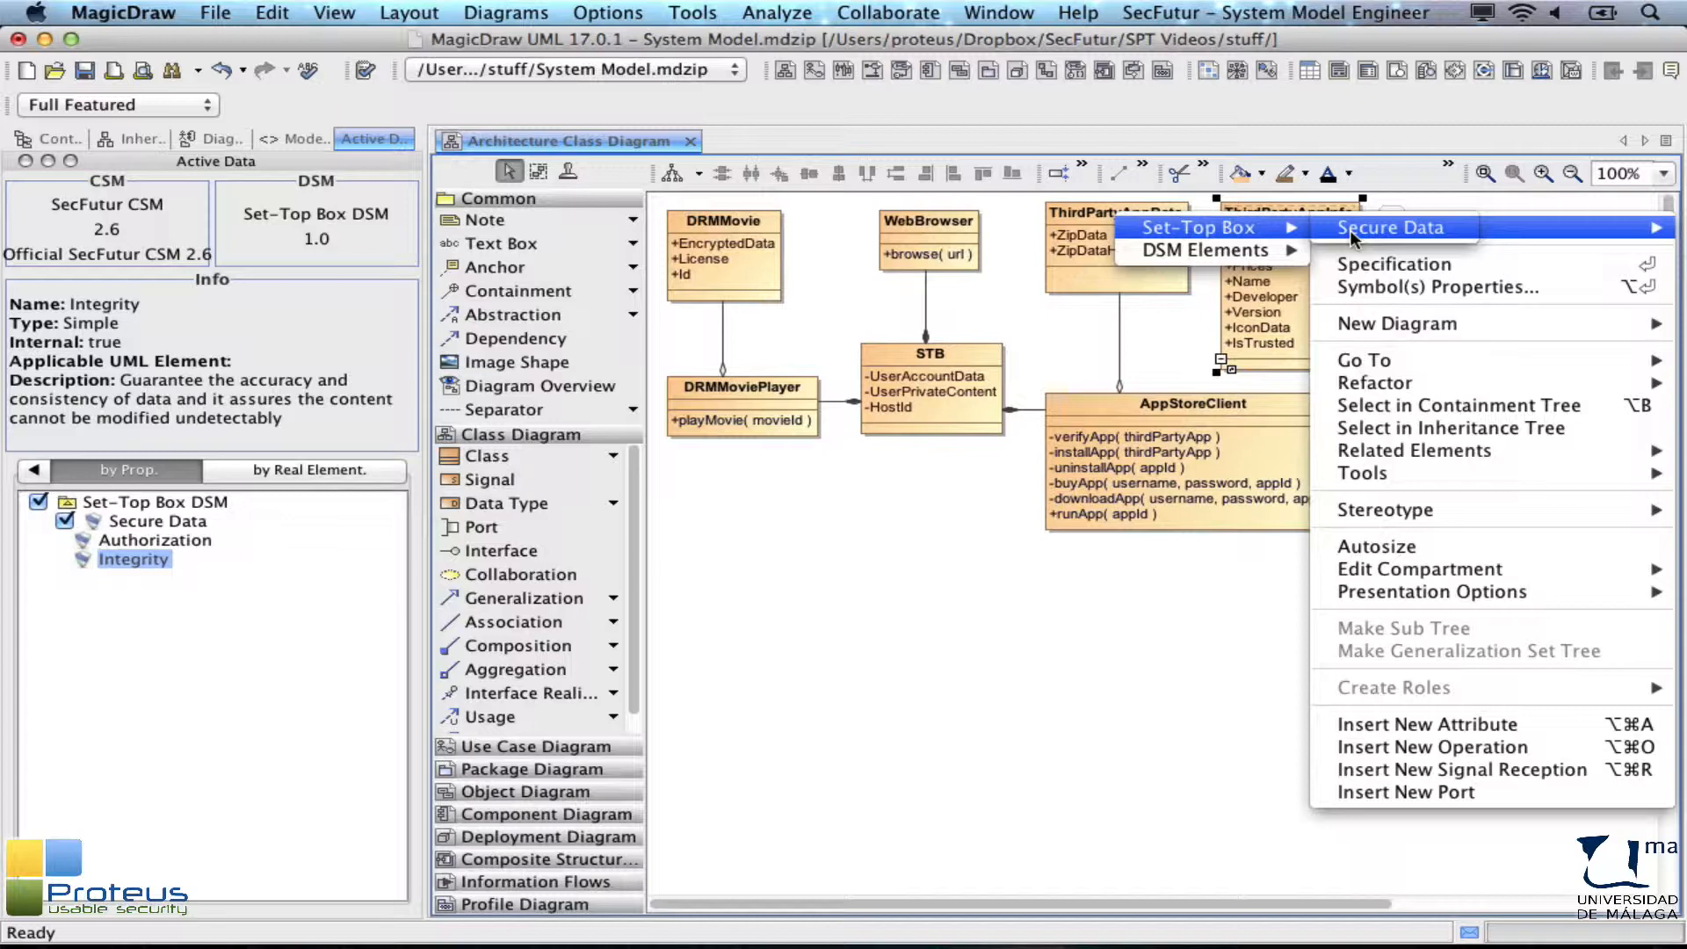
{"action": "left_click", "coordinate": [1350, 229]}
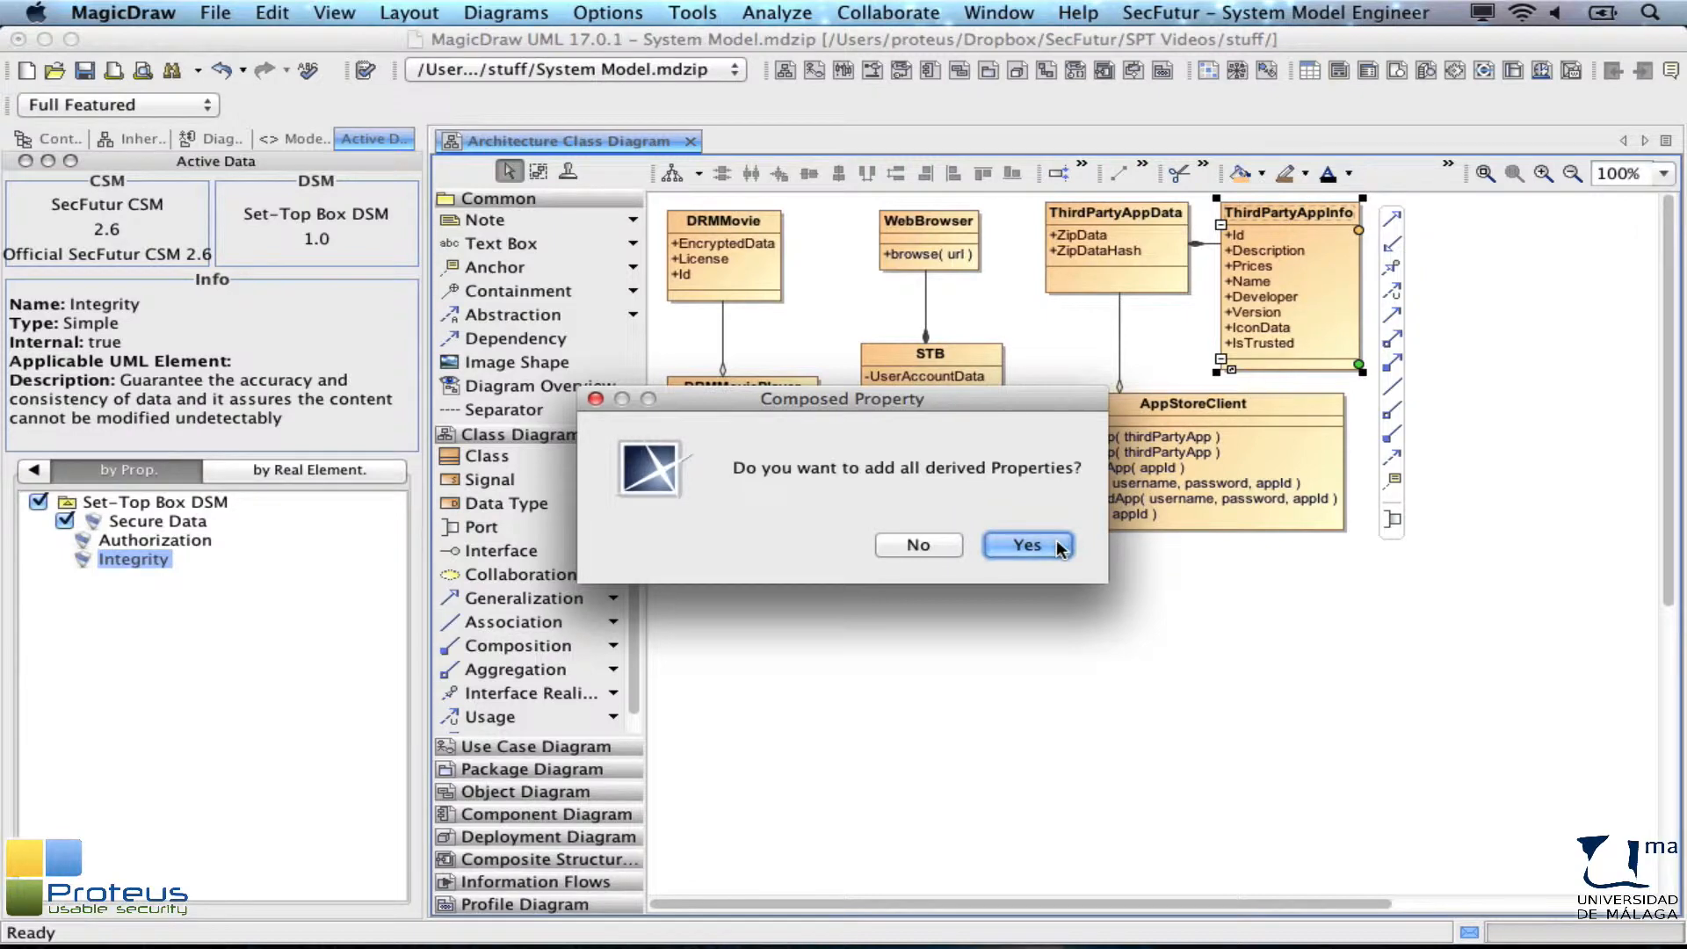
{"action": "left_click", "coordinate": [1028, 545]}
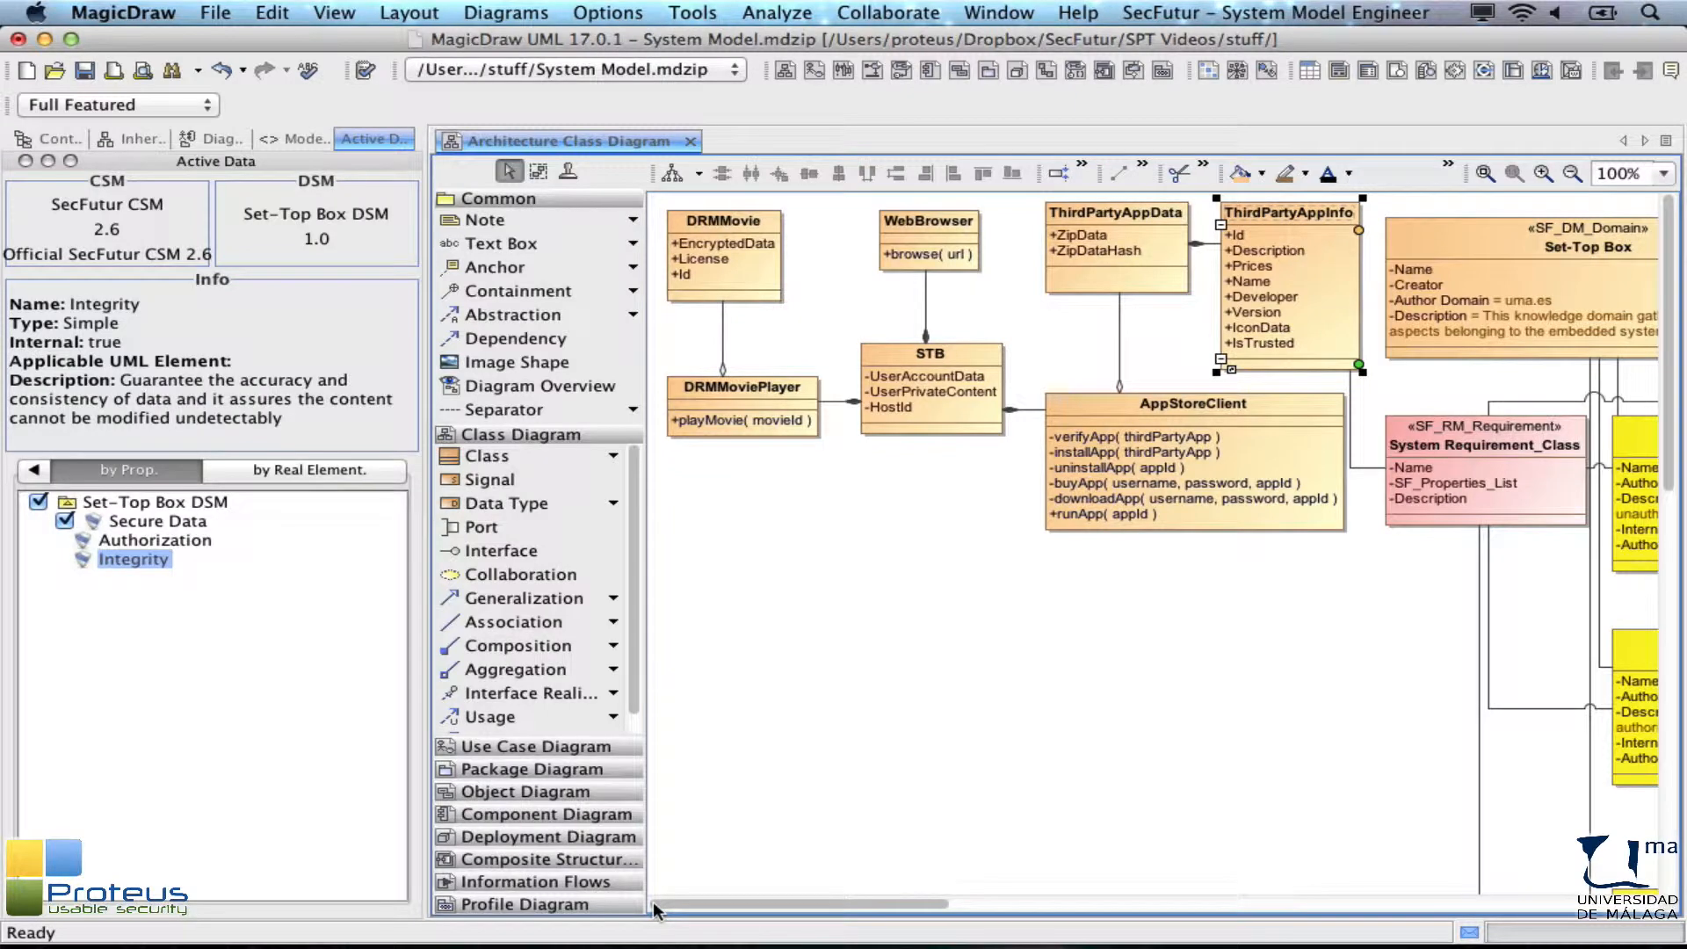
Step: Examine the security properties, threats, attacks and Secure Data Solution added to the class diagram
{"action": "left_click_drag", "start_coordinate": [652, 902], "coordinate": [1019, 918]}
{"action": "scroll", "coordinate": [1055, 805], "scroll_direction": "down", "scroll_amount": 5}
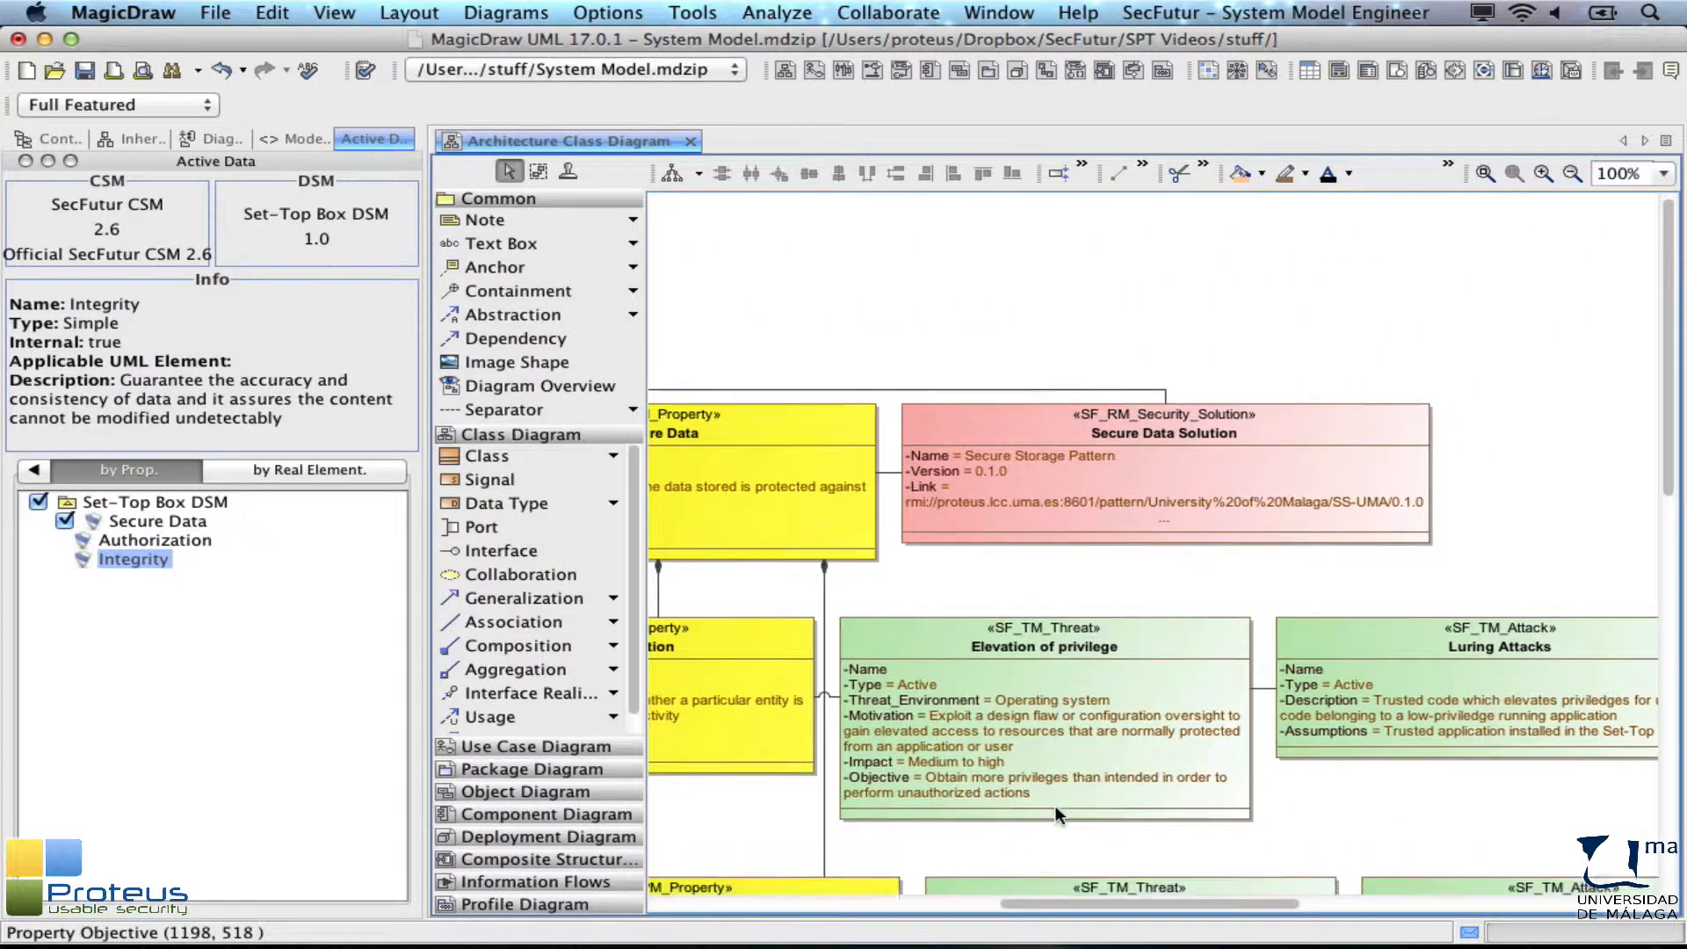
{"action": "scroll", "coordinate": [1056, 809], "scroll_direction": "down", "scroll_amount": 1}
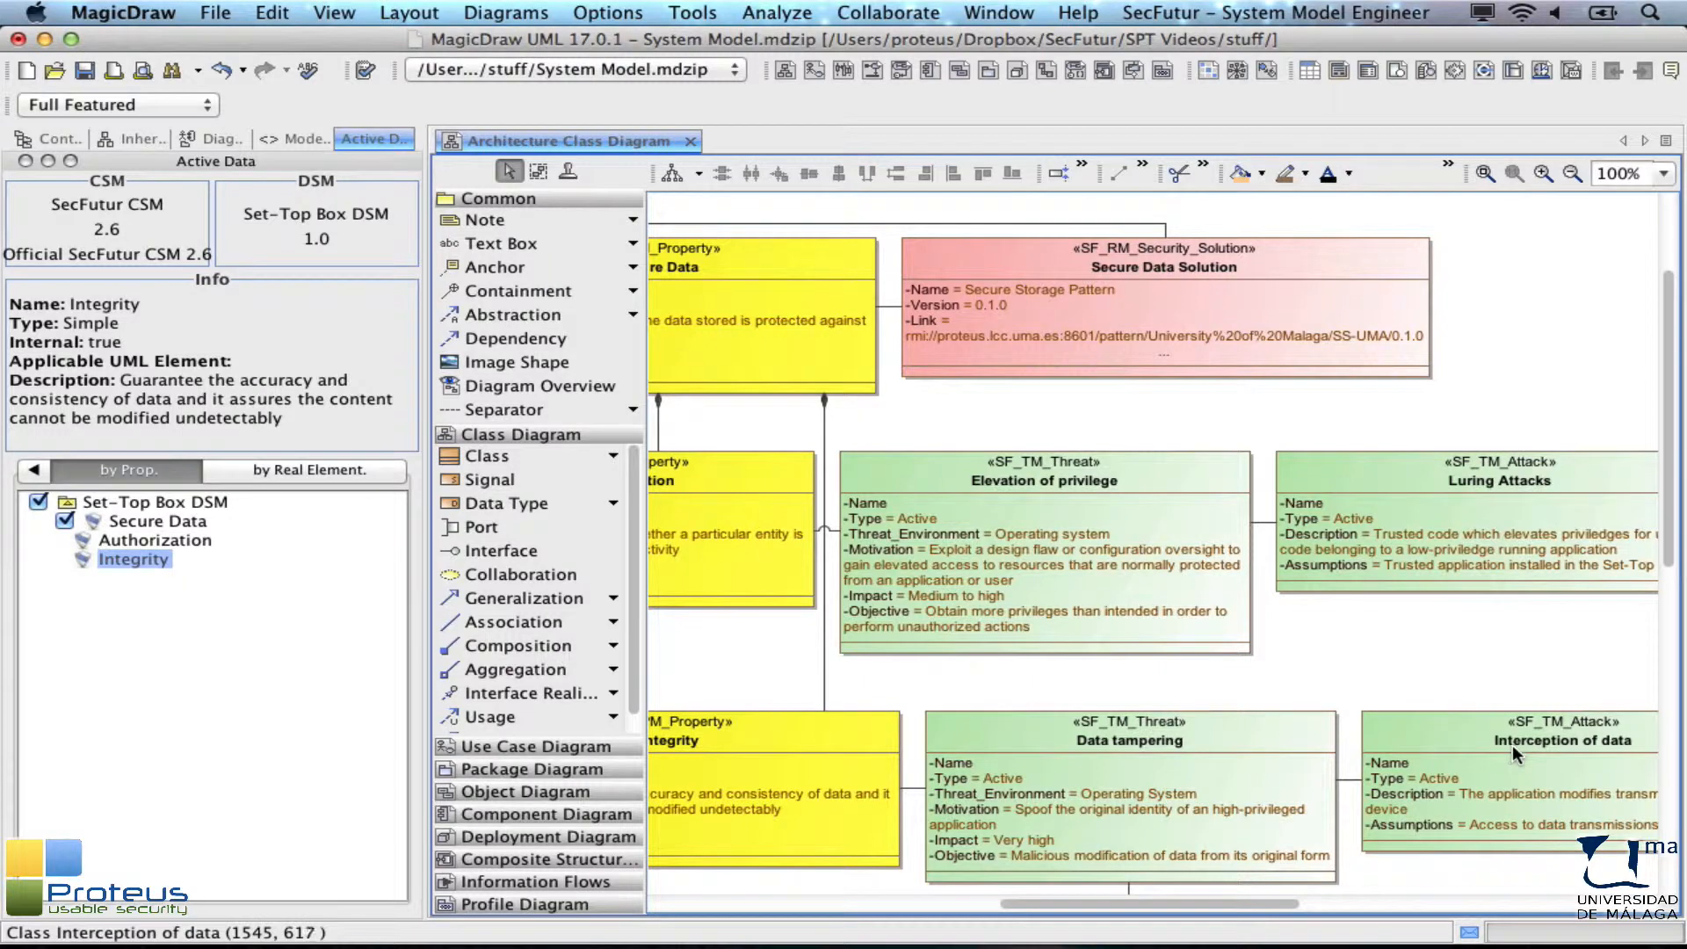
{"action": "scroll", "coordinate": [1331, 668], "scroll_direction": "down", "scroll_amount": 3}
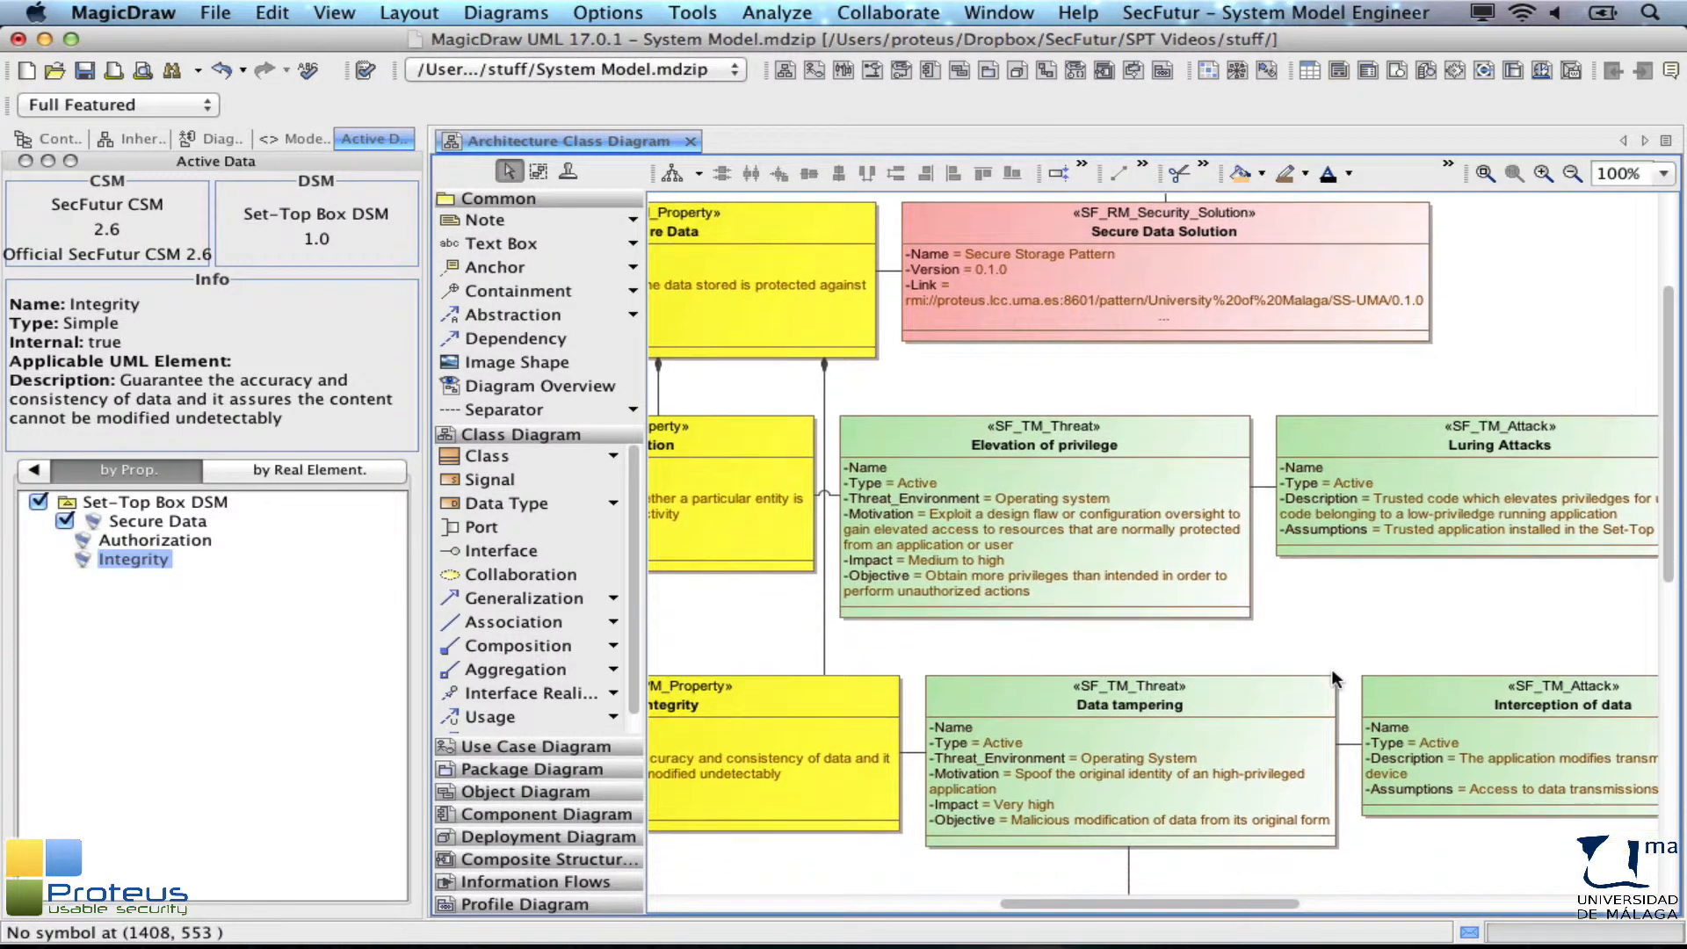
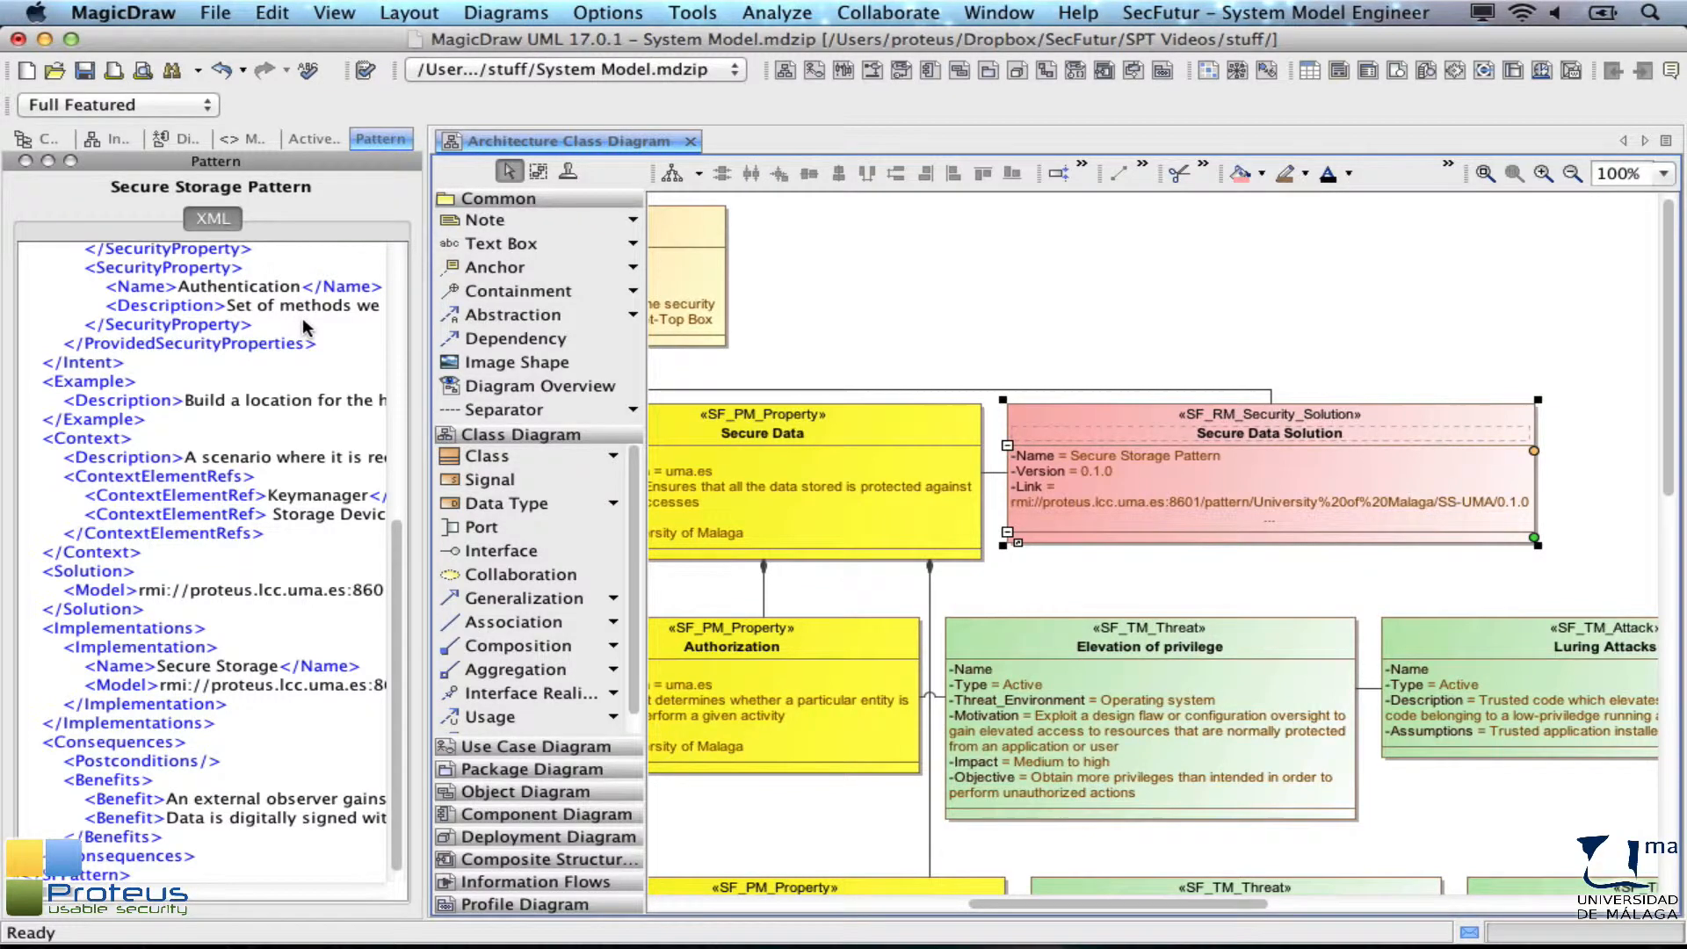
Step: Read through the XML definition of the Secure Storage Pattern from its beginning, including the long description lines
{"action": "scroll", "coordinate": [304, 328], "scroll_direction": "up", "scroll_amount": 9}
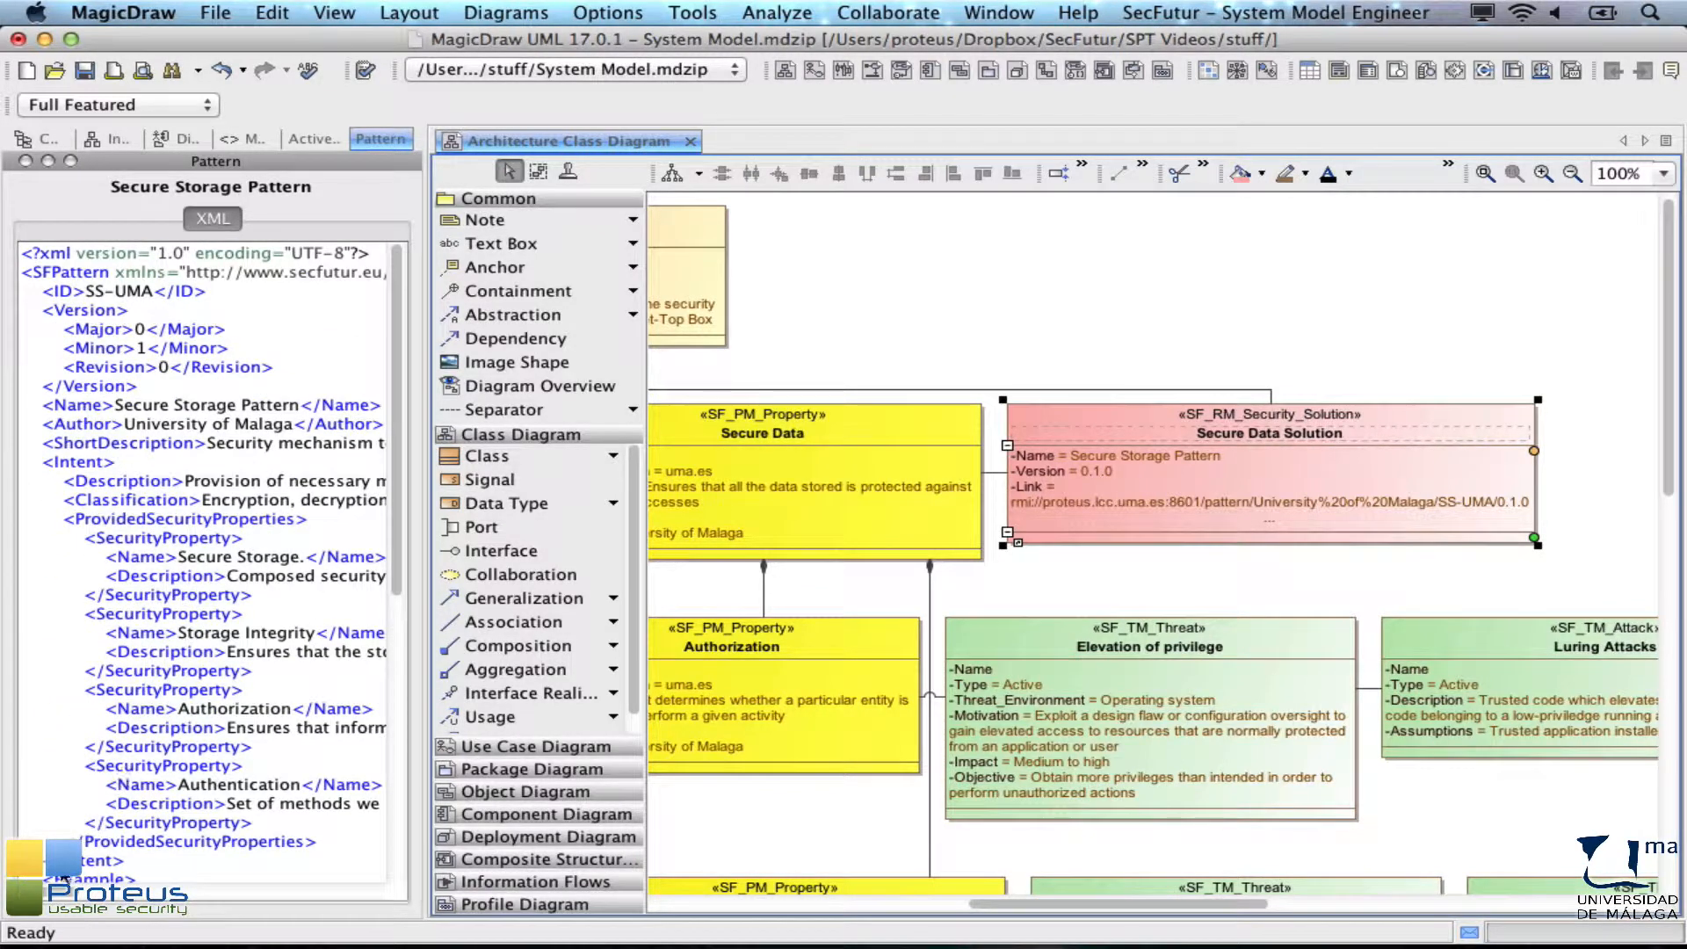
{"action": "scroll", "coordinate": [48, 901], "scroll_direction": "right", "scroll_amount": 10}
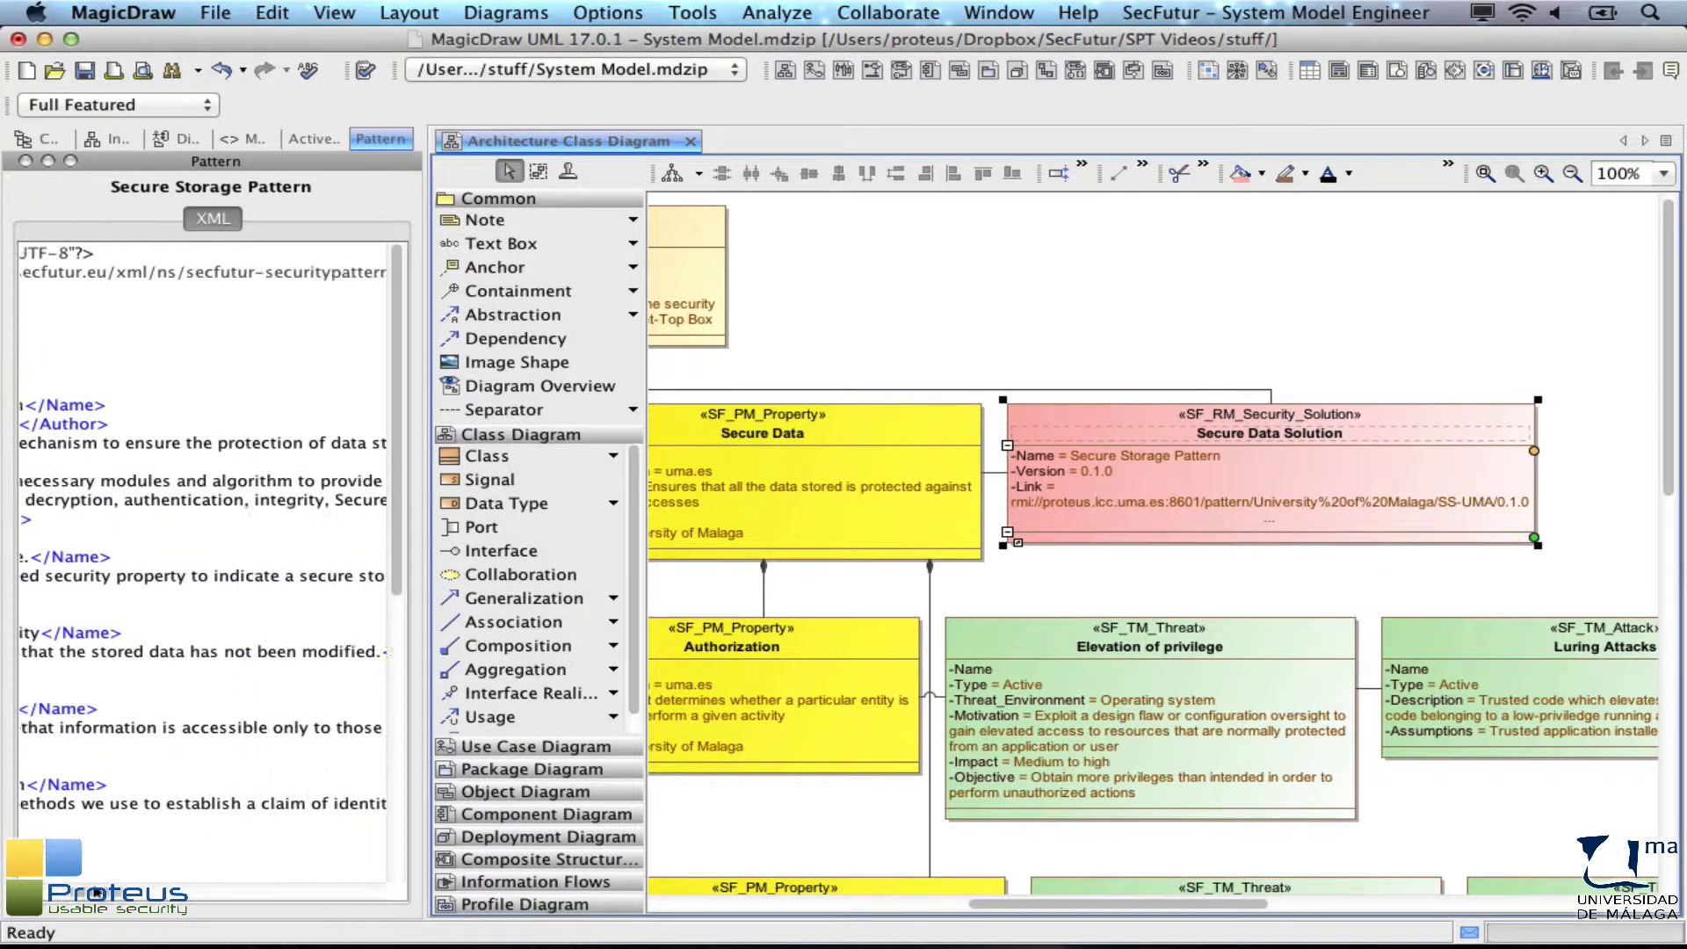
{"action": "scroll", "coordinate": [152, 884], "scroll_direction": "left", "scroll_amount": 10}
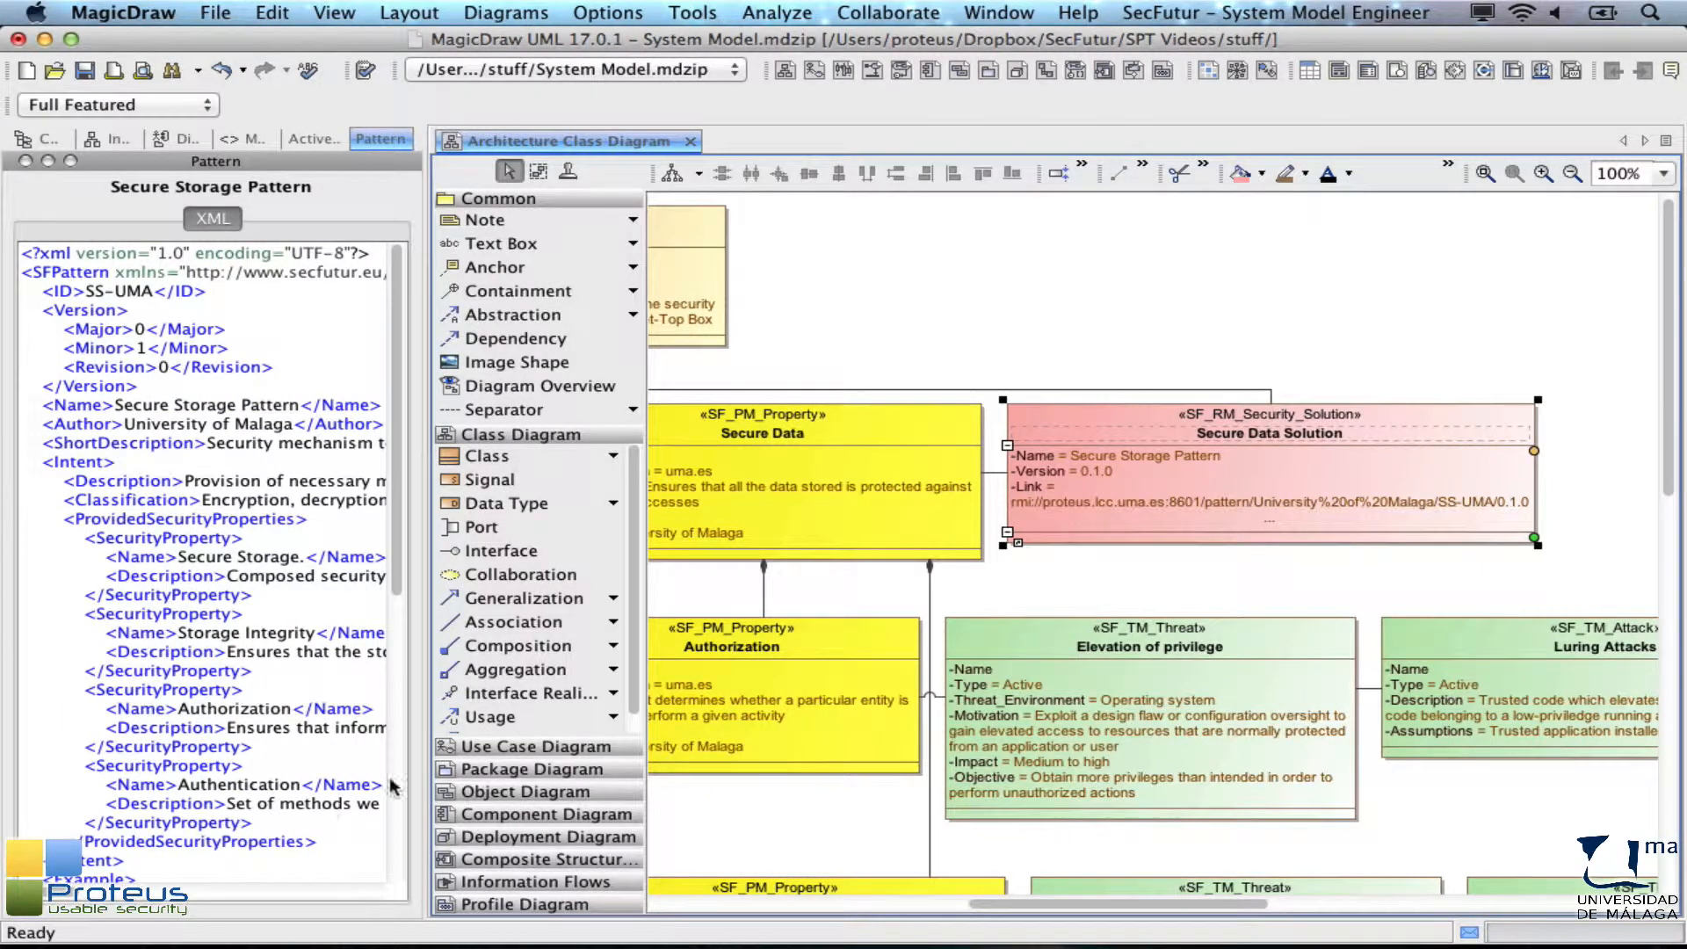
Step: Add the Secure Storage solution from the Secure Data Solution element, choosing to connect it manually with the system model
{"action": "mouse_move", "coordinate": [1110, 425]}
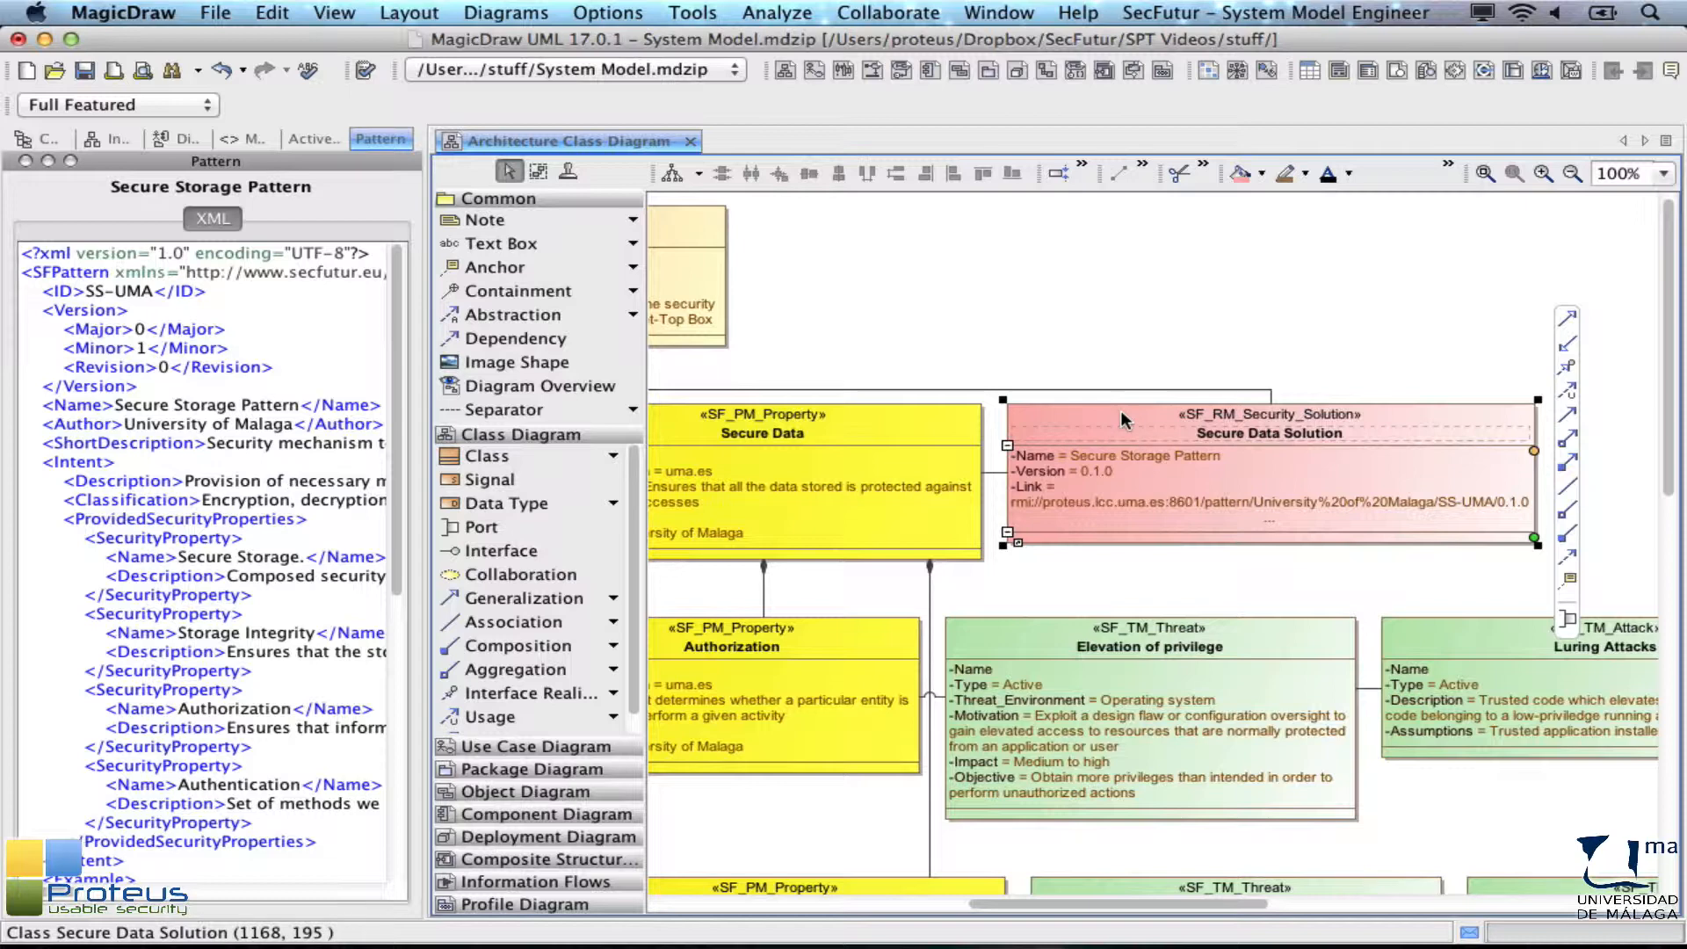
{"action": "right_click", "coordinate": [1120, 410]}
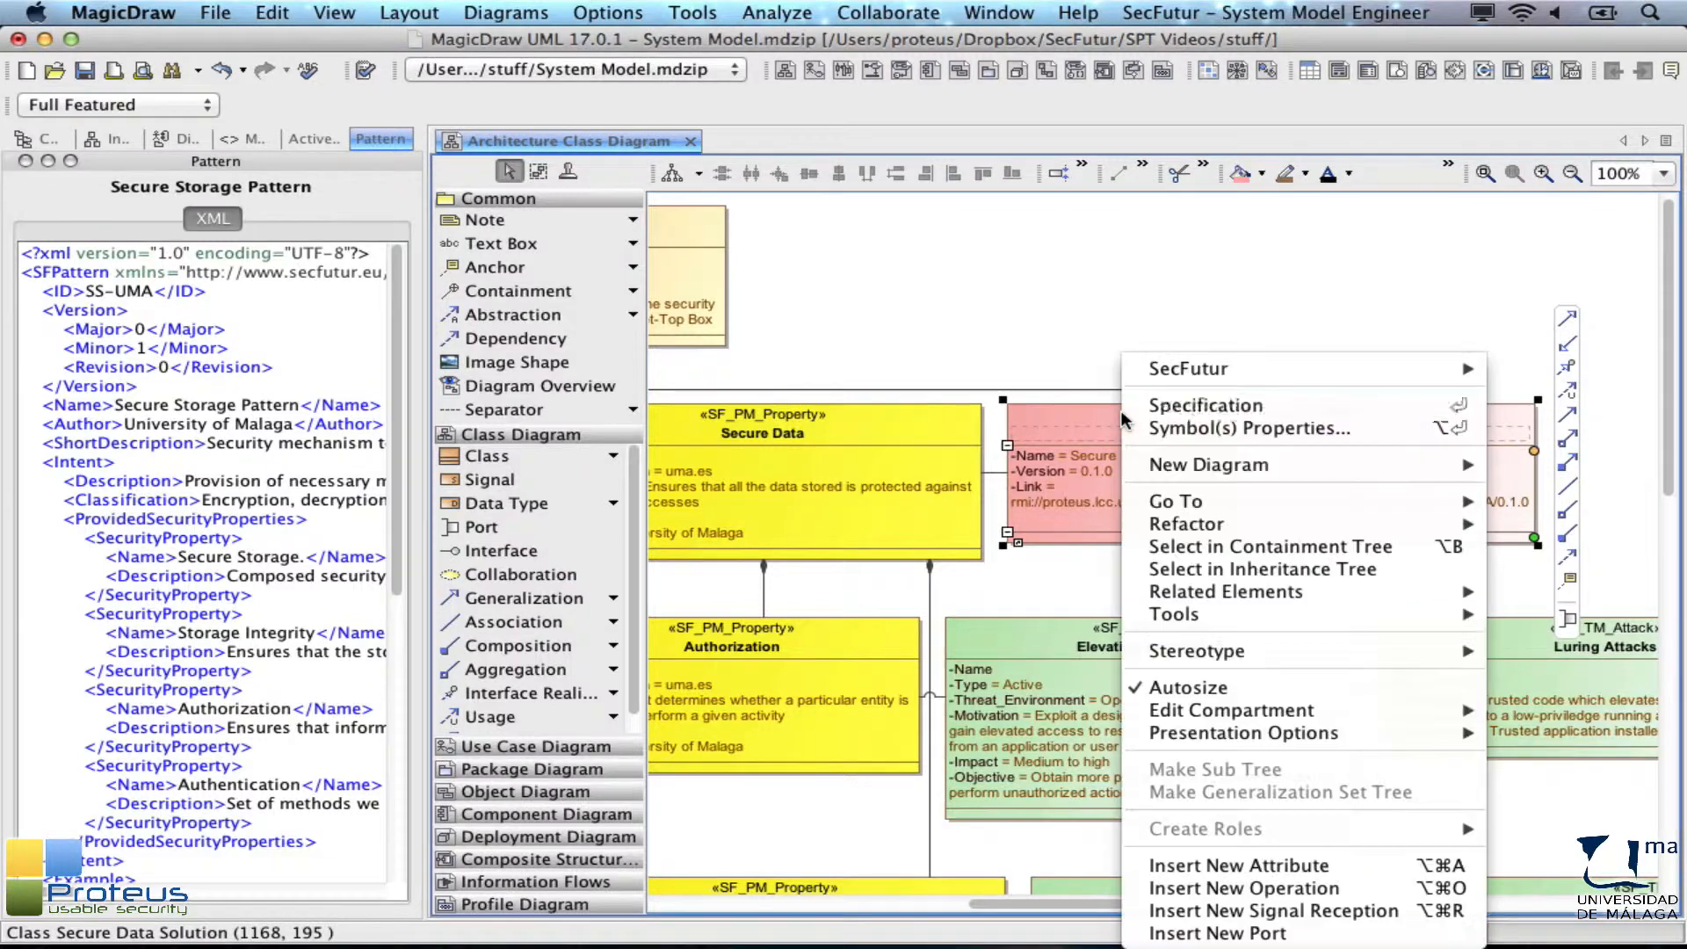
{"action": "mouse_move", "coordinate": [1263, 367]}
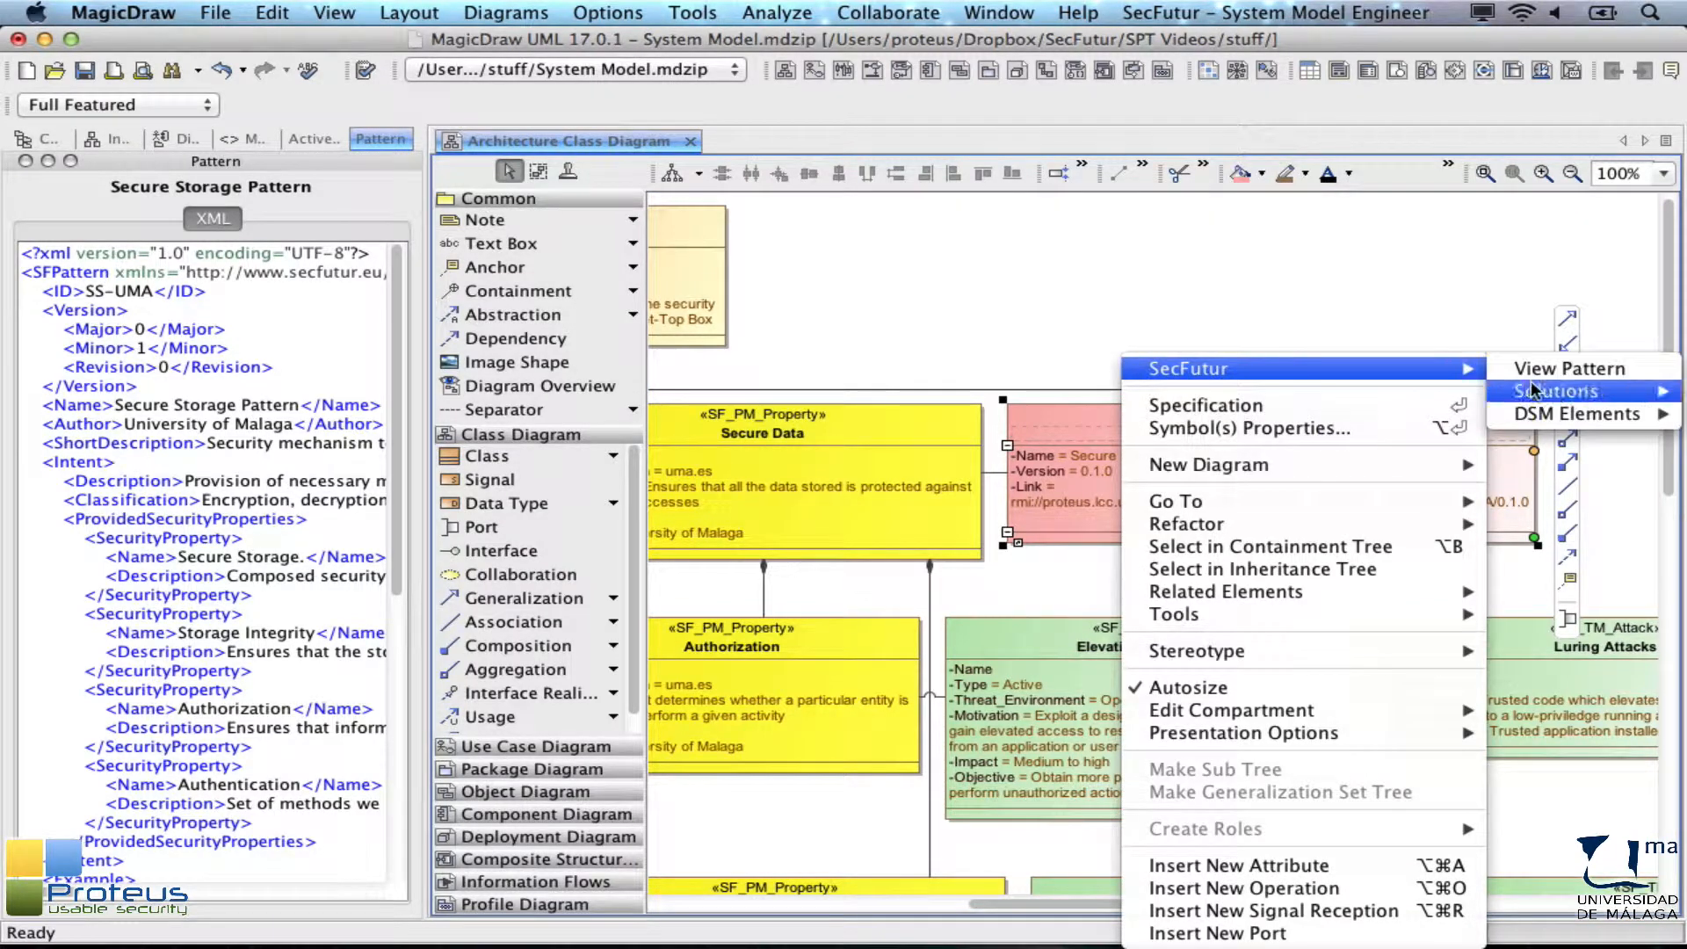
{"action": "mouse_move", "coordinate": [1542, 389]}
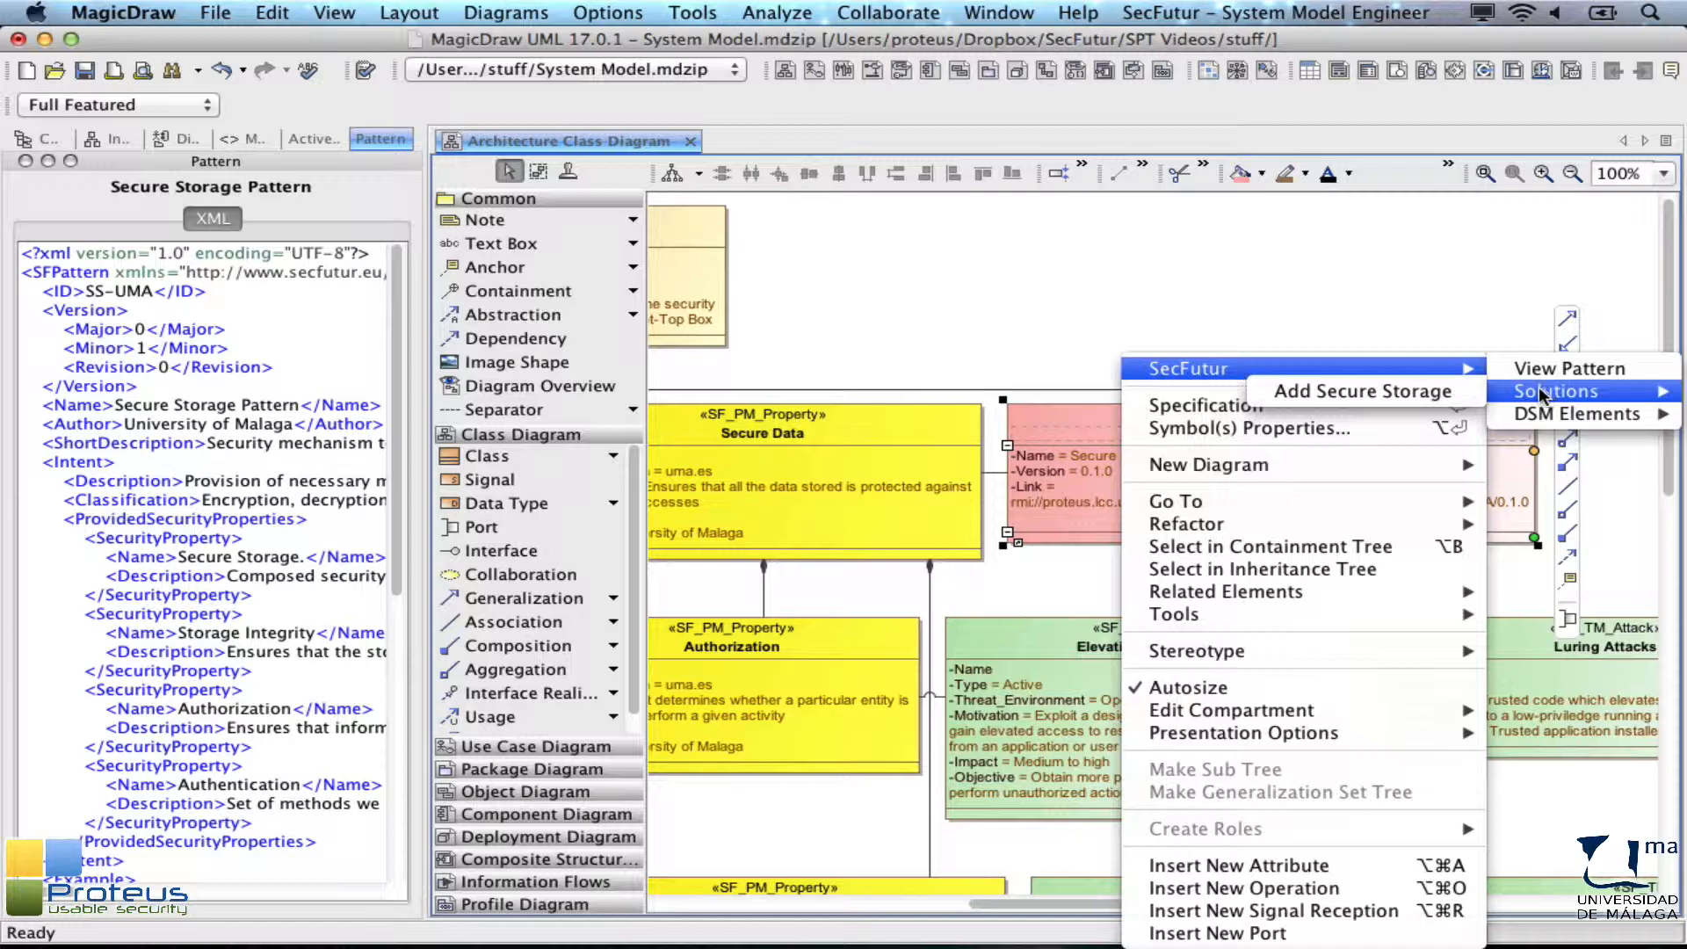
{"action": "left_click", "coordinate": [1451, 392]}
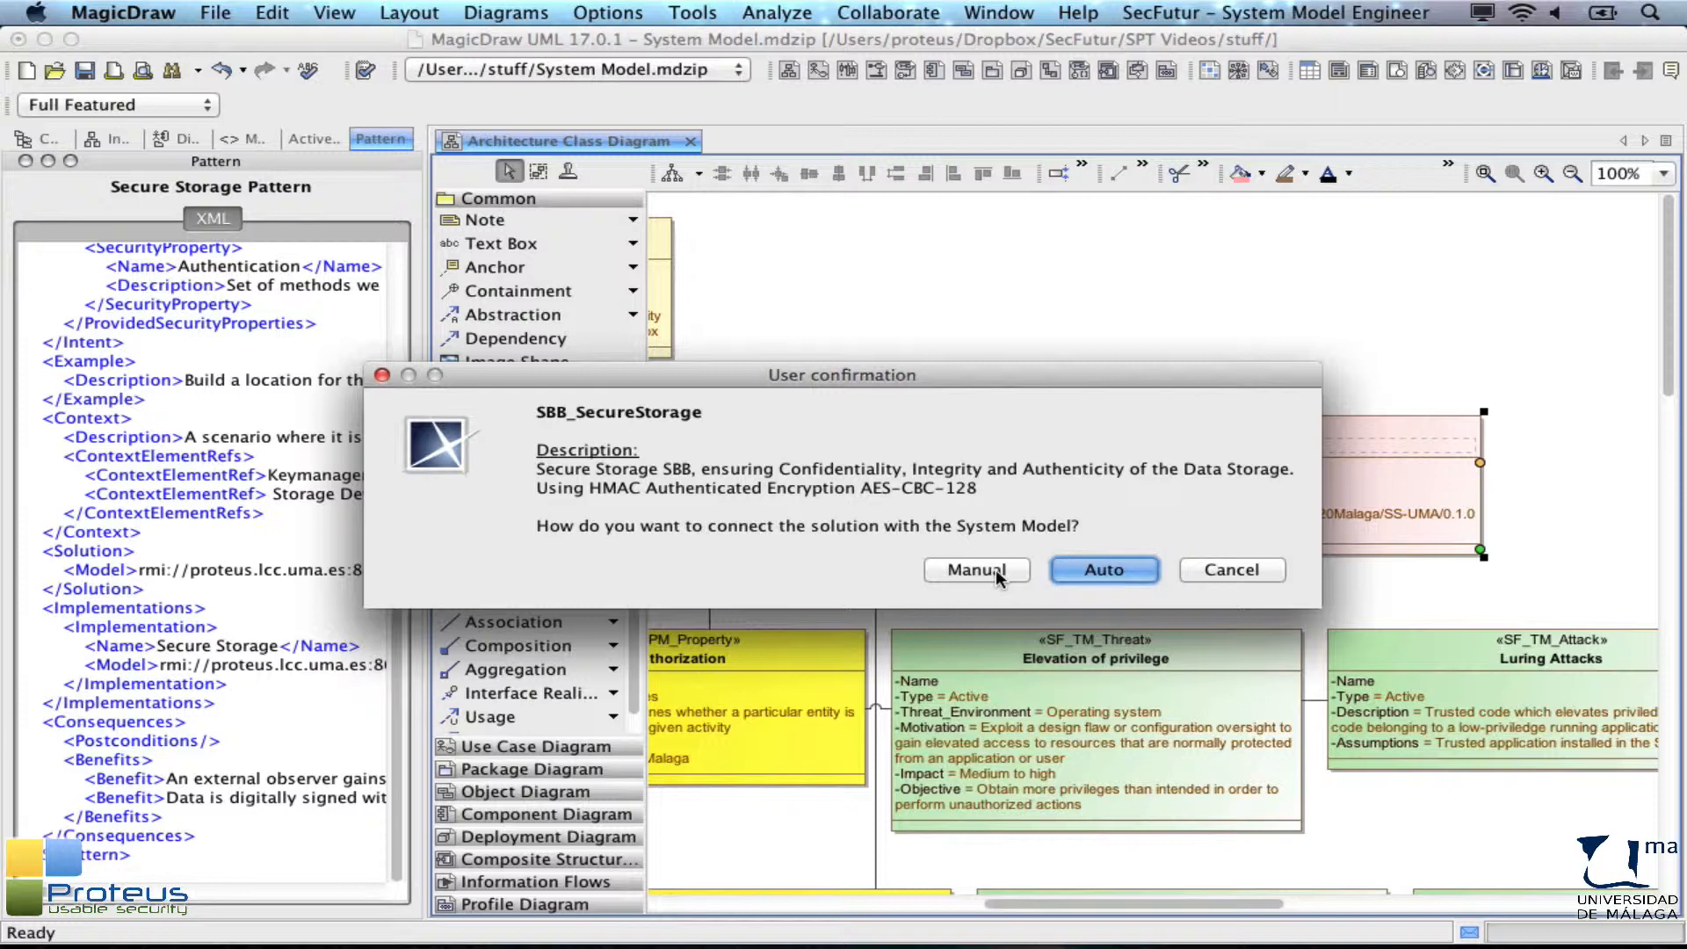
{"action": "left_click", "coordinate": [995, 570]}
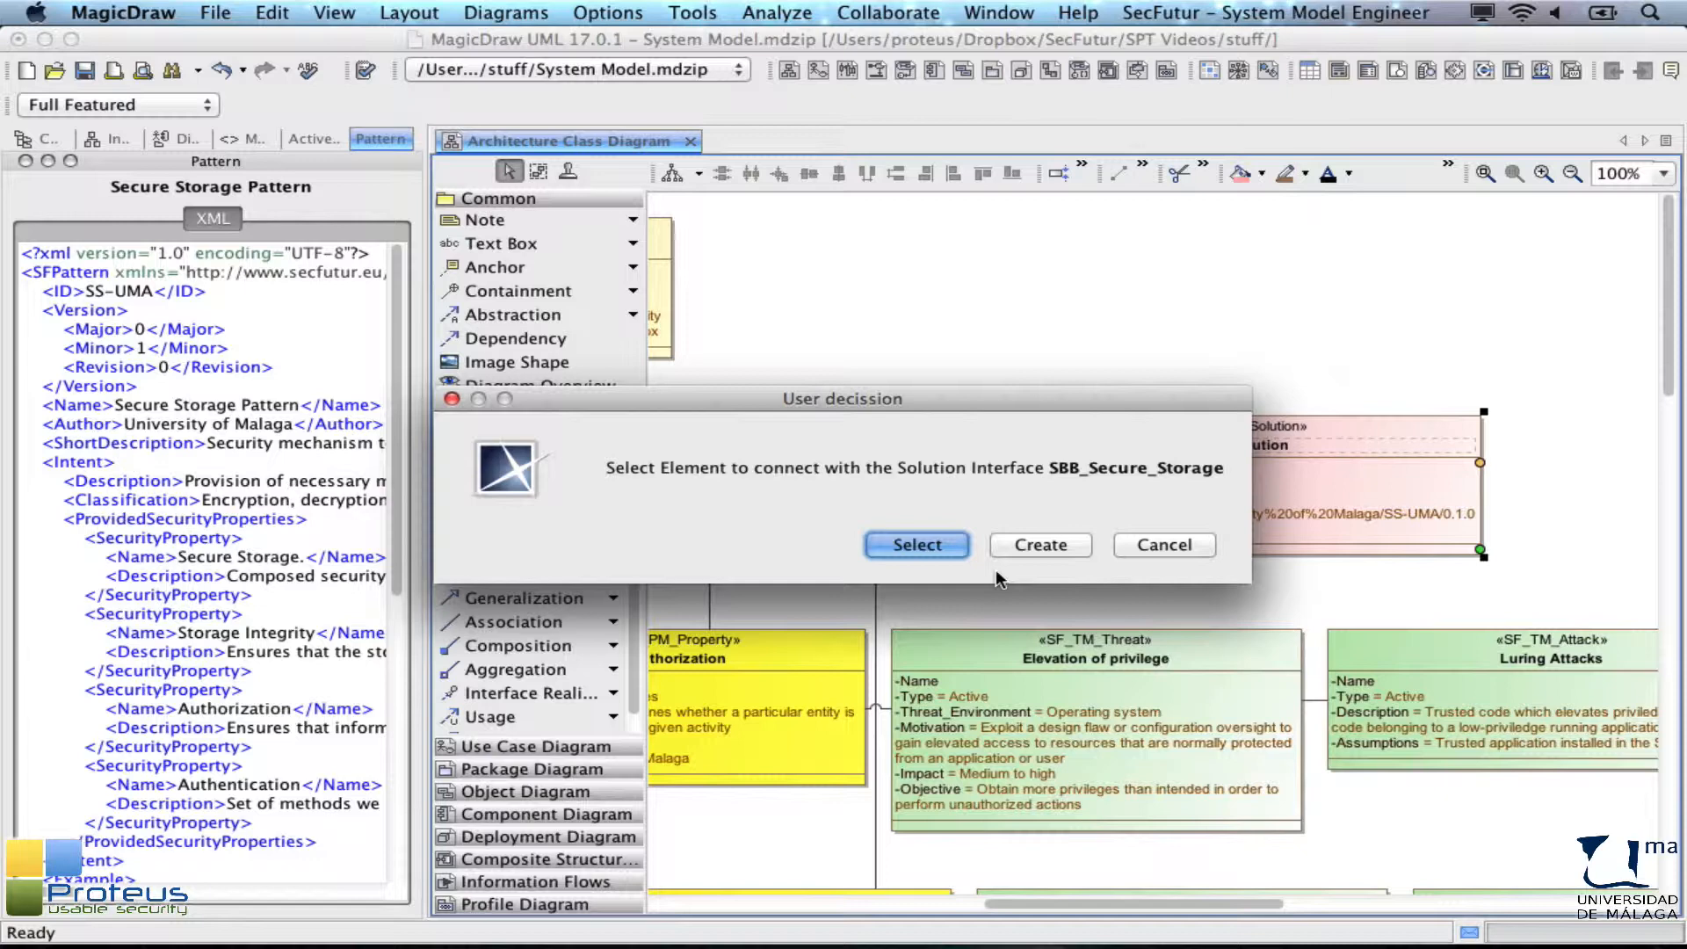
Step: Connect the solution interface SBB_Secure_Storage with the existing AppStoreClient class
{"action": "left_click", "coordinate": [932, 552]}
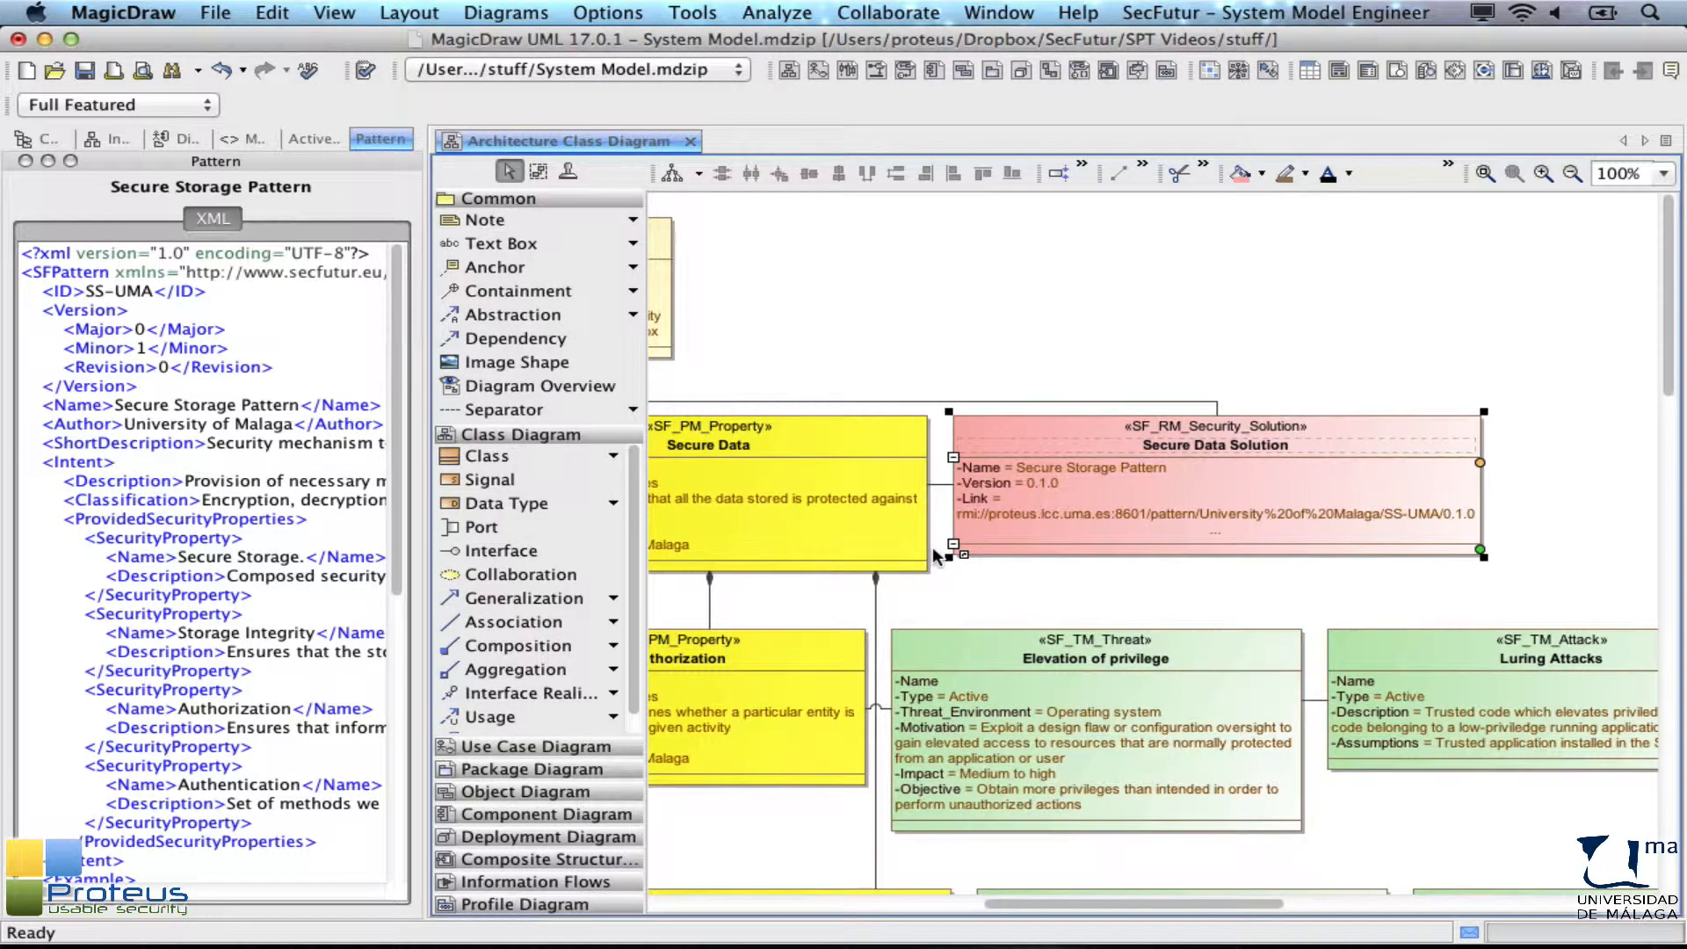
{"action": "scroll", "coordinate": [934, 556], "scroll_direction": "left", "scroll_amount": 10}
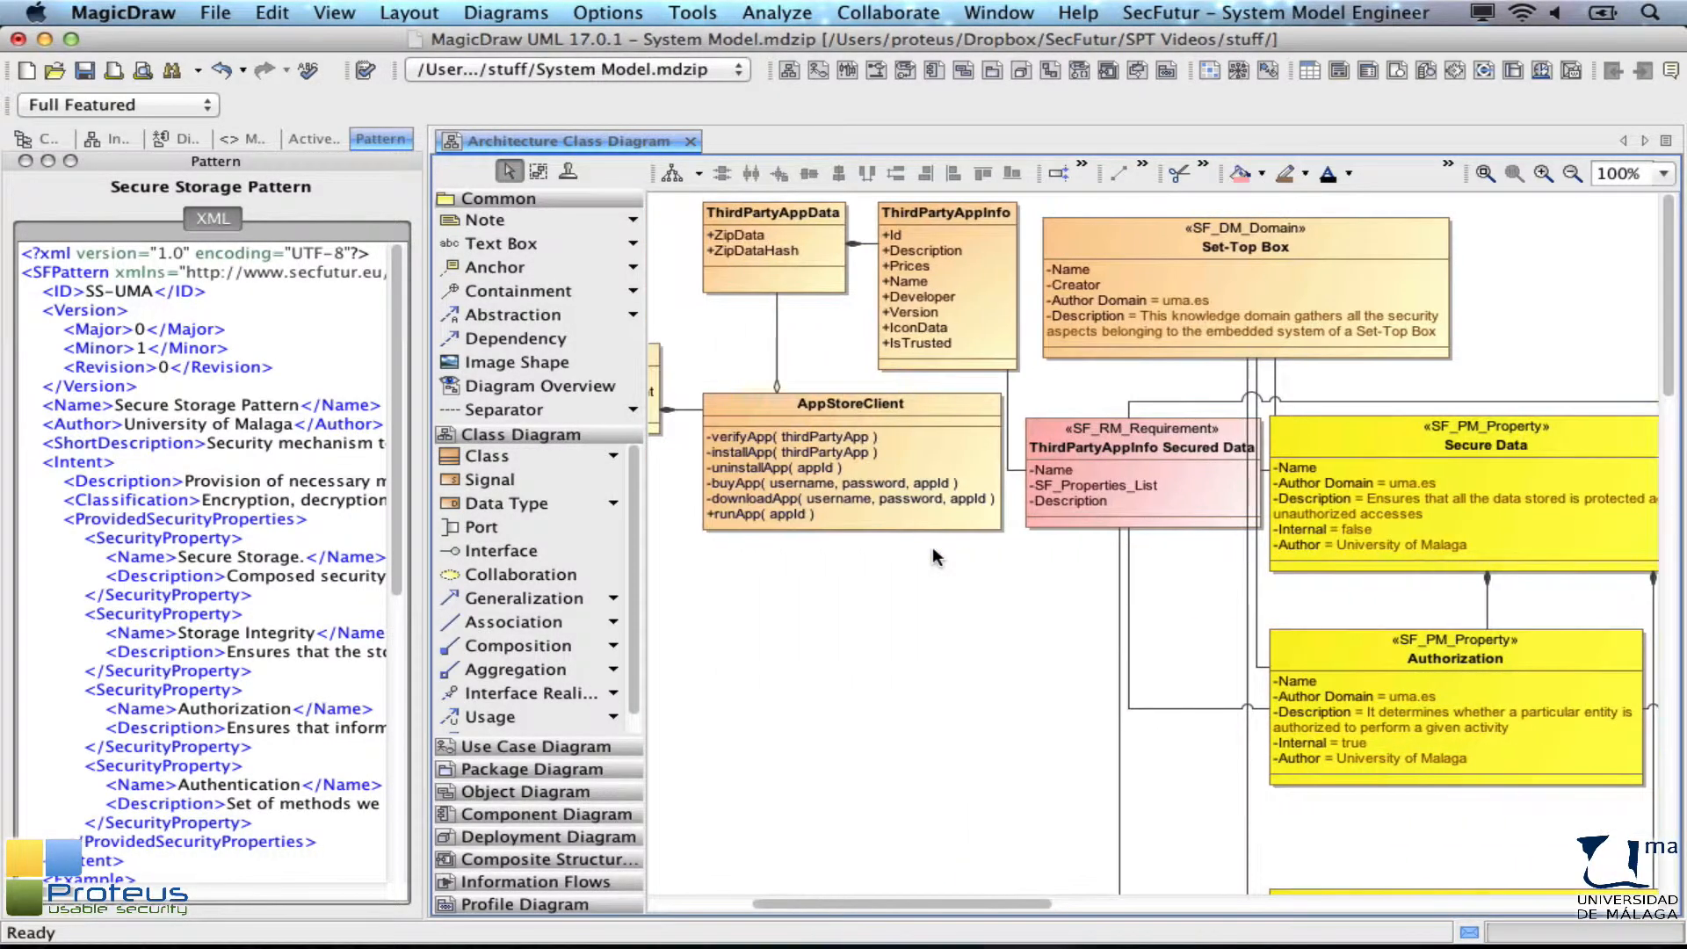
{"action": "scroll", "coordinate": [934, 551], "scroll_direction": "left", "scroll_amount": 6}
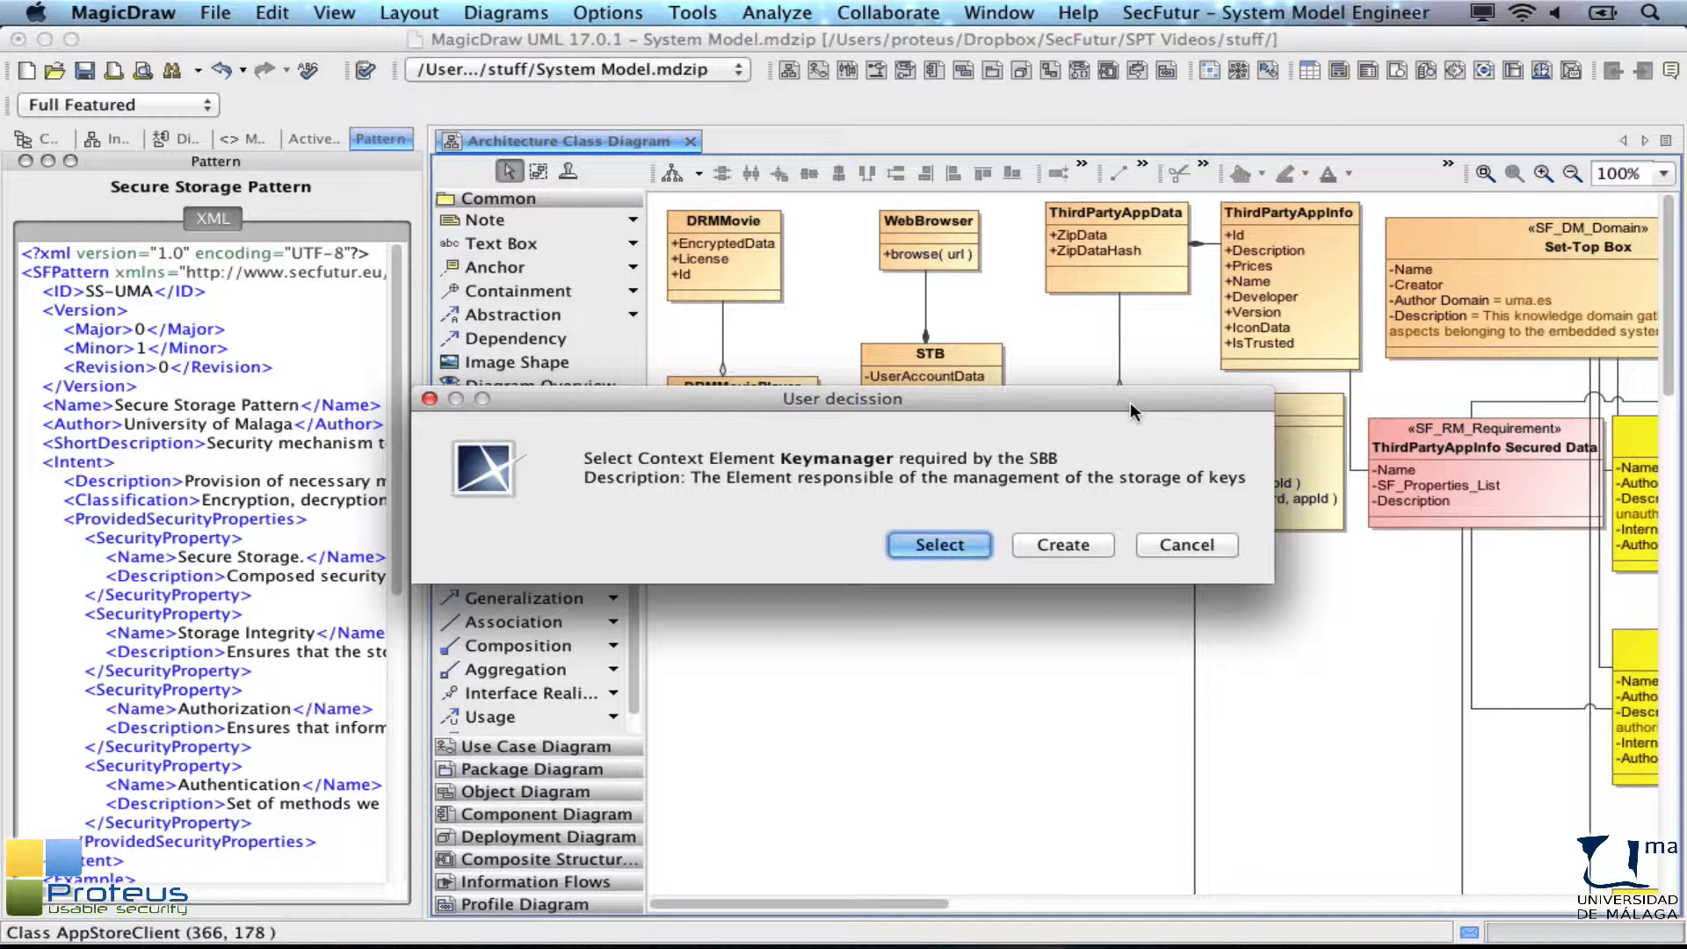
Step: Create a new Keymanager context element and assign the existing ThirdPartyAppData class as the Storage_Device, completing the deployment
{"action": "left_click", "coordinate": [1100, 545]}
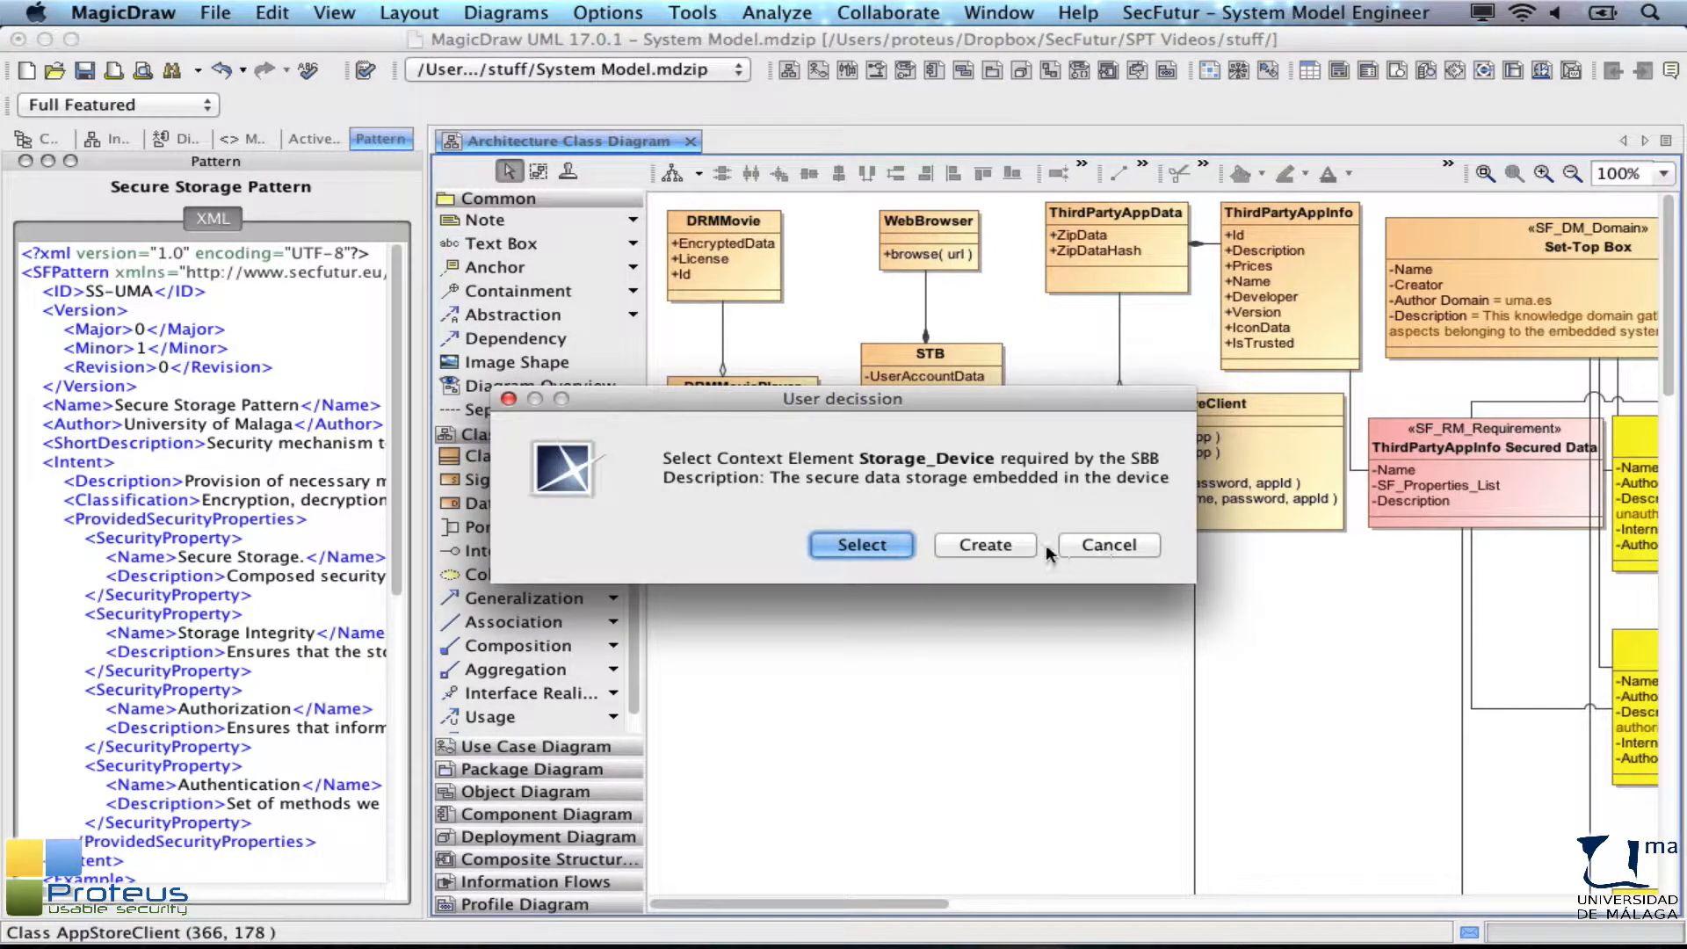
{"action": "left_click", "coordinate": [877, 547]}
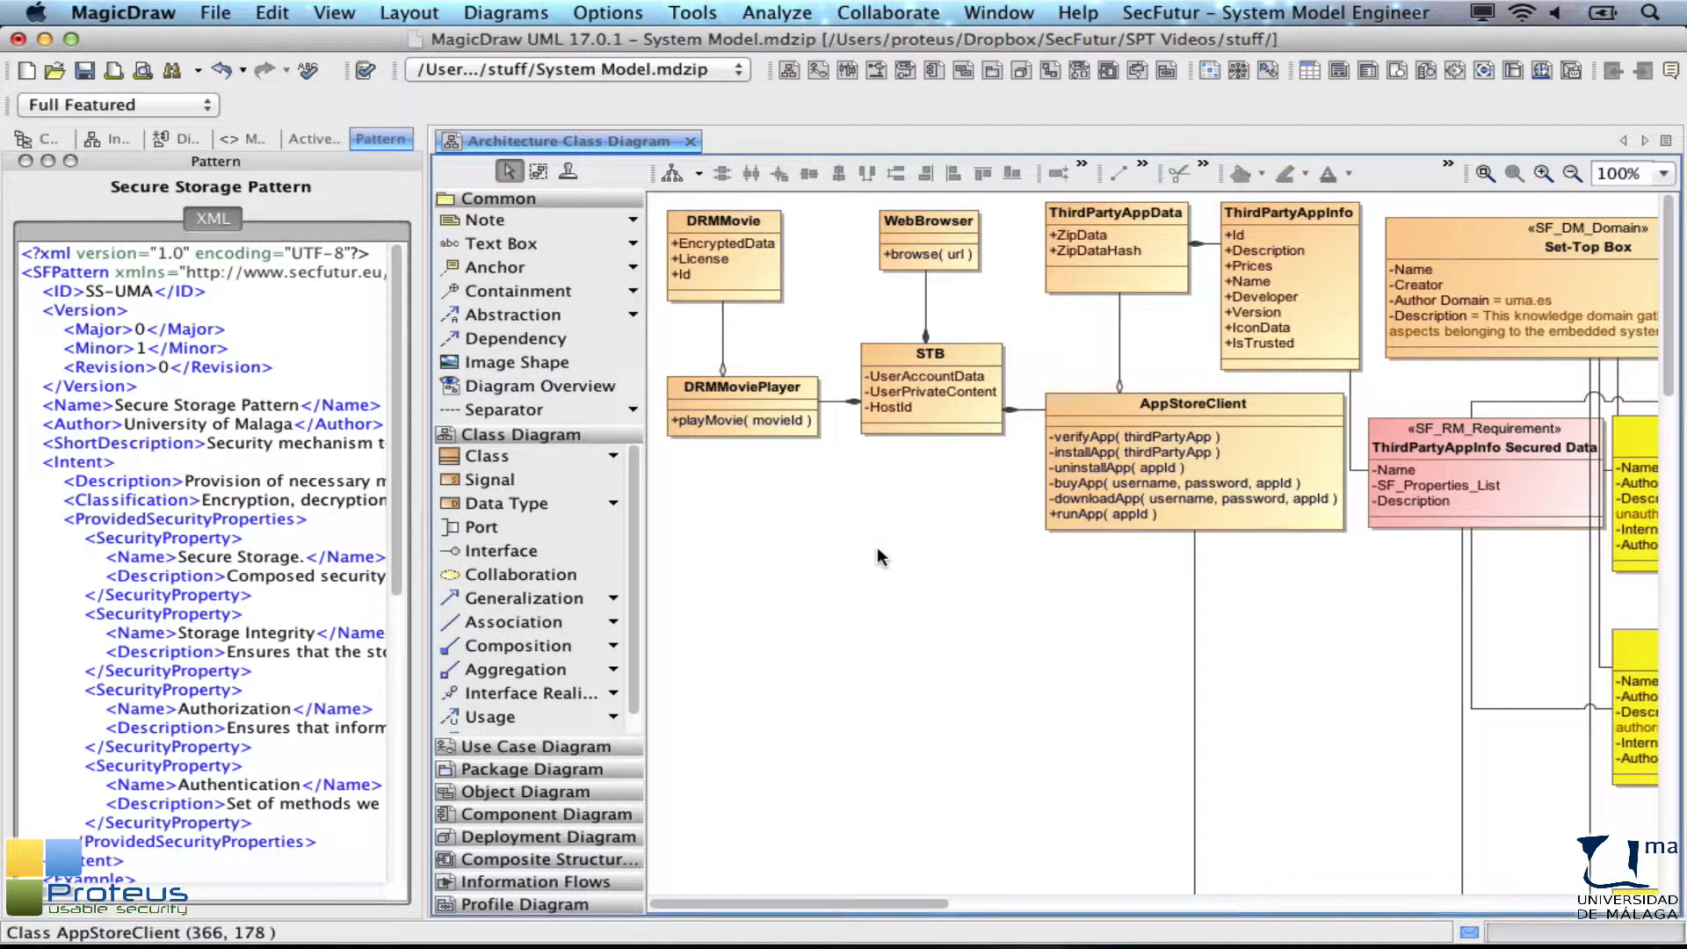
{"action": "left_click", "coordinate": [1077, 204]}
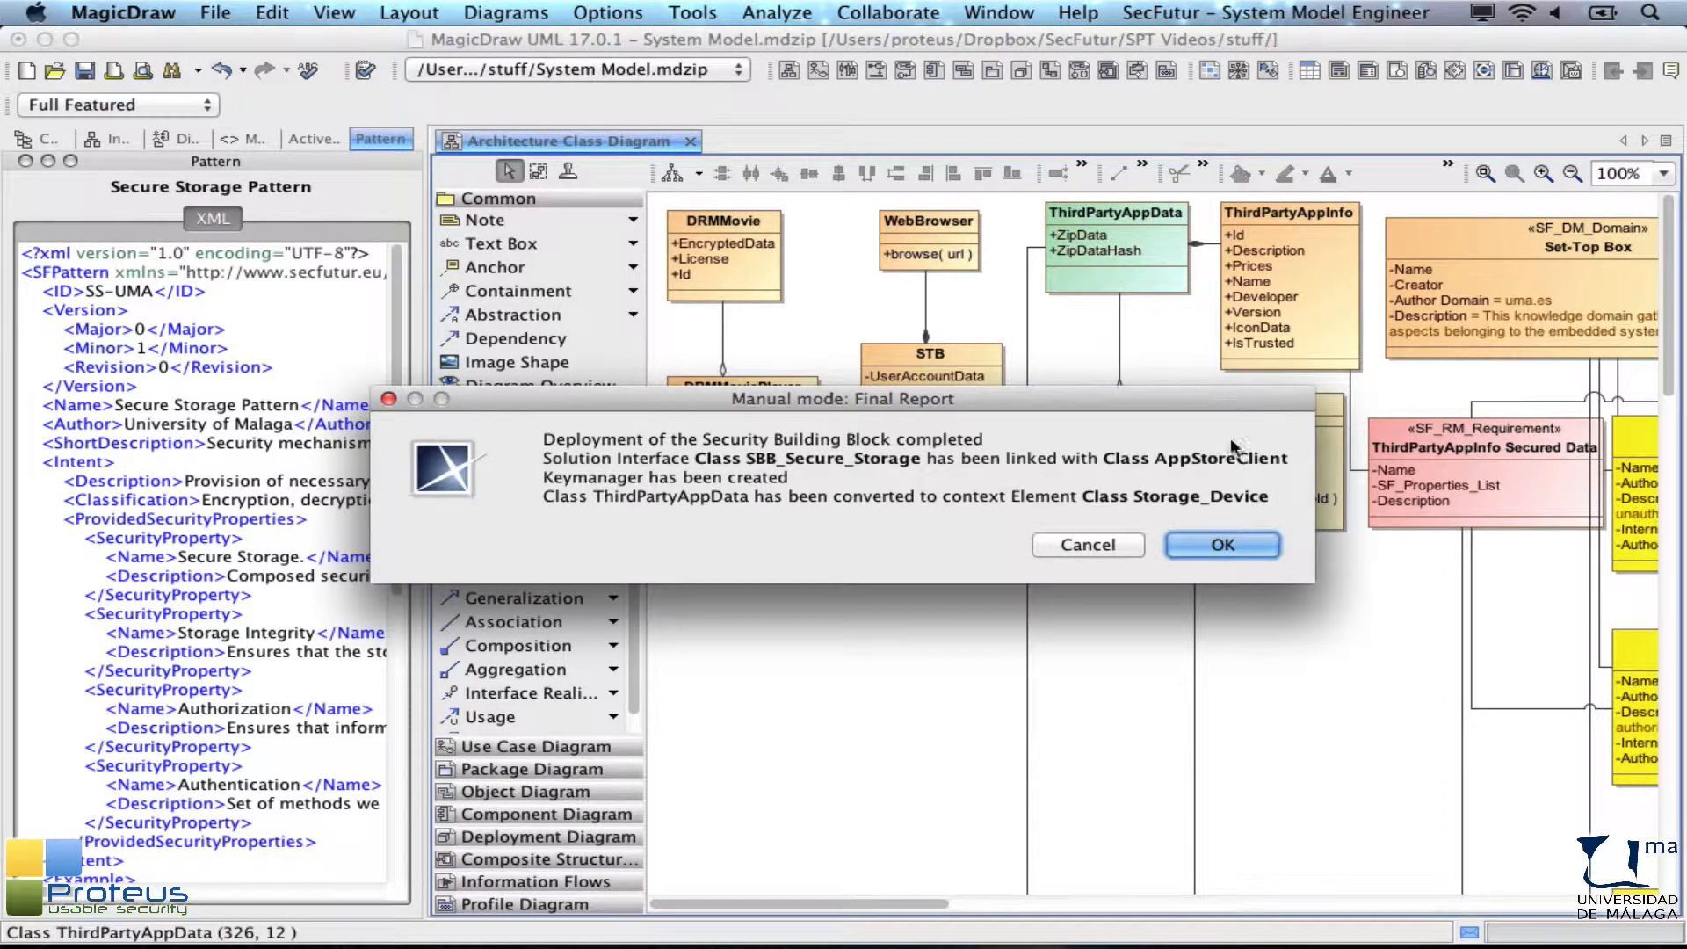
{"action": "left_click", "coordinate": [1262, 546]}
Step: Examine the deployed Secure Storage classes and their links to the system model in the class diagram
{"action": "scroll", "coordinate": [1259, 541], "scroll_direction": "down", "scroll_amount": 10}
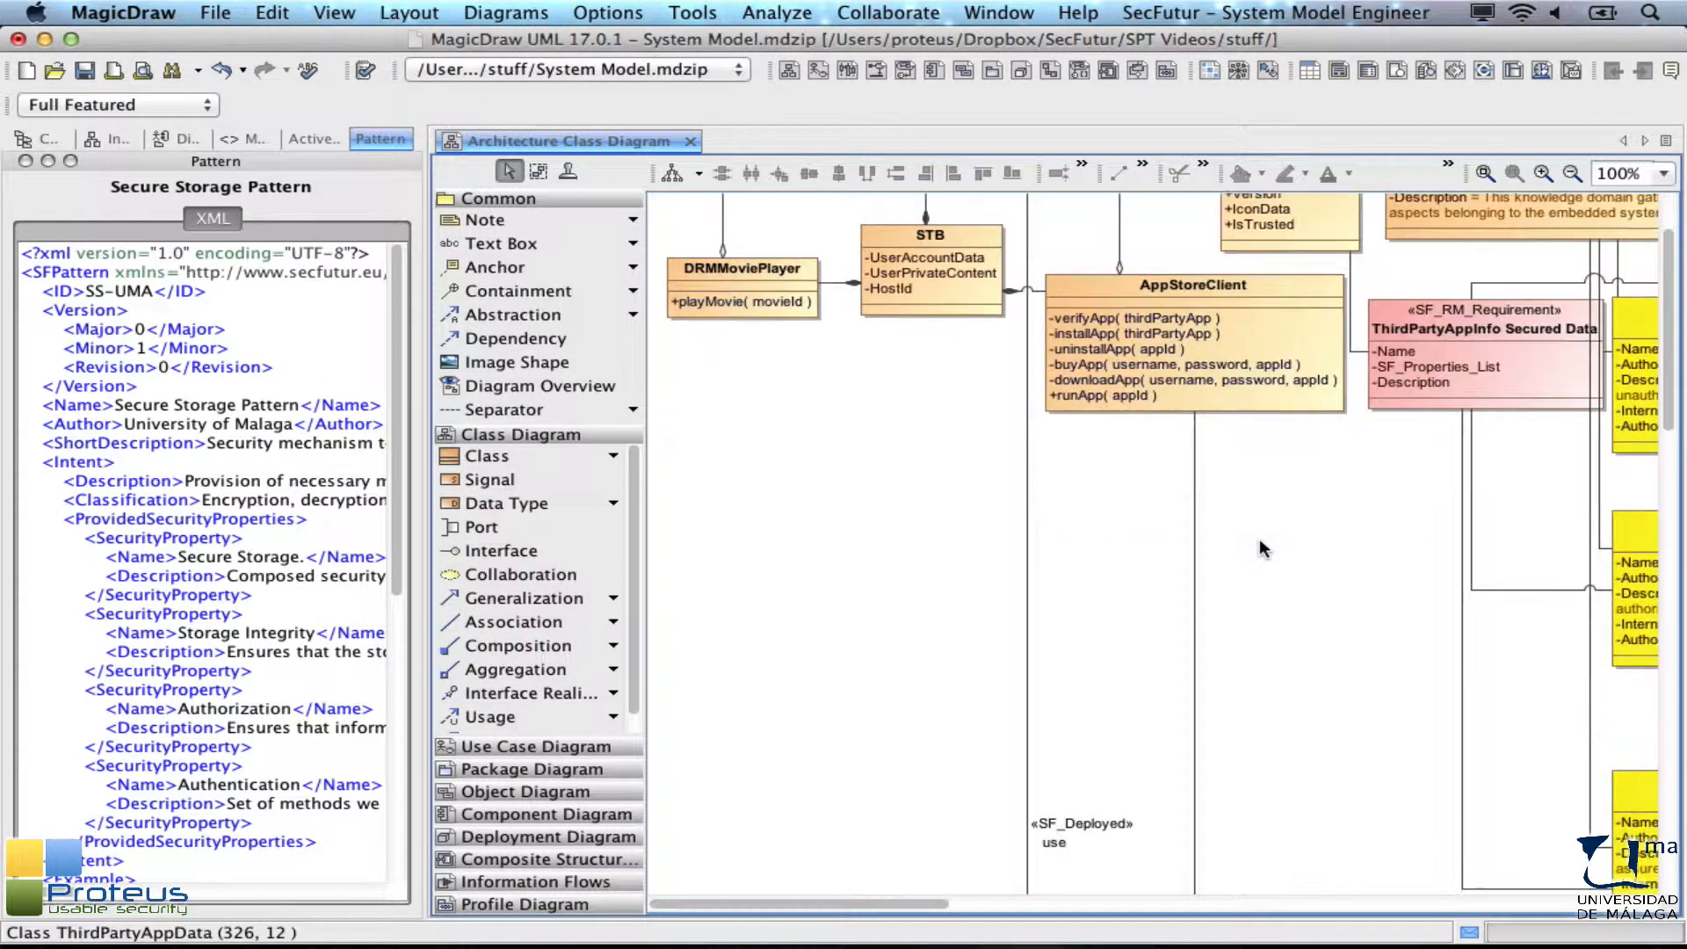
{"action": "scroll", "coordinate": [1259, 540], "scroll_direction": "down", "scroll_amount": 8}
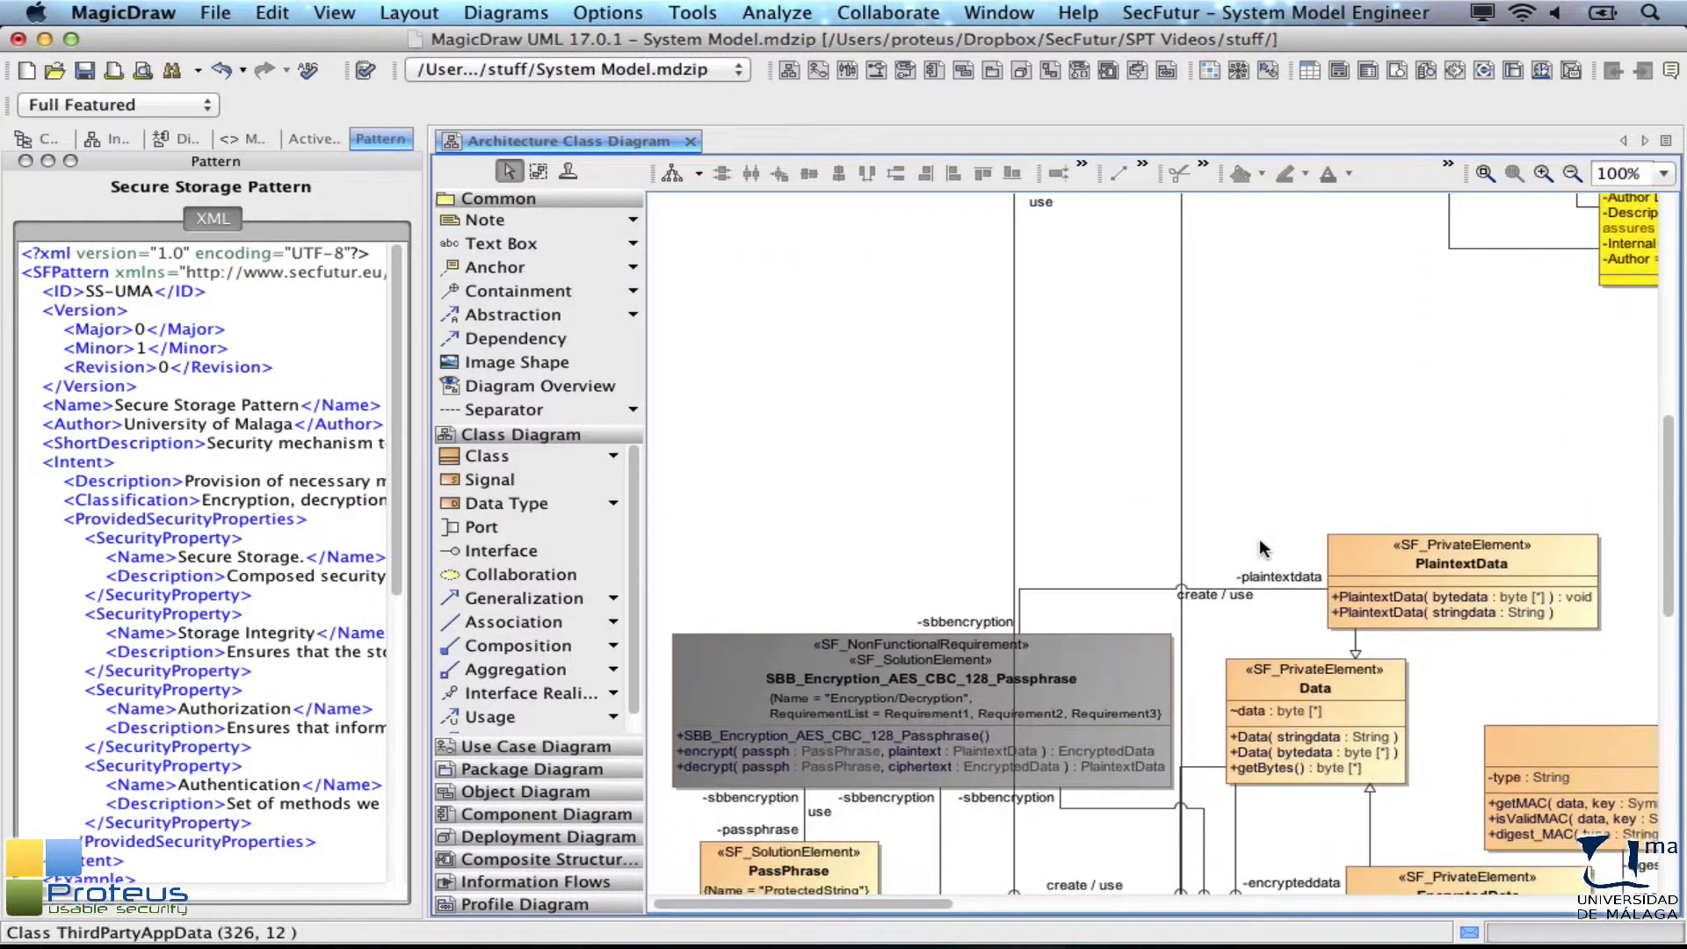
{"action": "scroll", "coordinate": [1259, 538], "scroll_direction": "down", "scroll_amount": 1}
{"action": "scroll", "coordinate": [1259, 538], "scroll_direction": "right", "scroll_amount": 5}
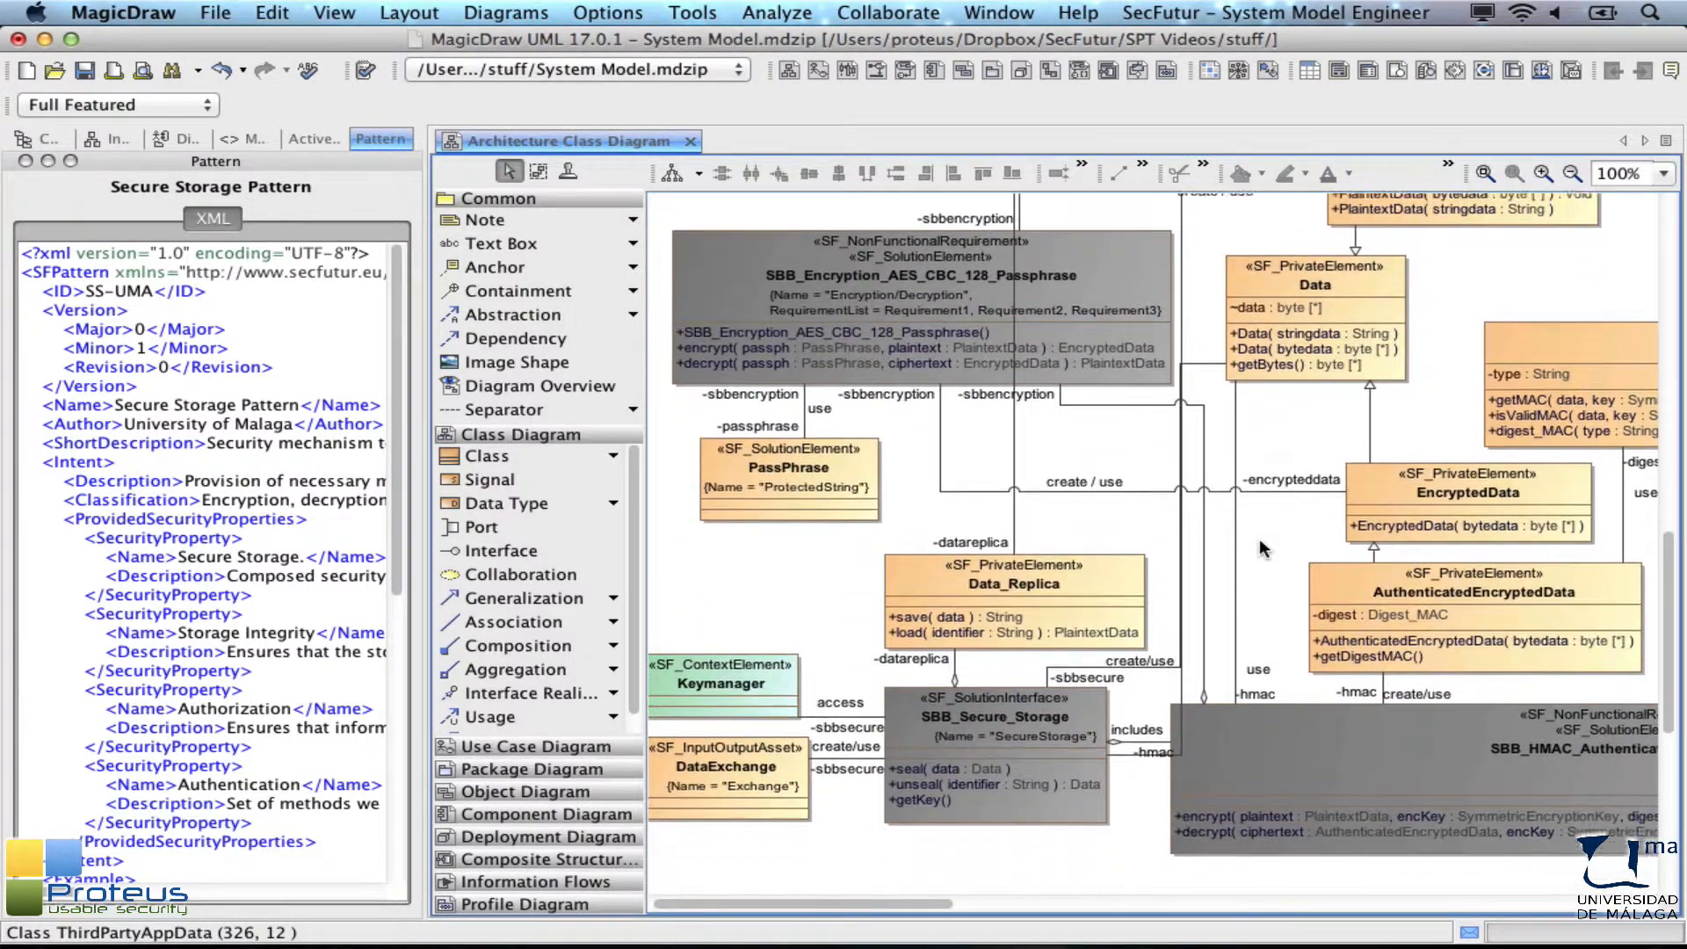
{"action": "scroll", "coordinate": [1258, 538], "scroll_direction": "right", "scroll_amount": 7}
{"action": "scroll", "coordinate": [1259, 538], "scroll_direction": "up", "scroll_amount": 1}
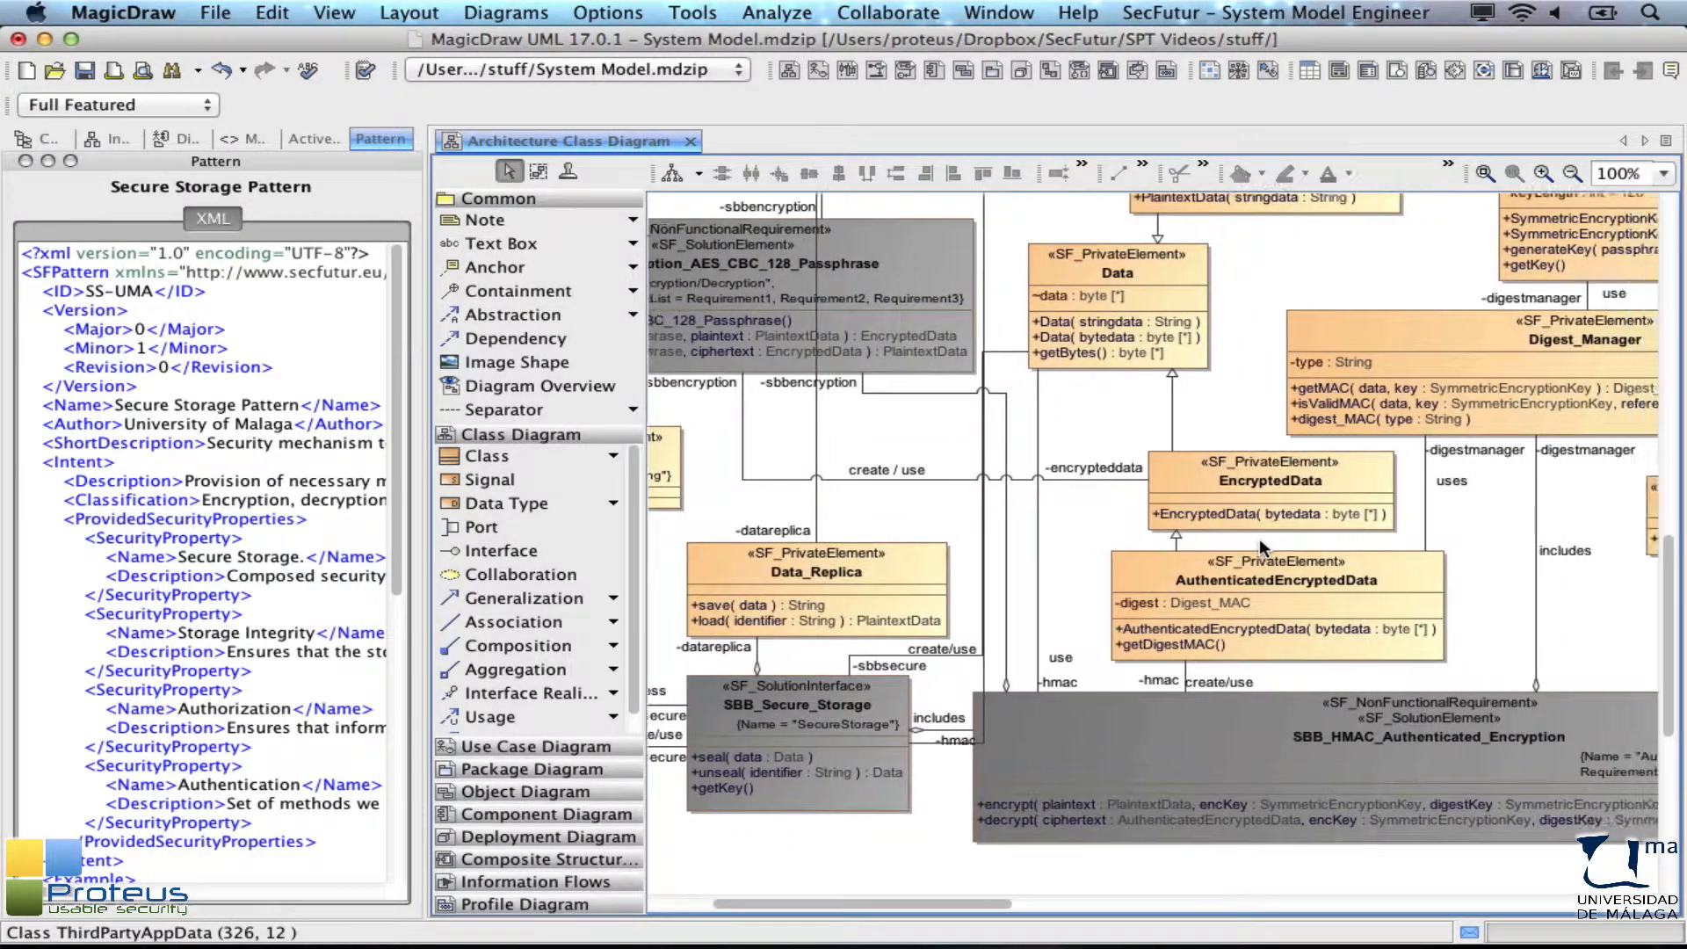
{"action": "scroll", "coordinate": [1259, 538], "scroll_direction": "up", "scroll_amount": 3}
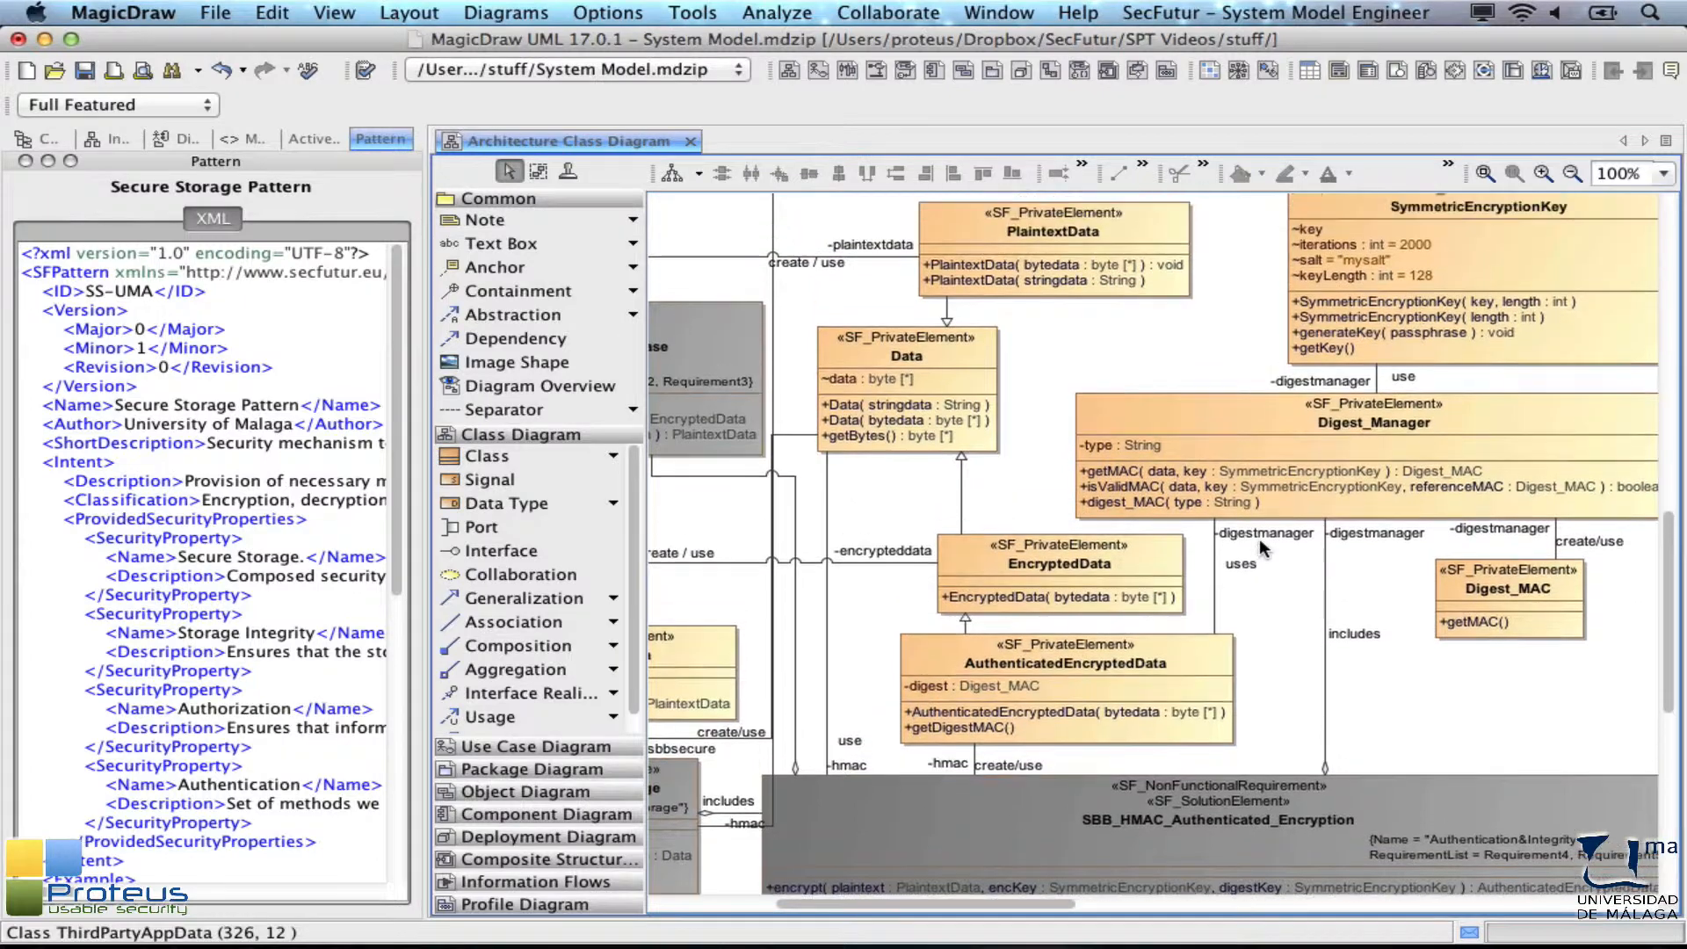
{"action": "scroll", "coordinate": [1258, 538], "scroll_direction": "up", "scroll_amount": 20}
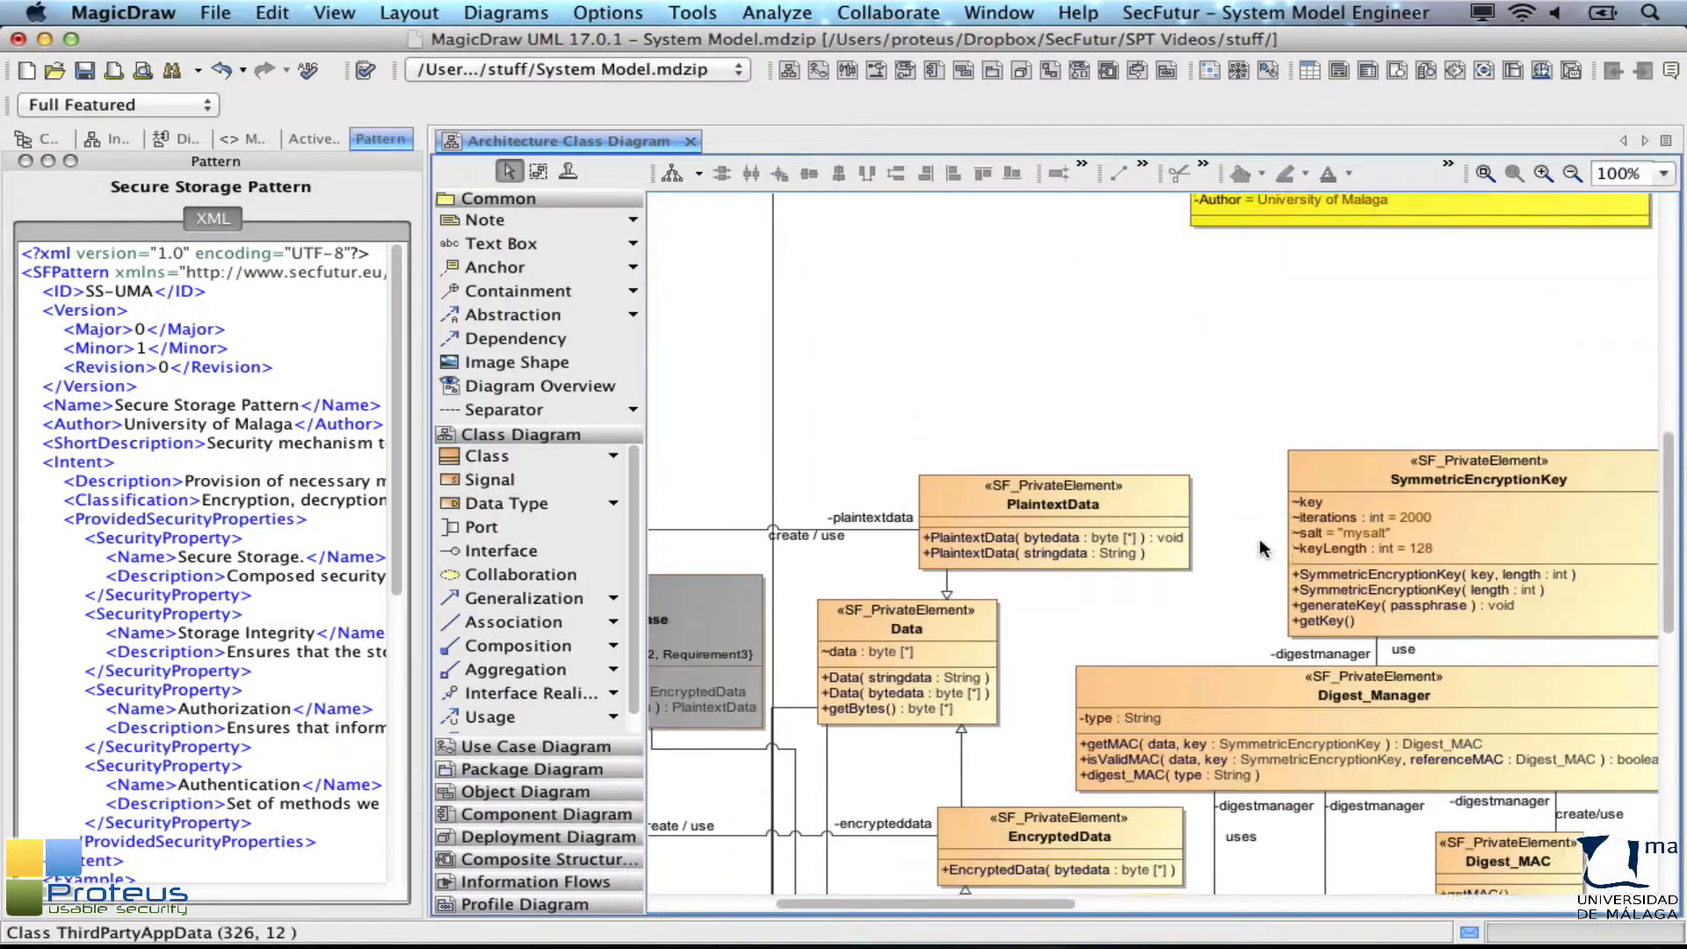
{"action": "scroll", "coordinate": [1258, 538], "scroll_direction": "up", "scroll_amount": 12}
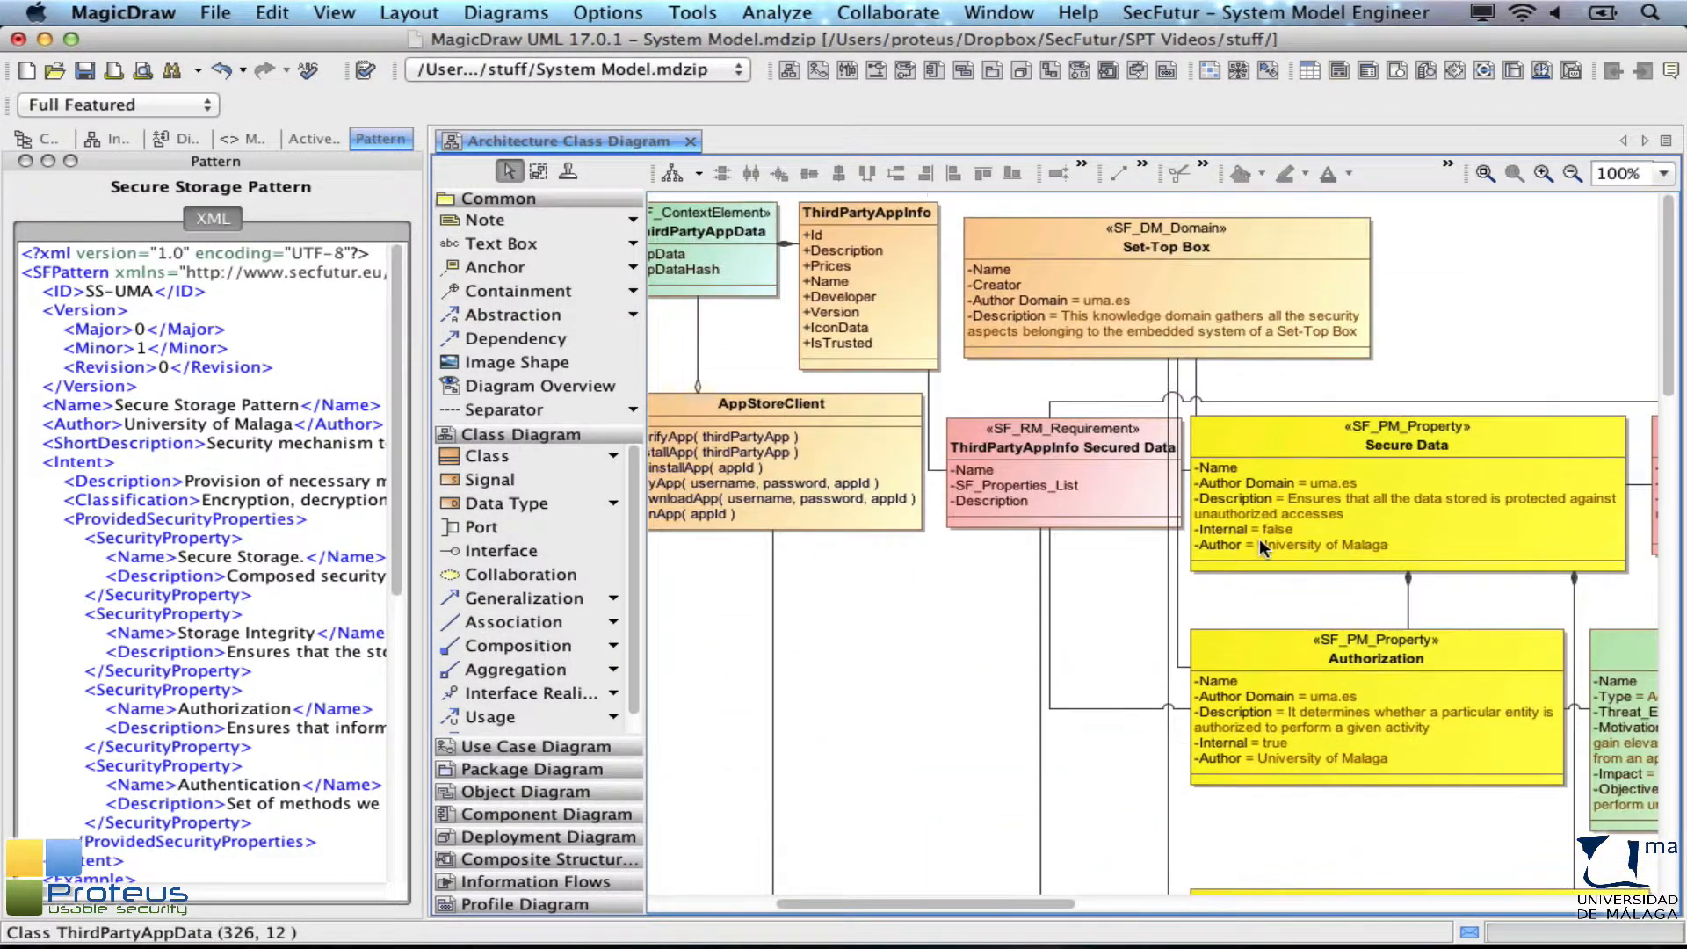
Step: Hide all DSM submodels in the class diagram from the Secure Data property
{"action": "right_click", "coordinate": [1308, 422]}
{"action": "mouse_move", "coordinate": [1363, 368]}
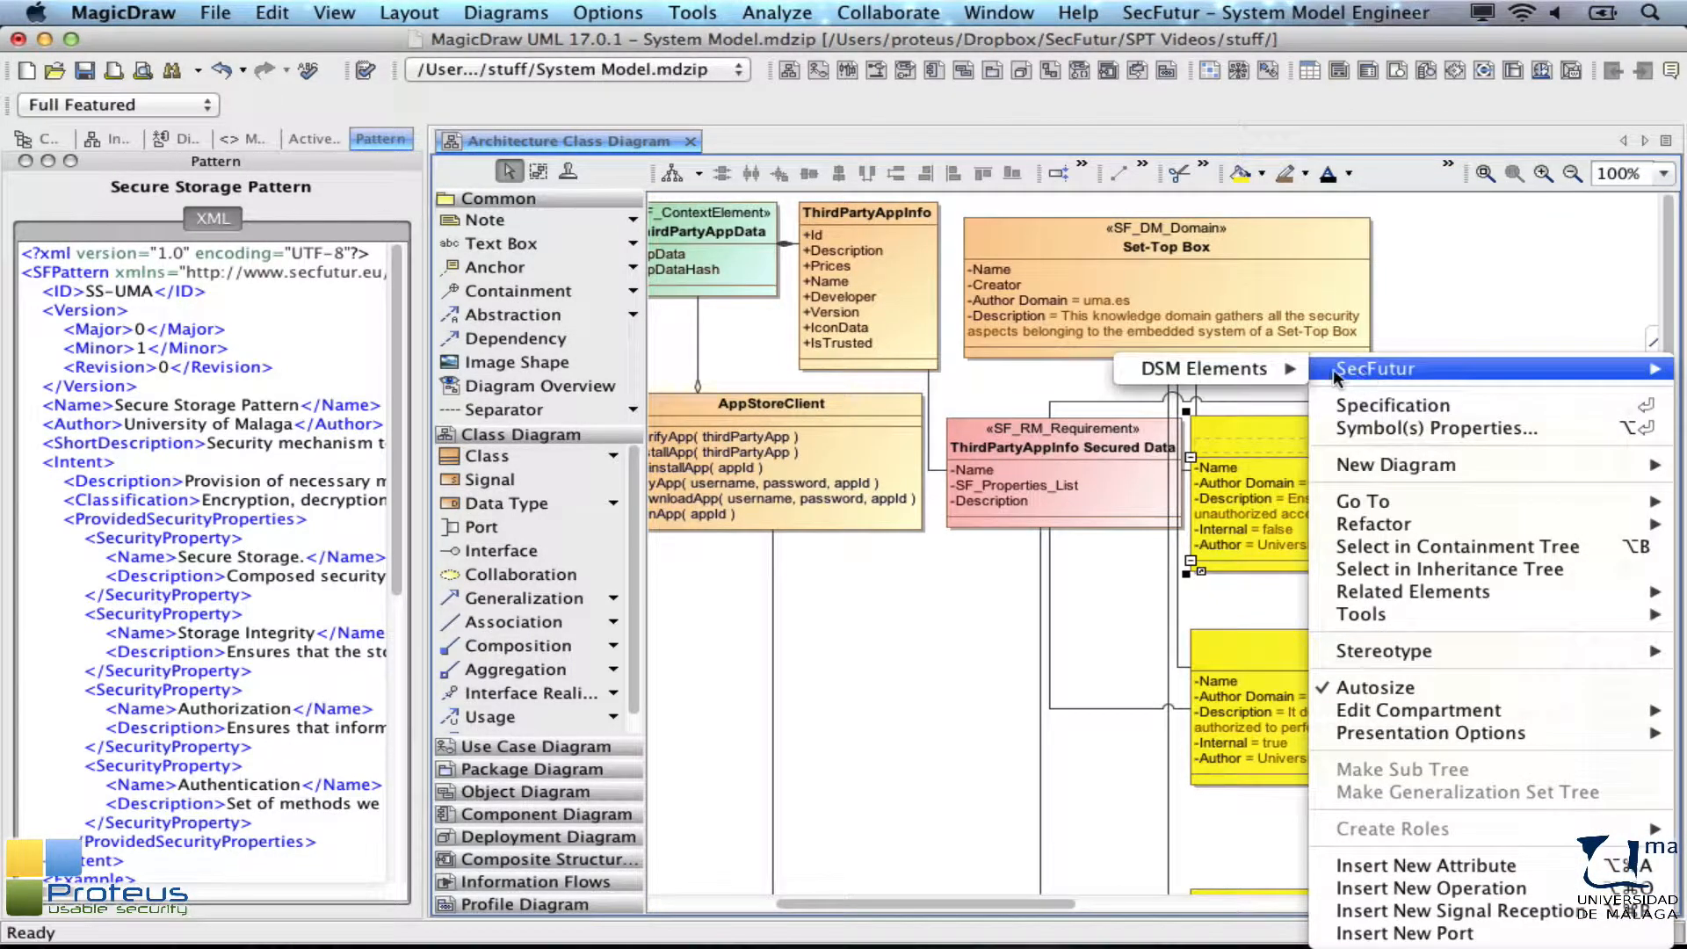
{"action": "mouse_move", "coordinate": [1279, 367]}
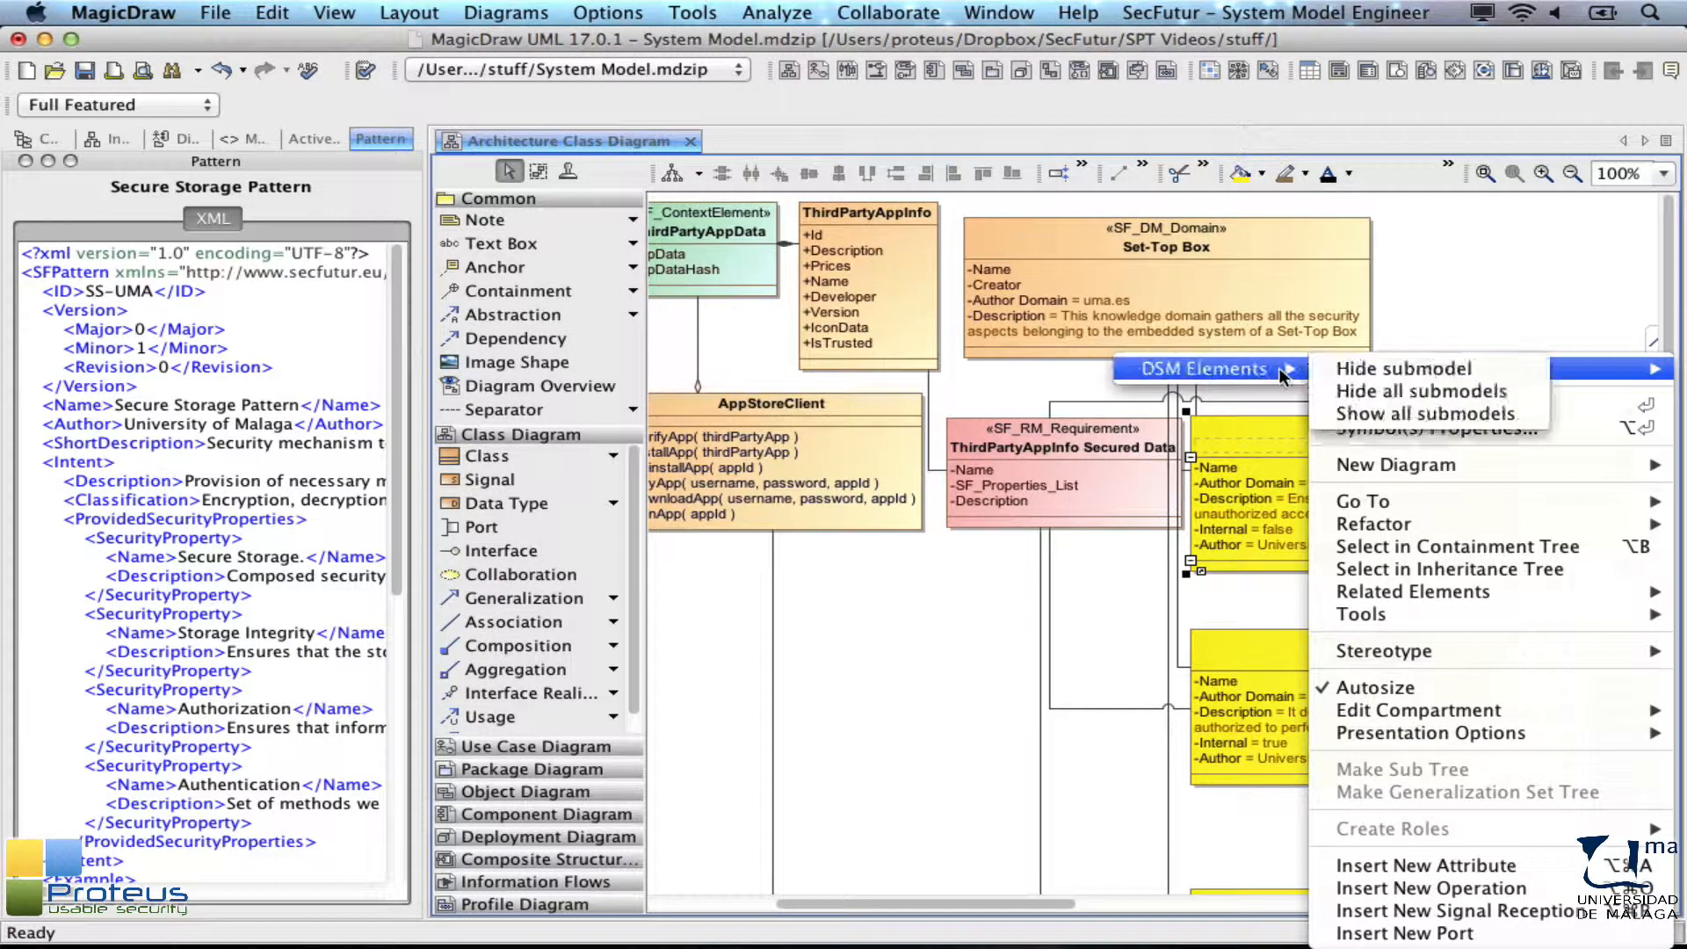
{"action": "left_click", "coordinate": [1341, 392]}
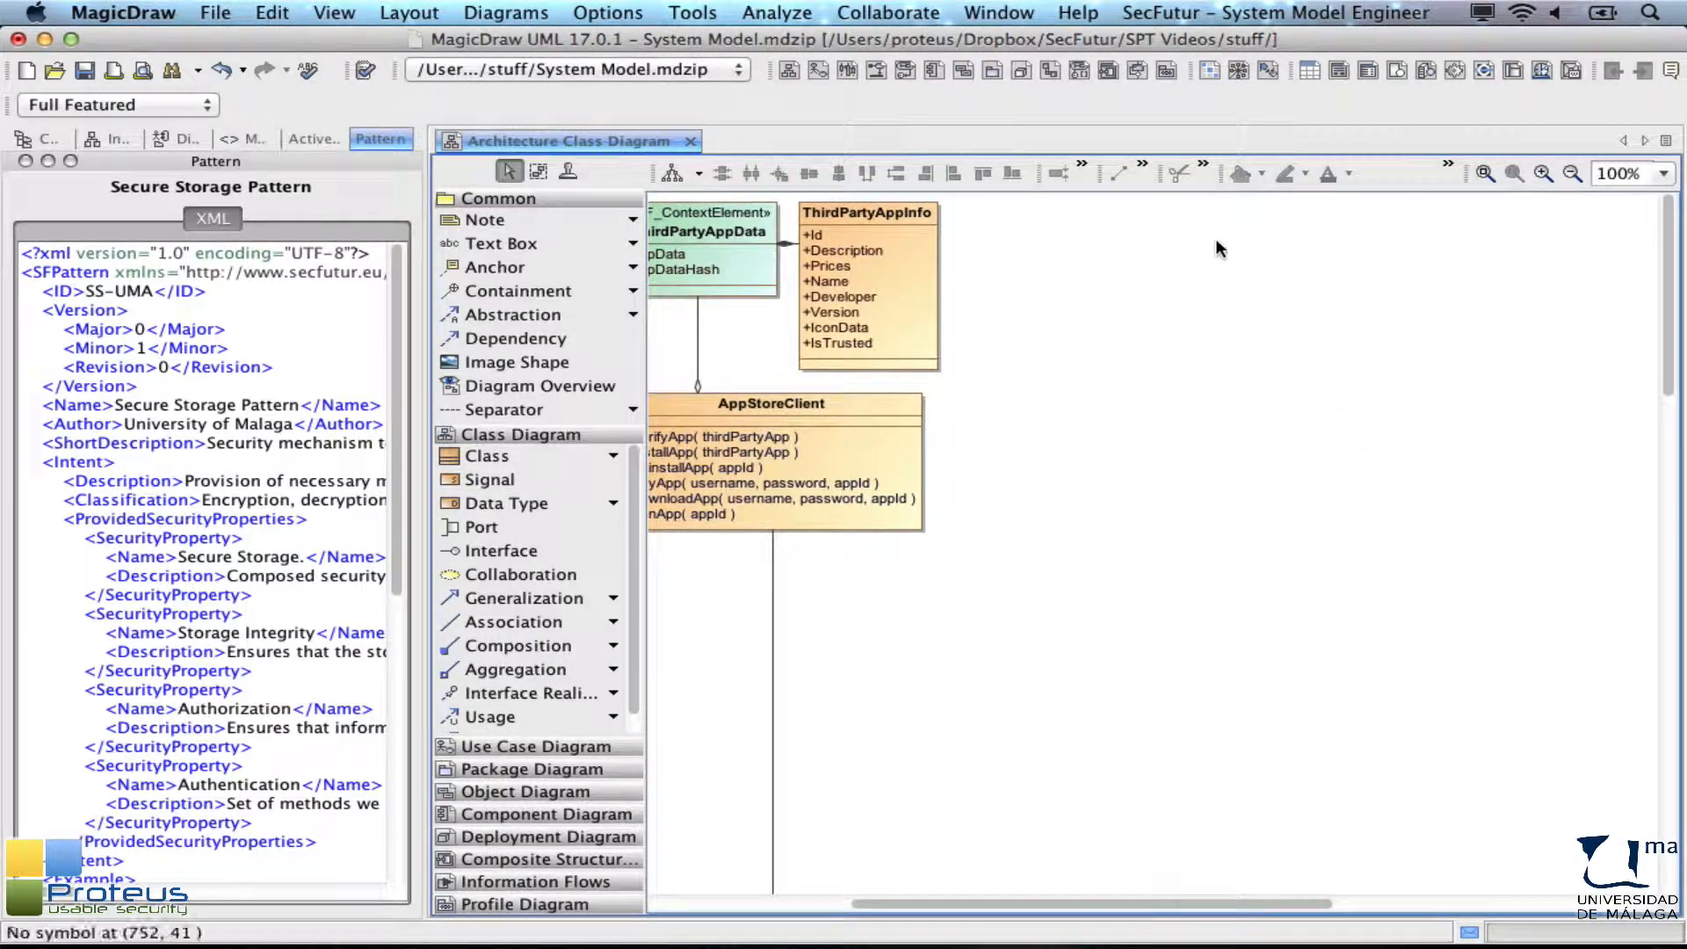
Step: Show the diagram's Zoom overview and move all deployed Secure Storage solution classes up to just beneath the AppStoreClient class
{"action": "left_click", "coordinate": [1015, 13]}
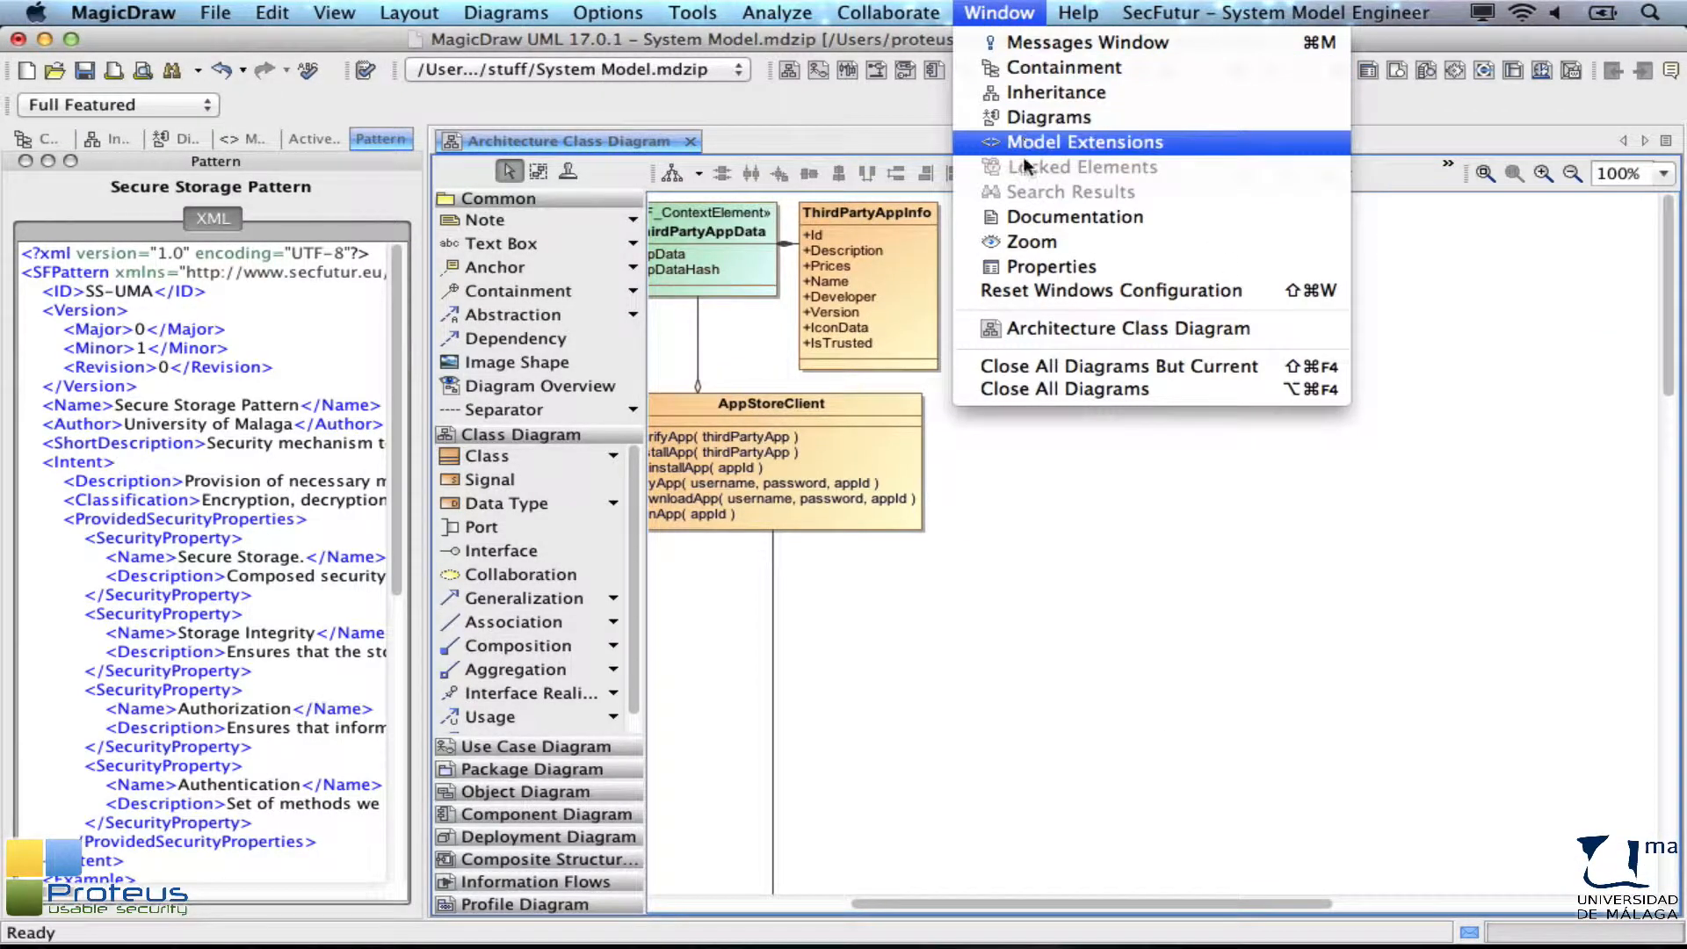
{"action": "left_click", "coordinate": [1027, 241]}
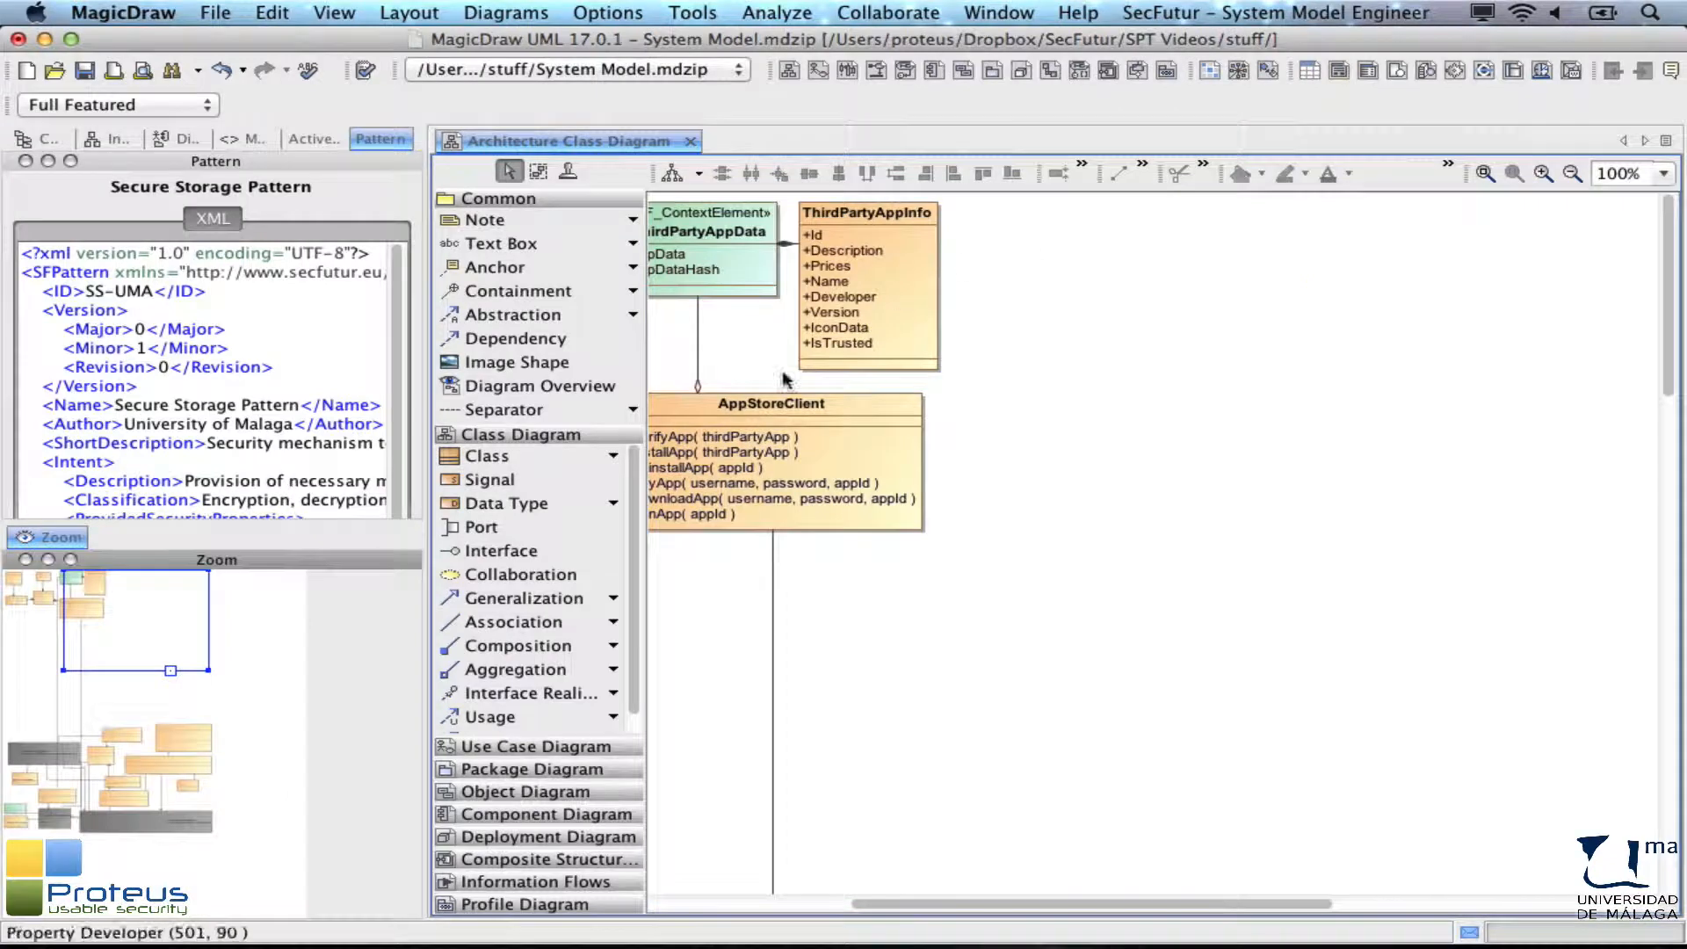
{"action": "left_click", "coordinate": [170, 673]}
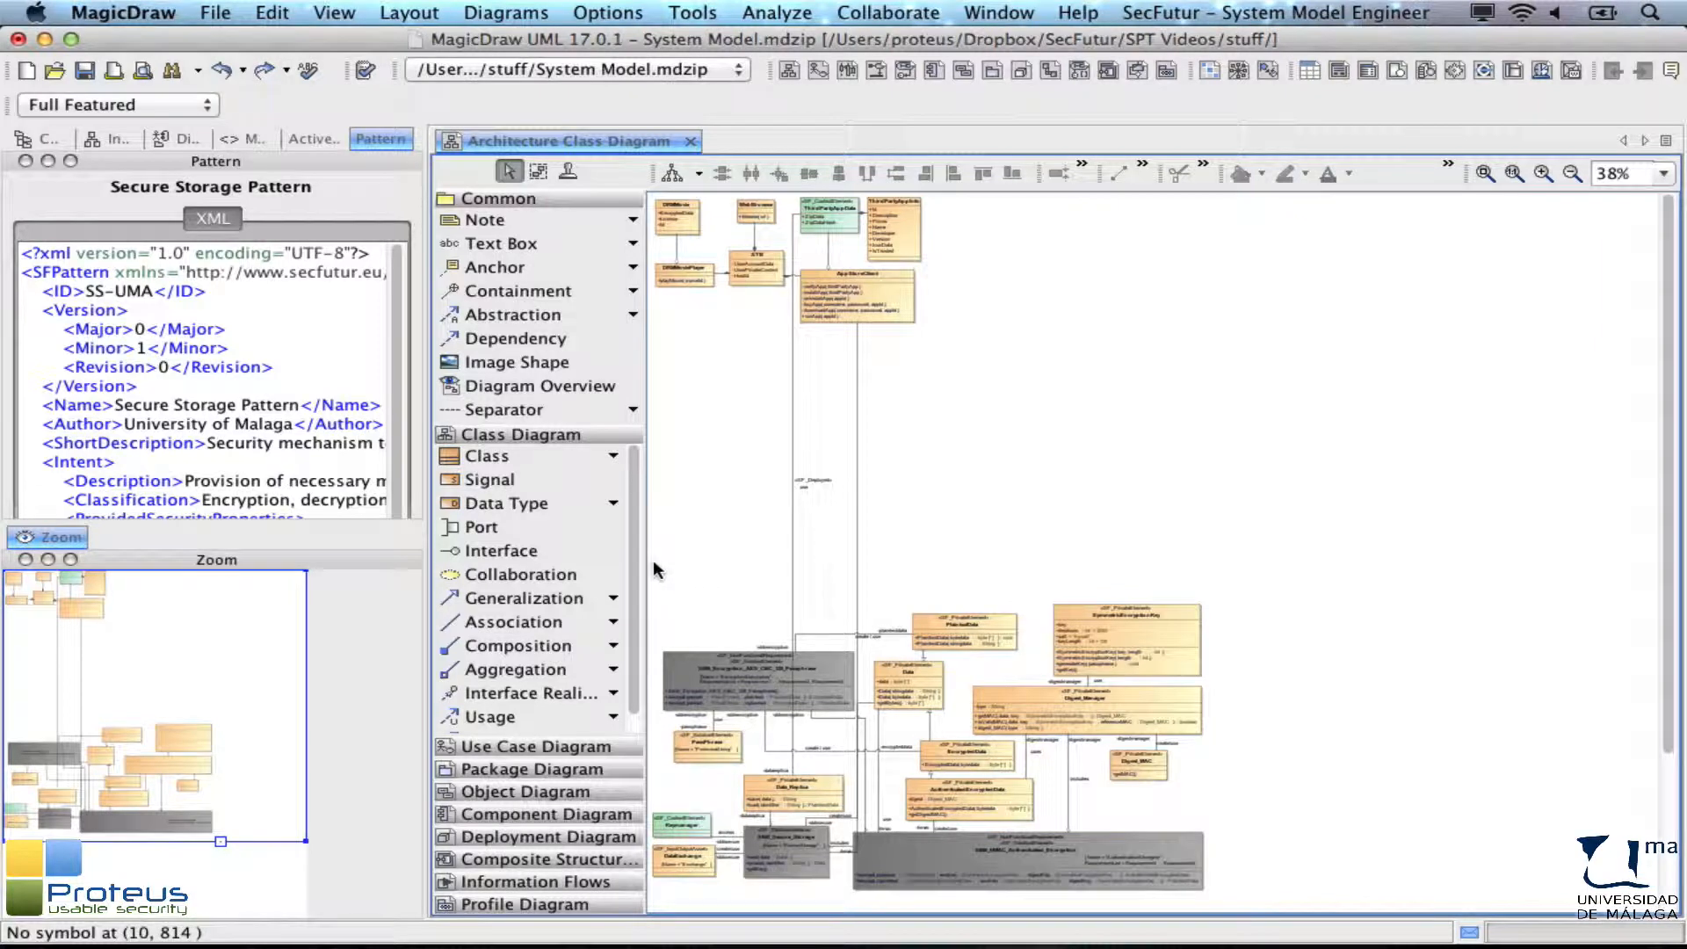
{"action": "left_click_drag", "start_coordinate": [652, 560], "coordinate": [1215, 893]}
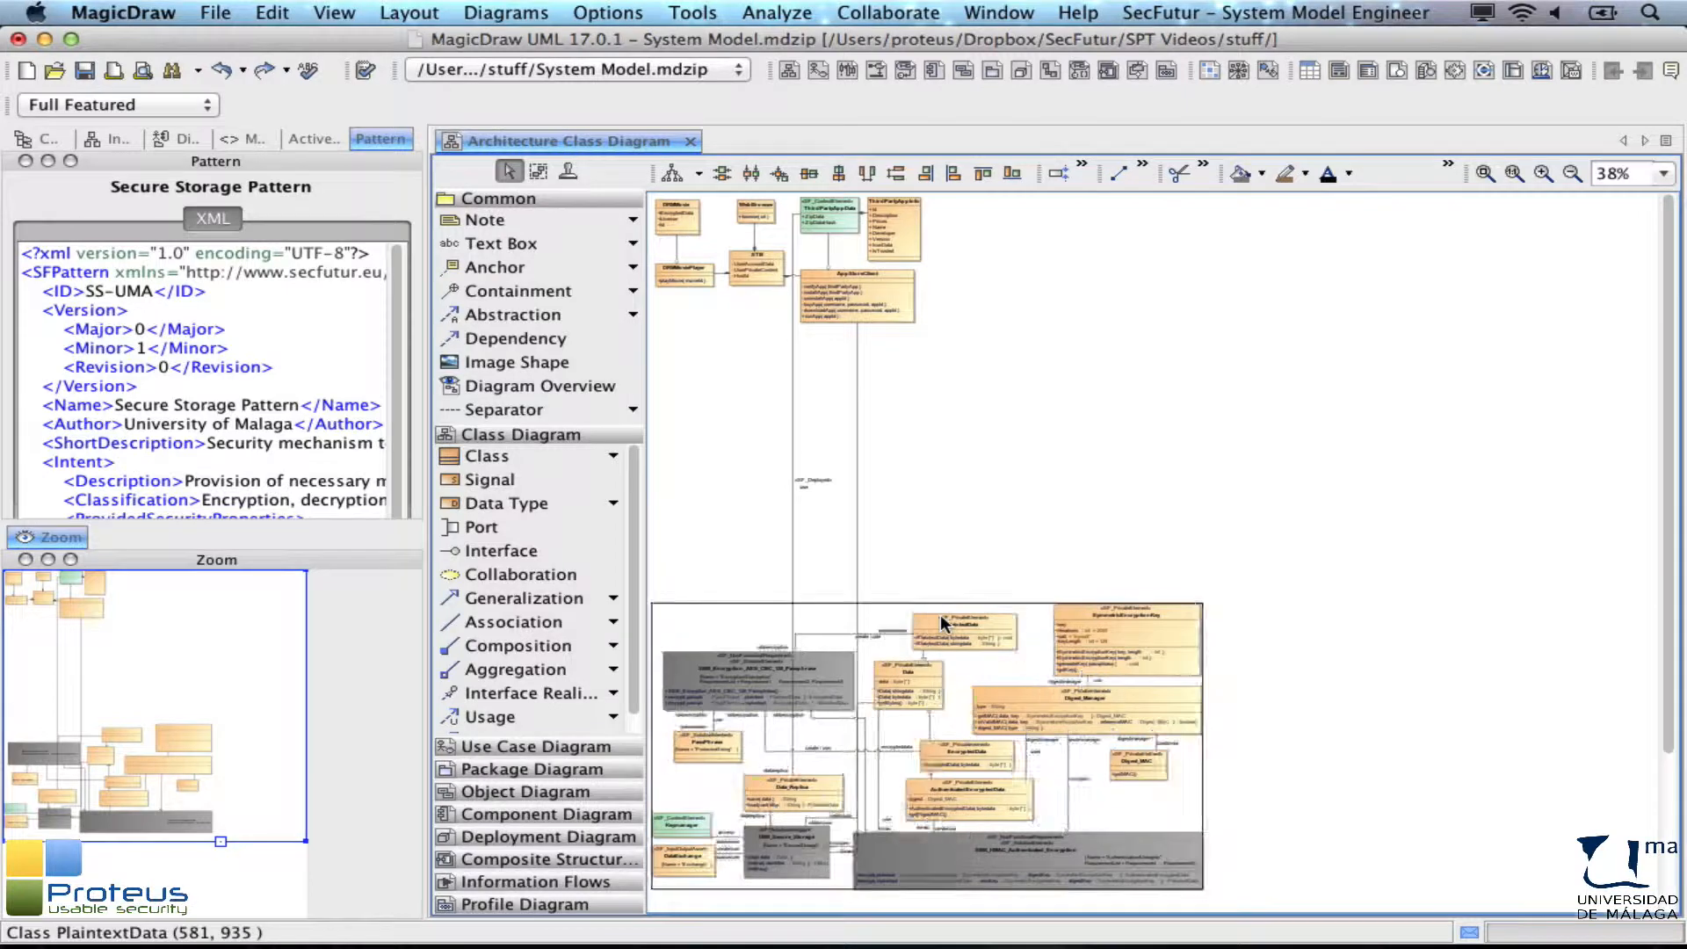
{"action": "left_click_drag", "start_coordinate": [941, 615], "coordinate": [934, 350]}
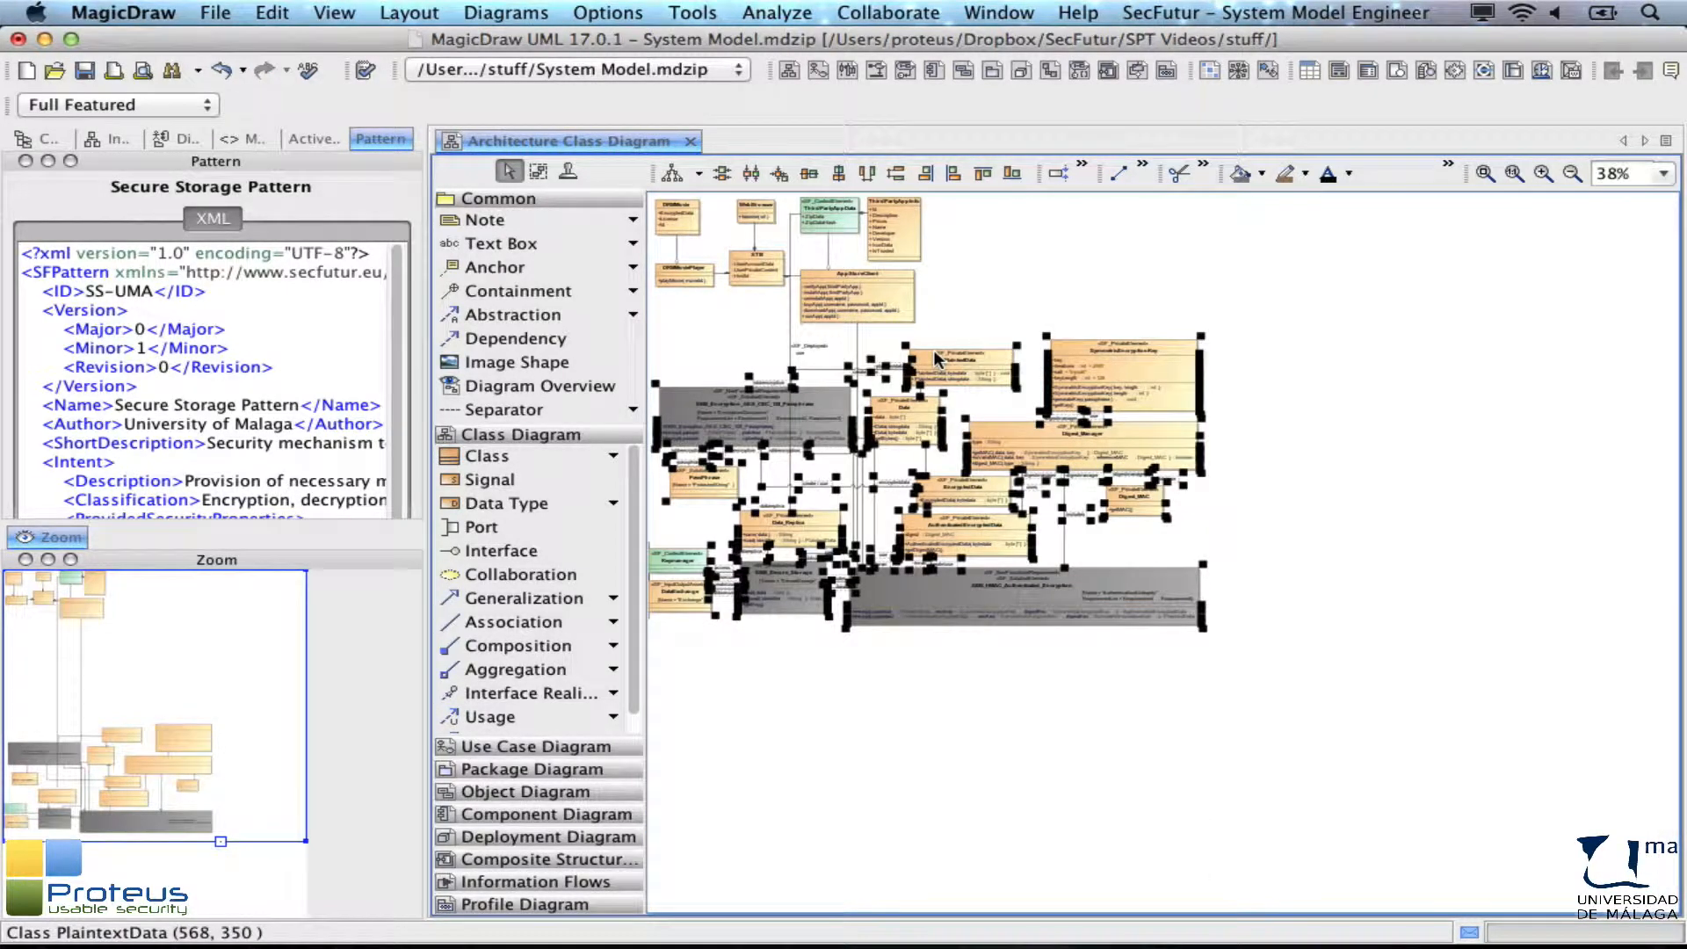
{"action": "left_click", "coordinate": [1482, 176]}
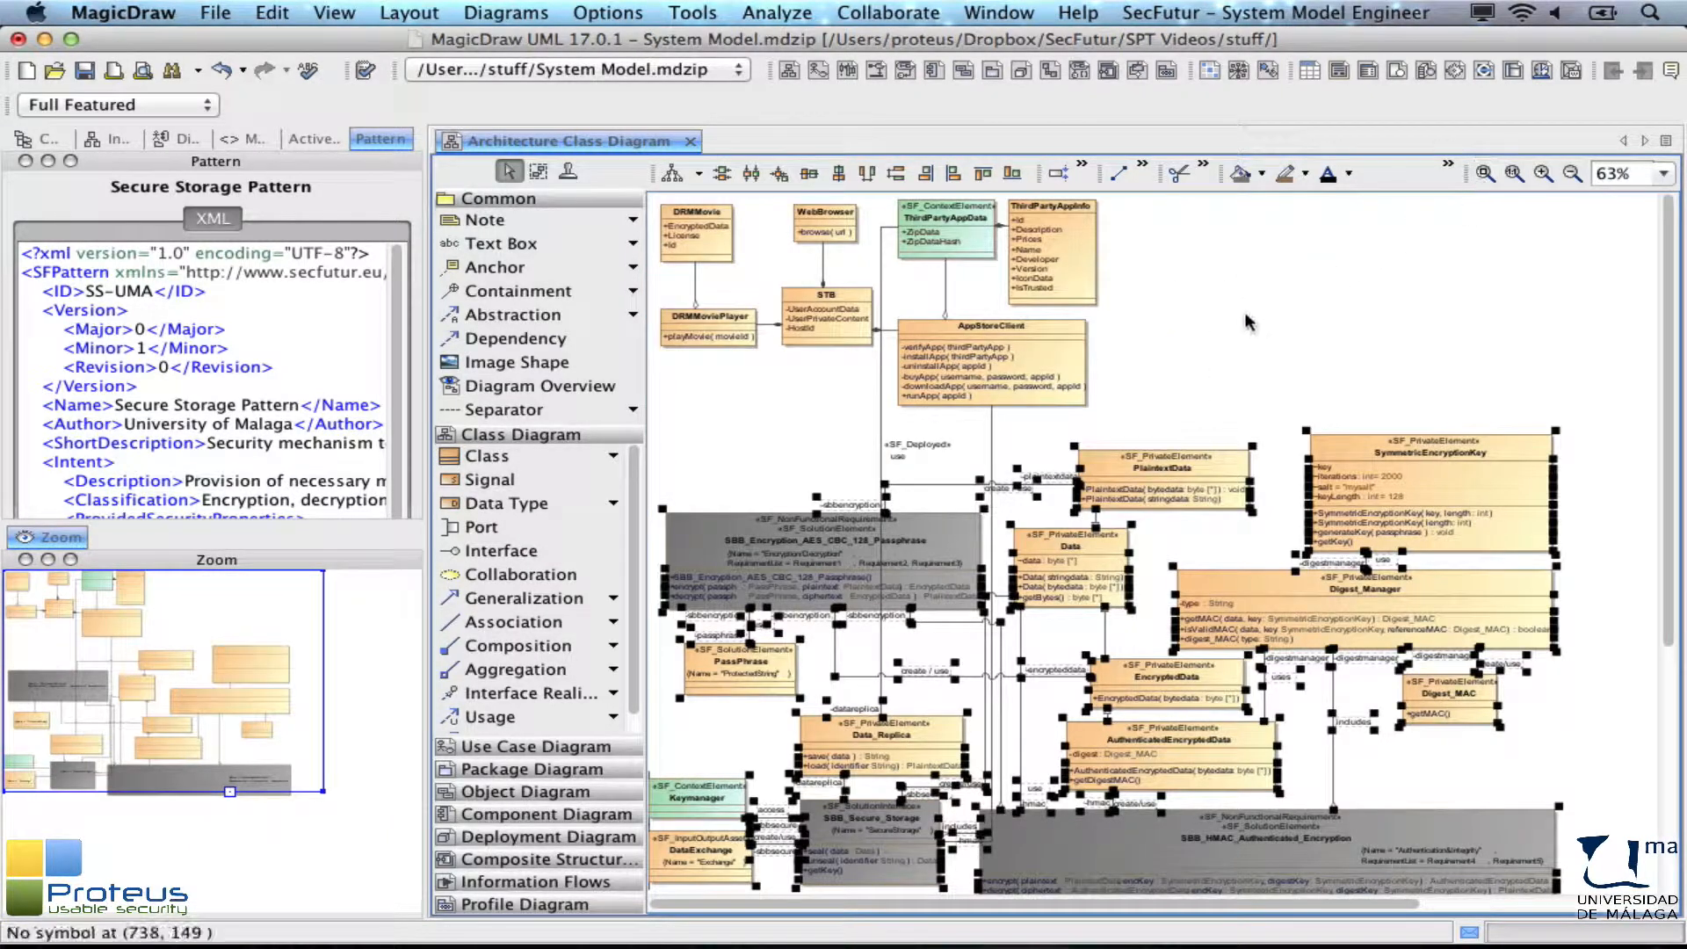
{"action": "left_click", "coordinate": [1117, 410]}
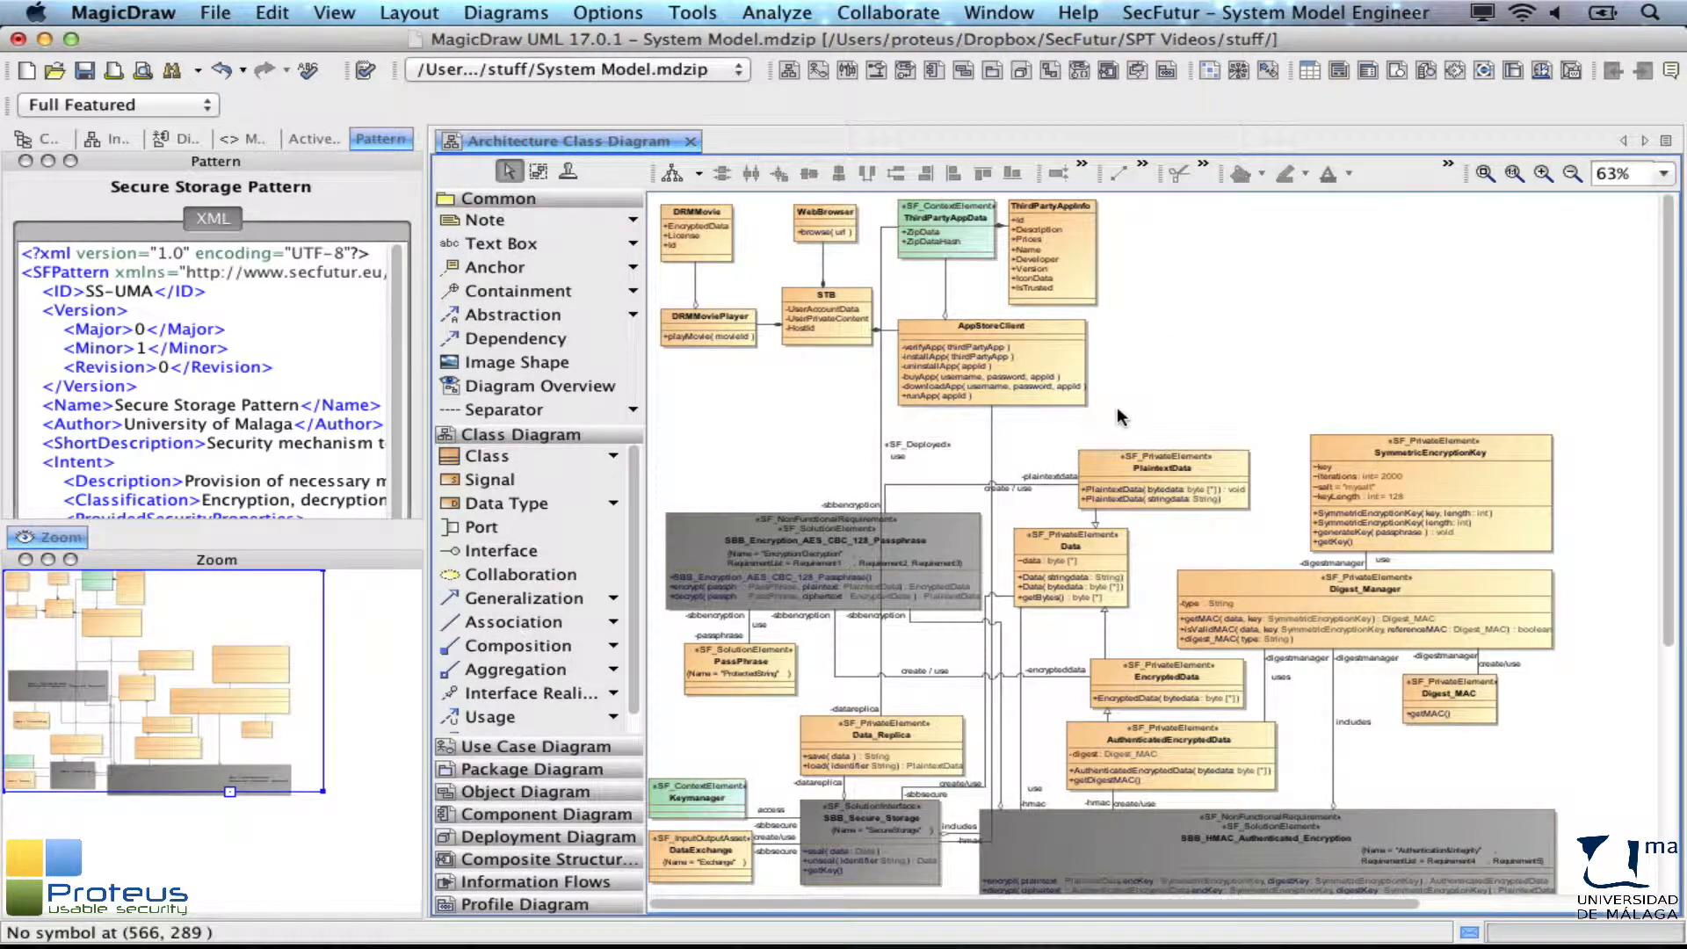